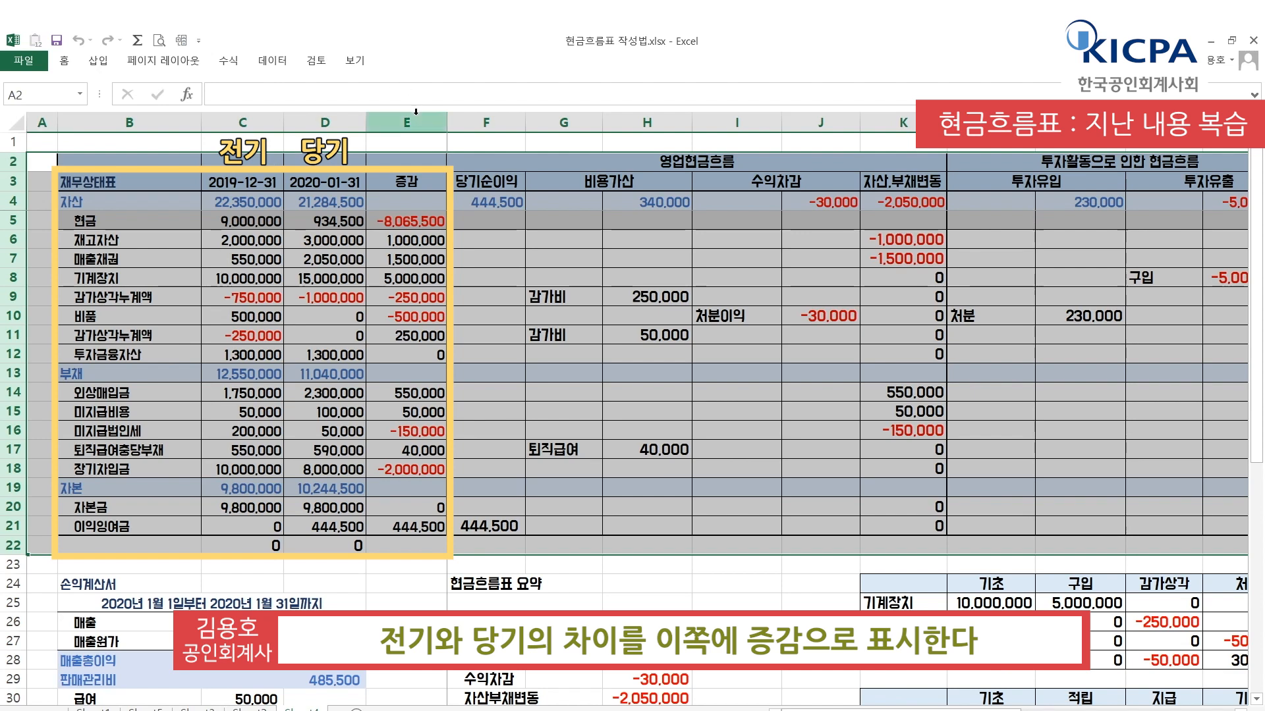
Step: Review the 증감 column and the 영업현금흐름 block F2:K21 of the cash flow worksheet
left_click(414, 120)
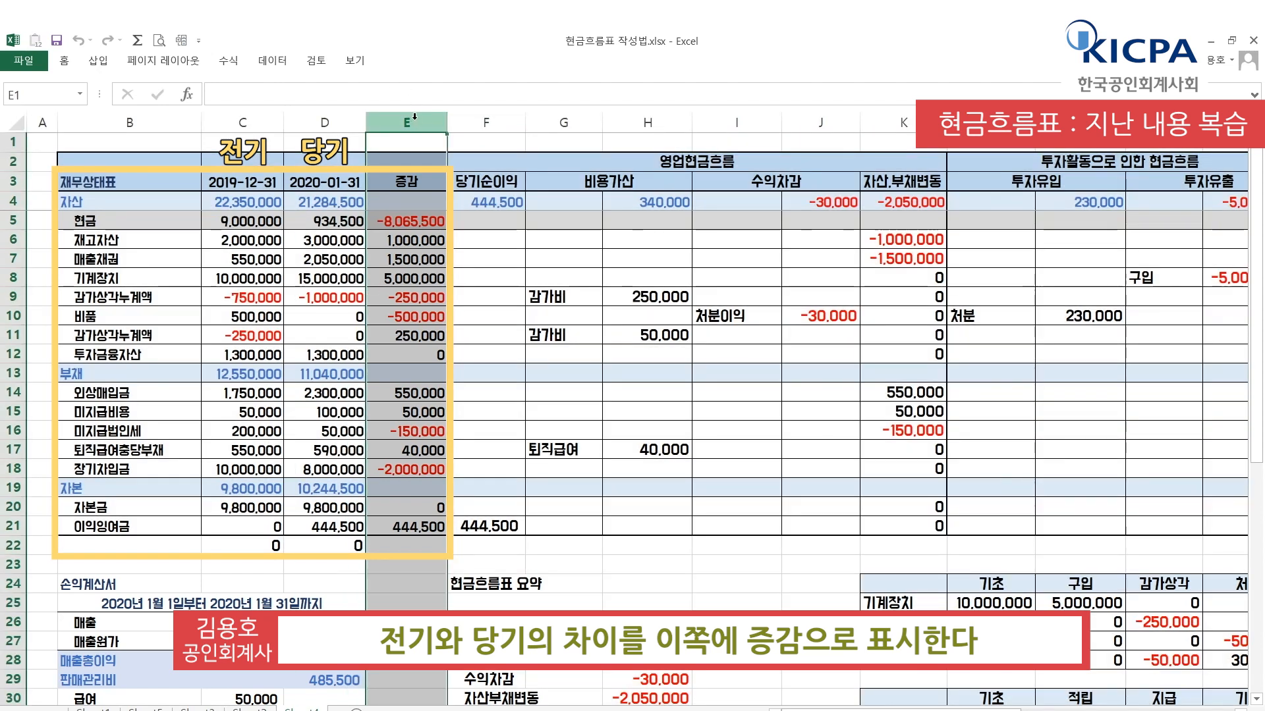
left_click_drag(474, 164, 935, 526)
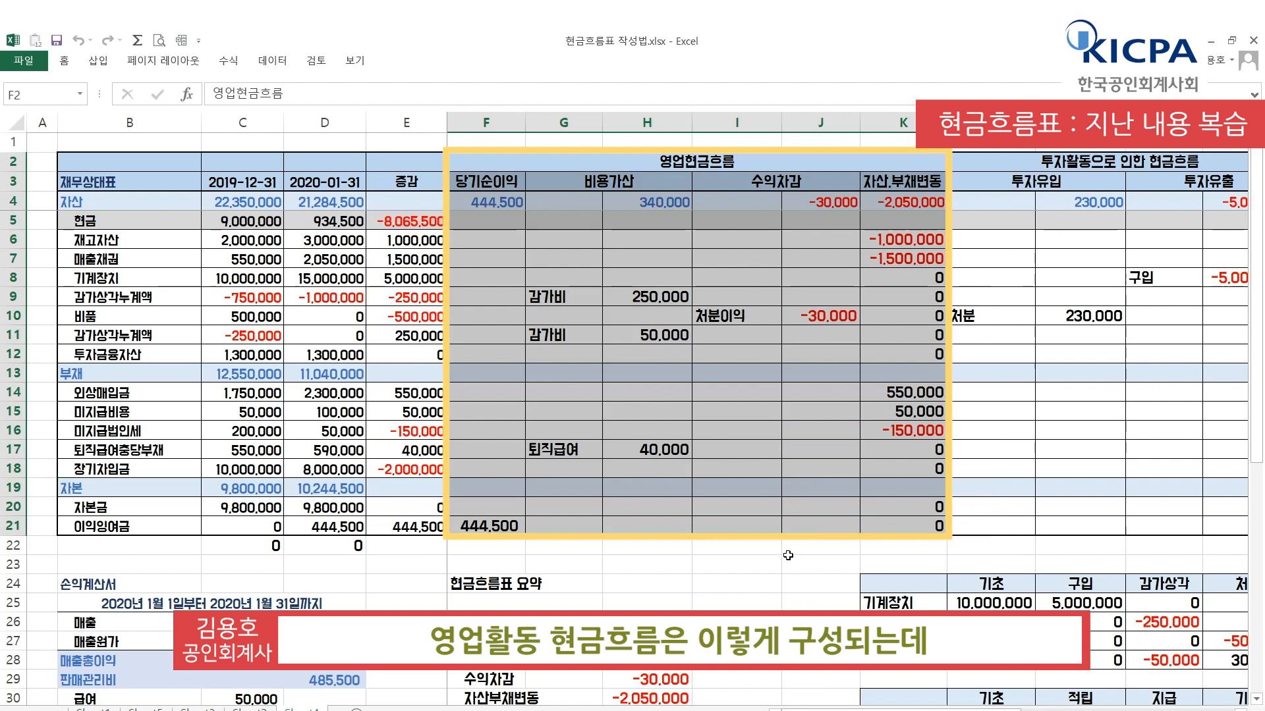
left_click(709, 504)
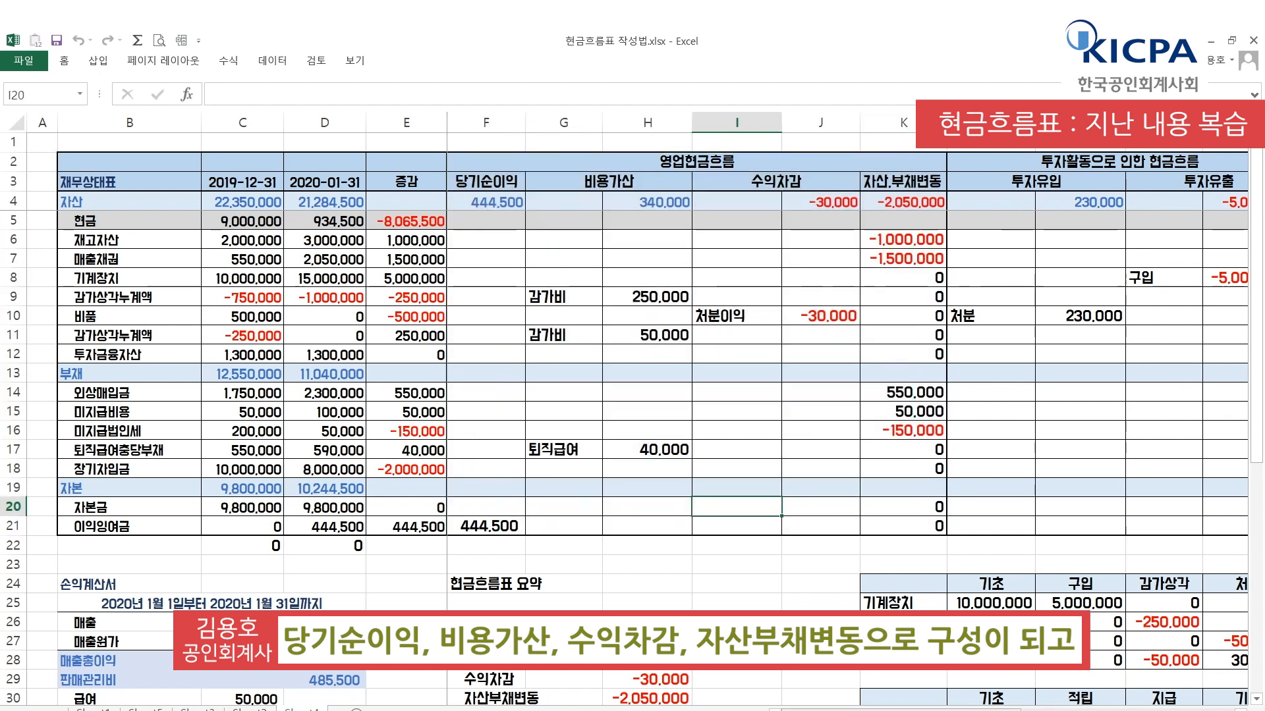
Step: Review the 재무활동으로 인한 현금흐름 section and the 비현금거래 and 검증 columns of the worksheet
left_click_drag(817, 709, 1038, 709)
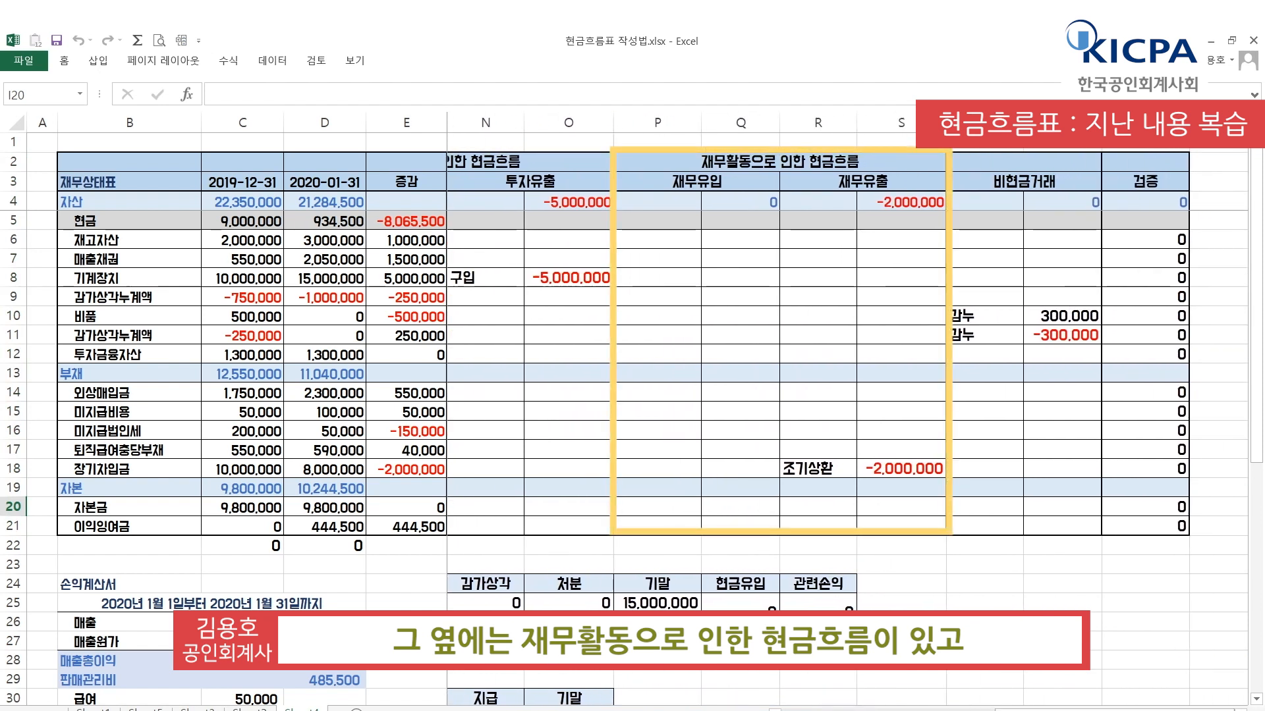
left_click_drag(985, 124, 1060, 123)
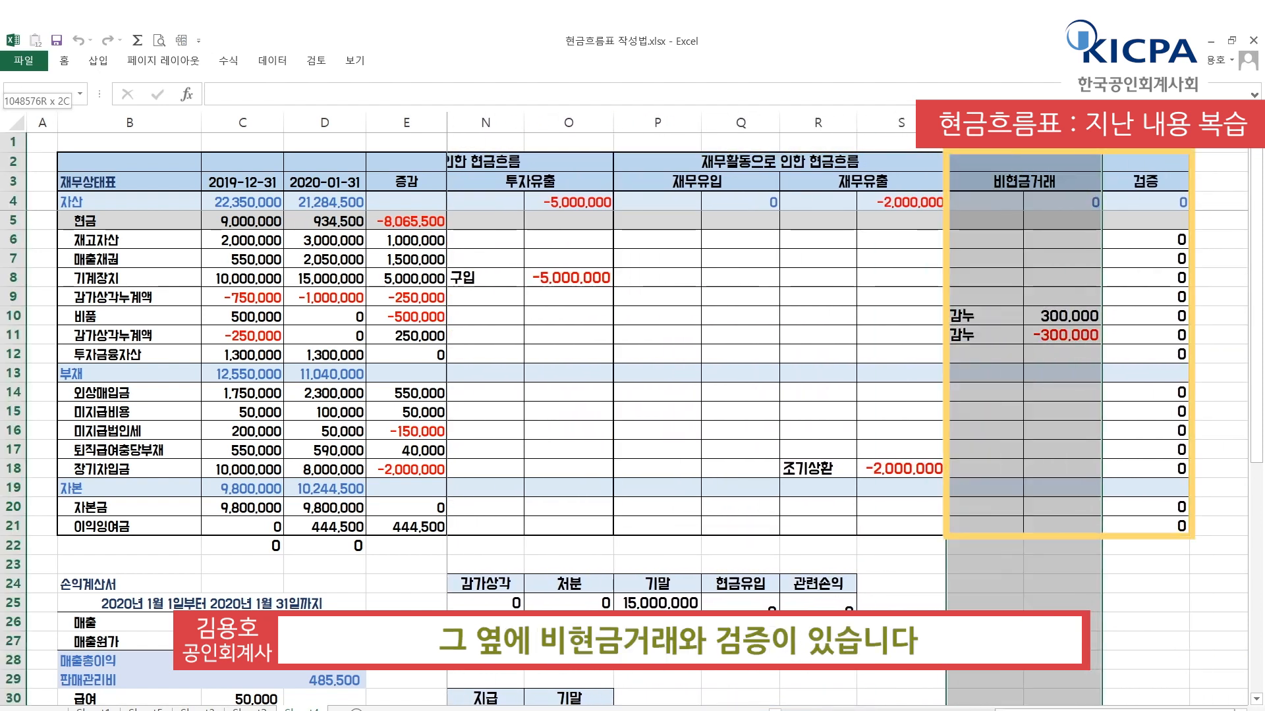
left_click(1143, 124)
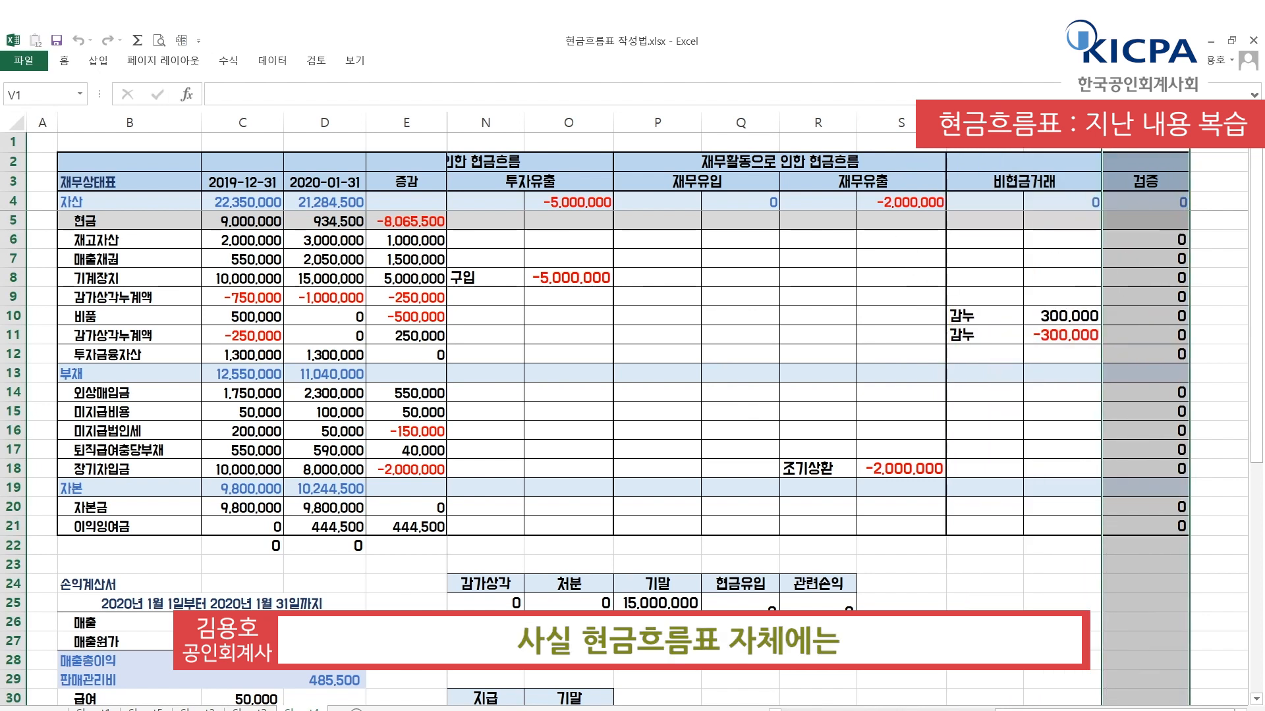
left_click_drag(984, 123, 1143, 123)
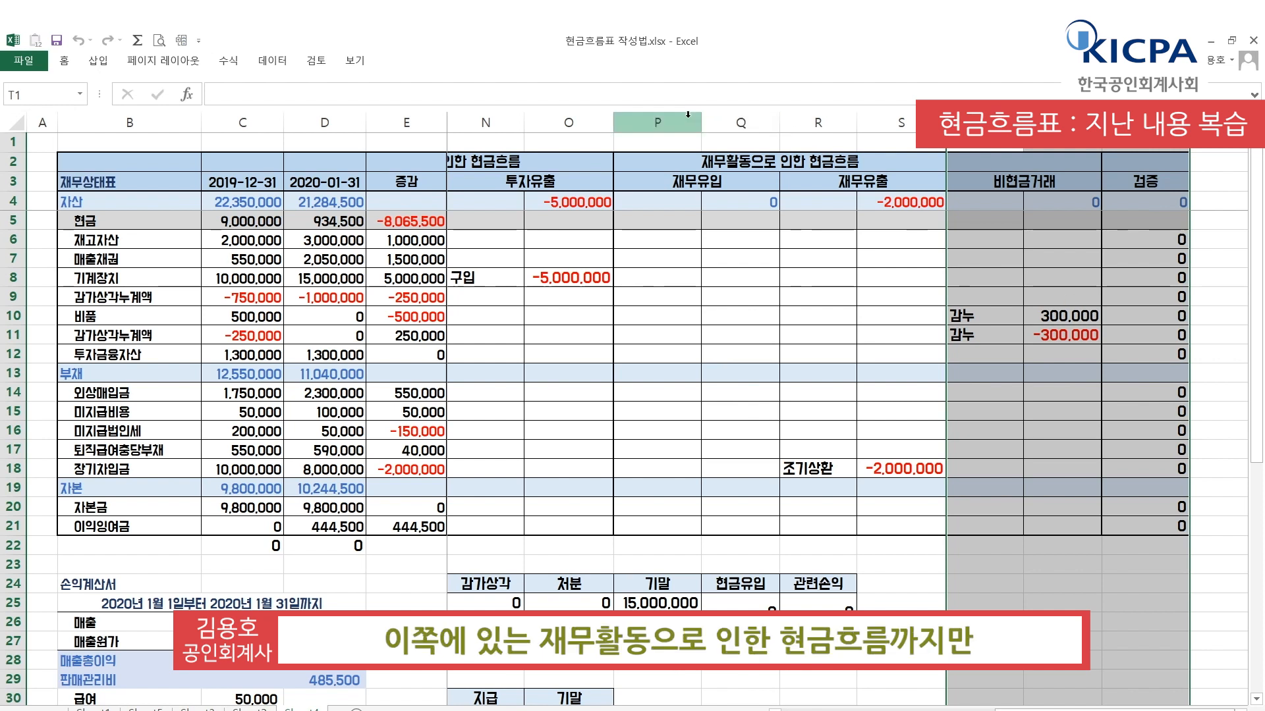
left_click(809, 285)
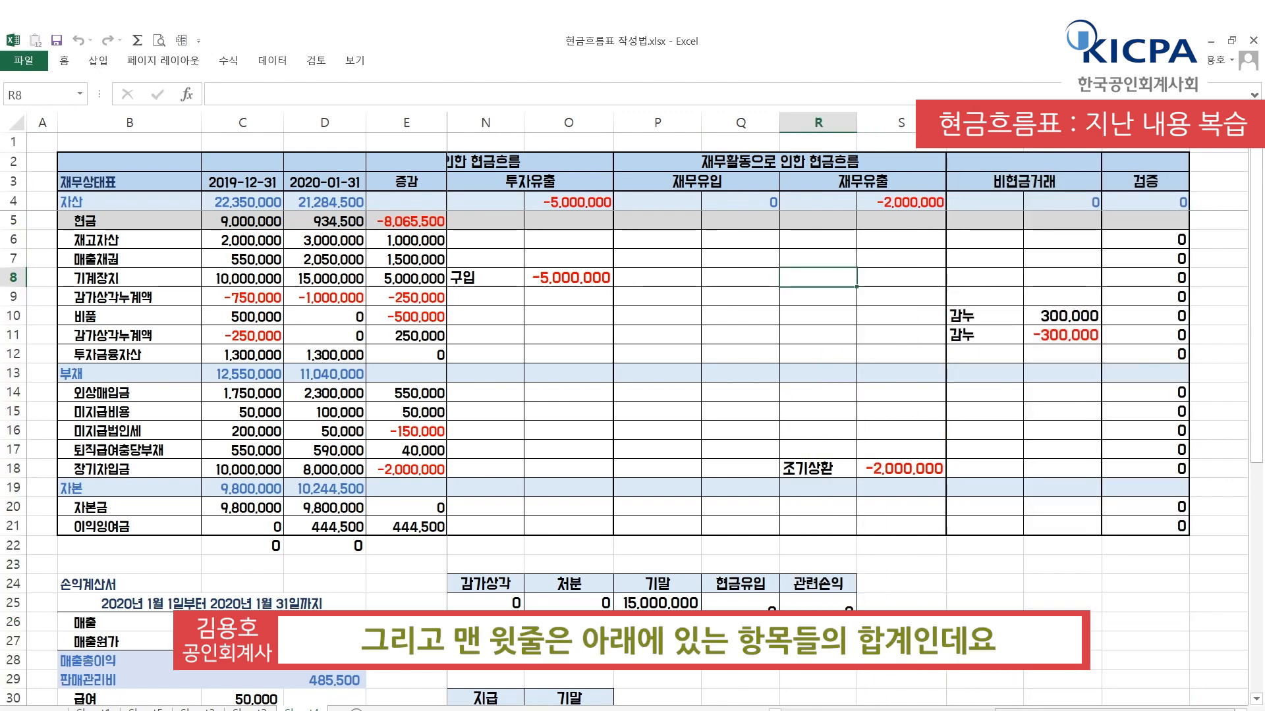
Step: Examine the totals in row 4 and the 현금흐름표 요약 block beneath the worksheet table
scroll(718, 675, "left", 5)
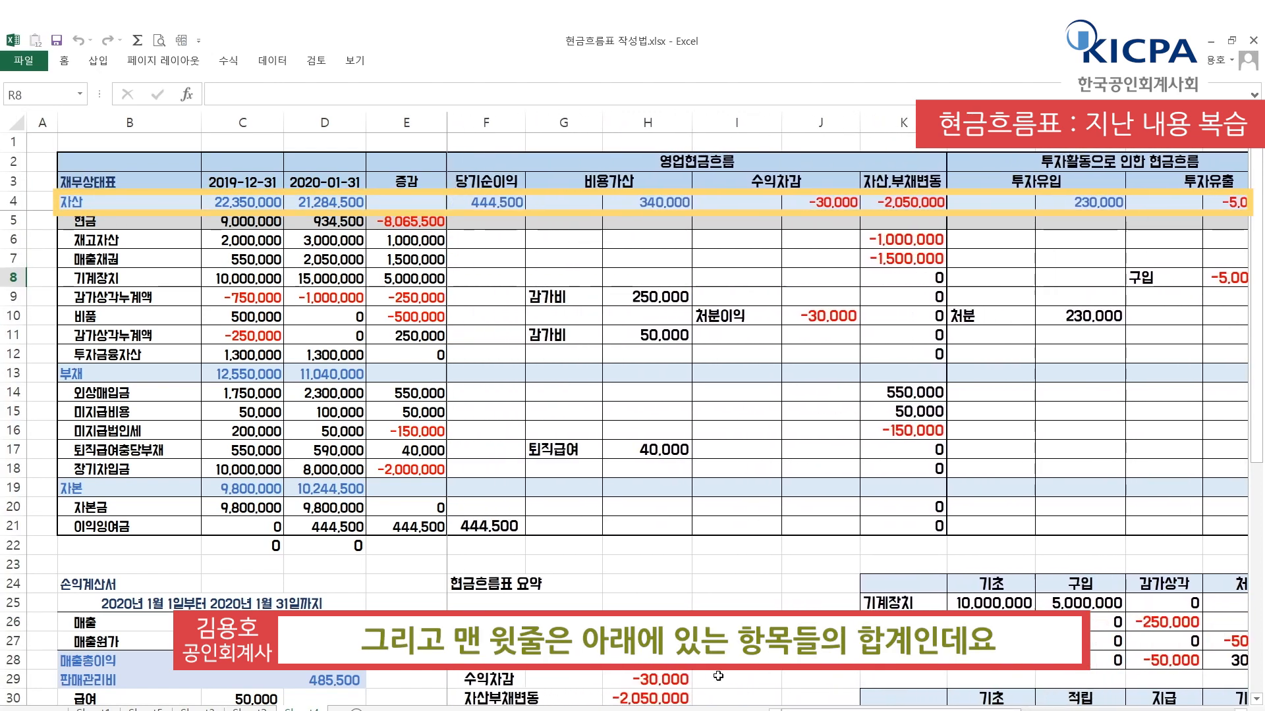
left_click(14, 201)
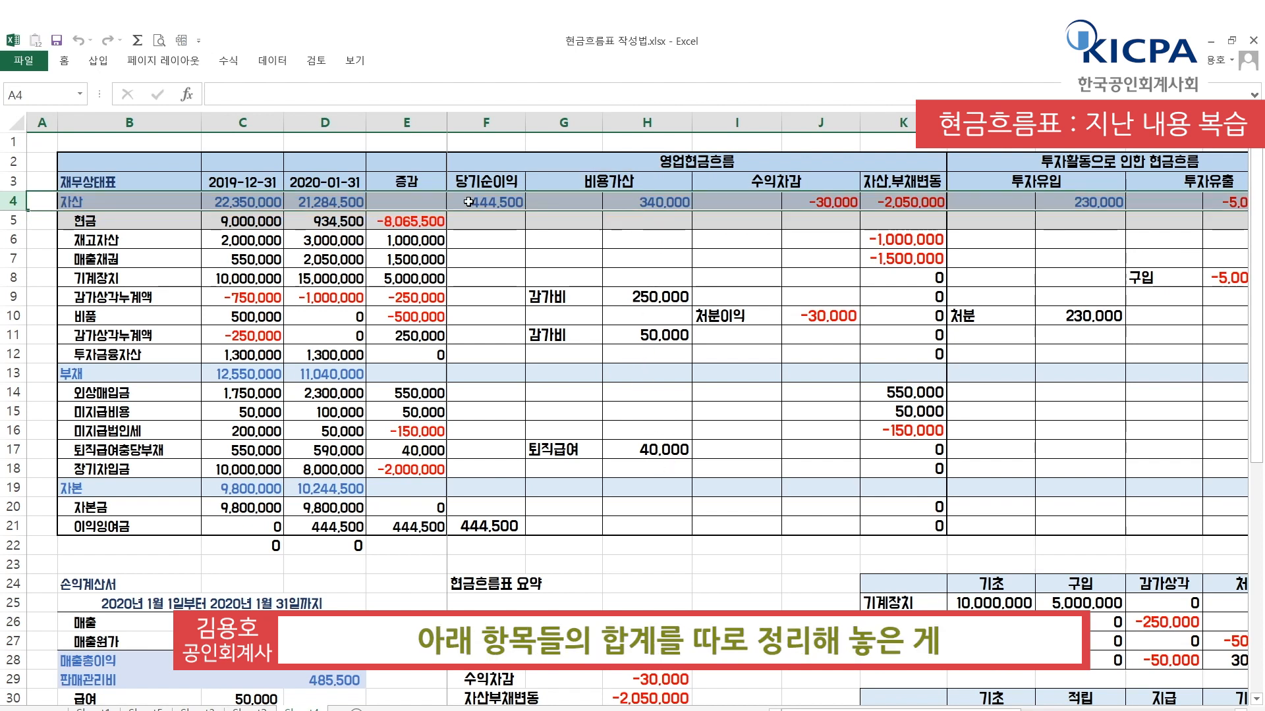
scroll(609, 317, "down", 5)
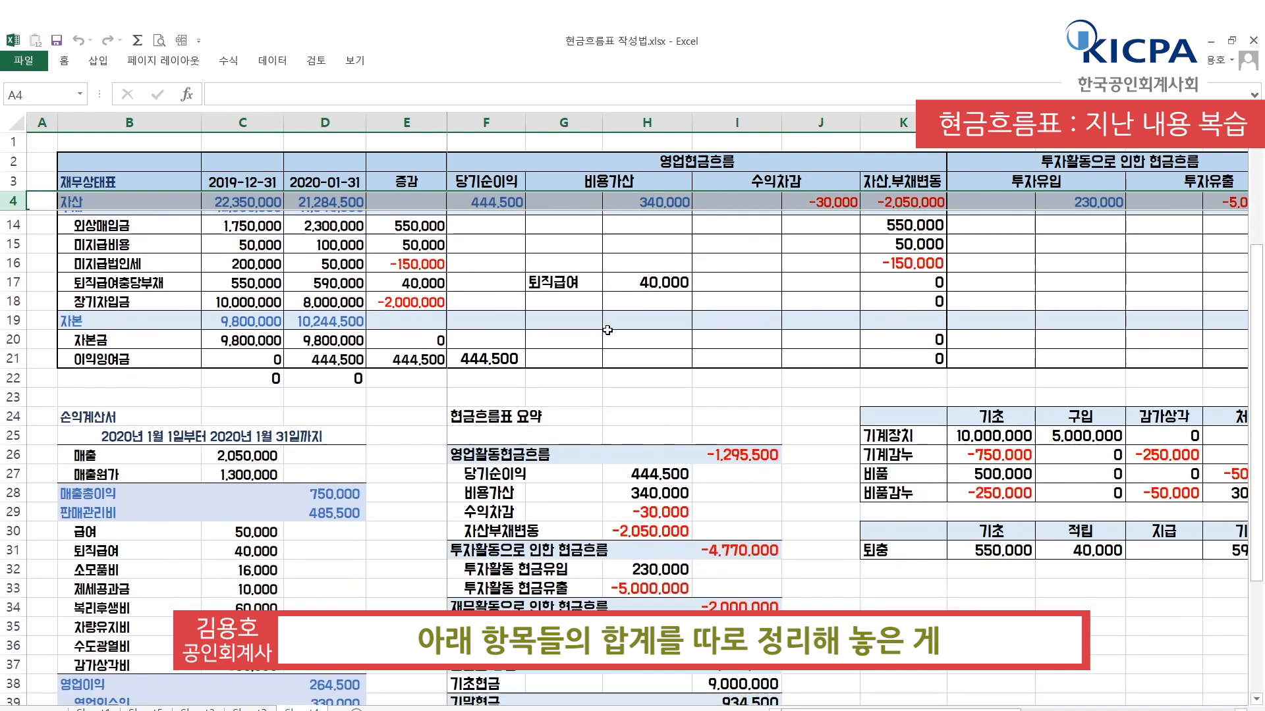
left_click_drag(472, 295, 757, 599)
left_click(757, 599)
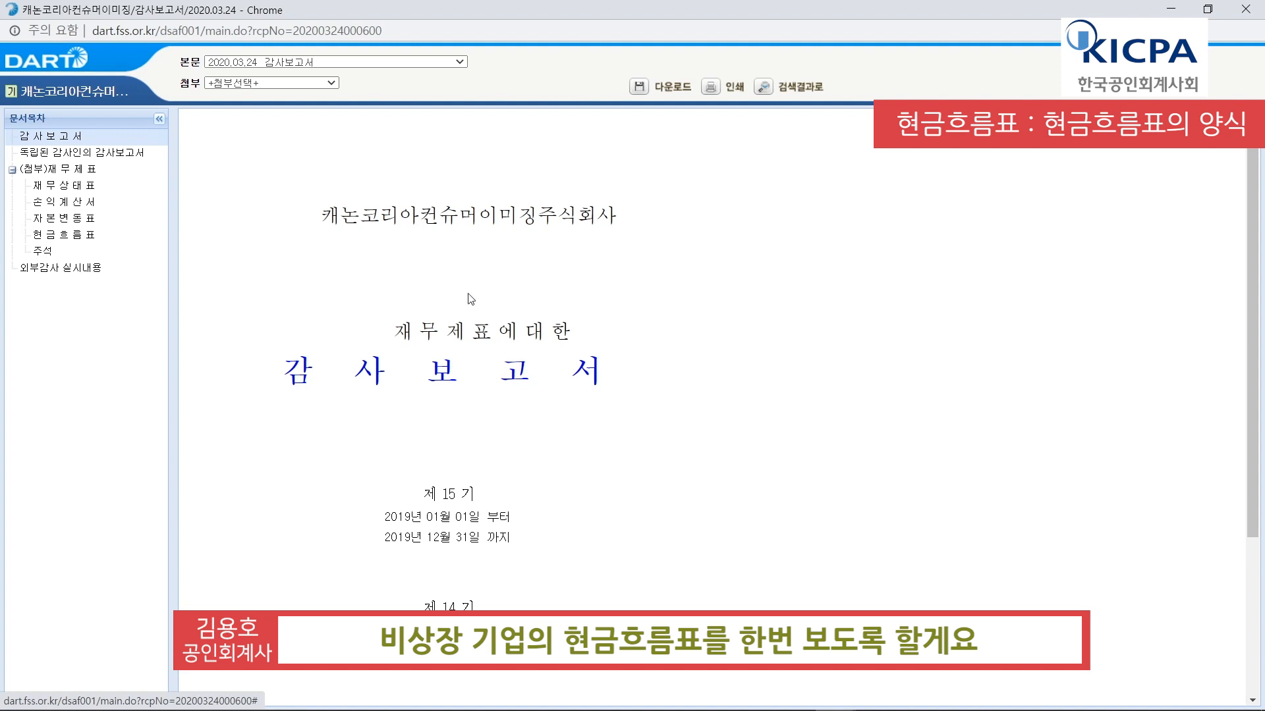
Step: Open the 현금흐름표 in the DART audit report in Chrome and check the reporting period in its heading
left_click(76, 235)
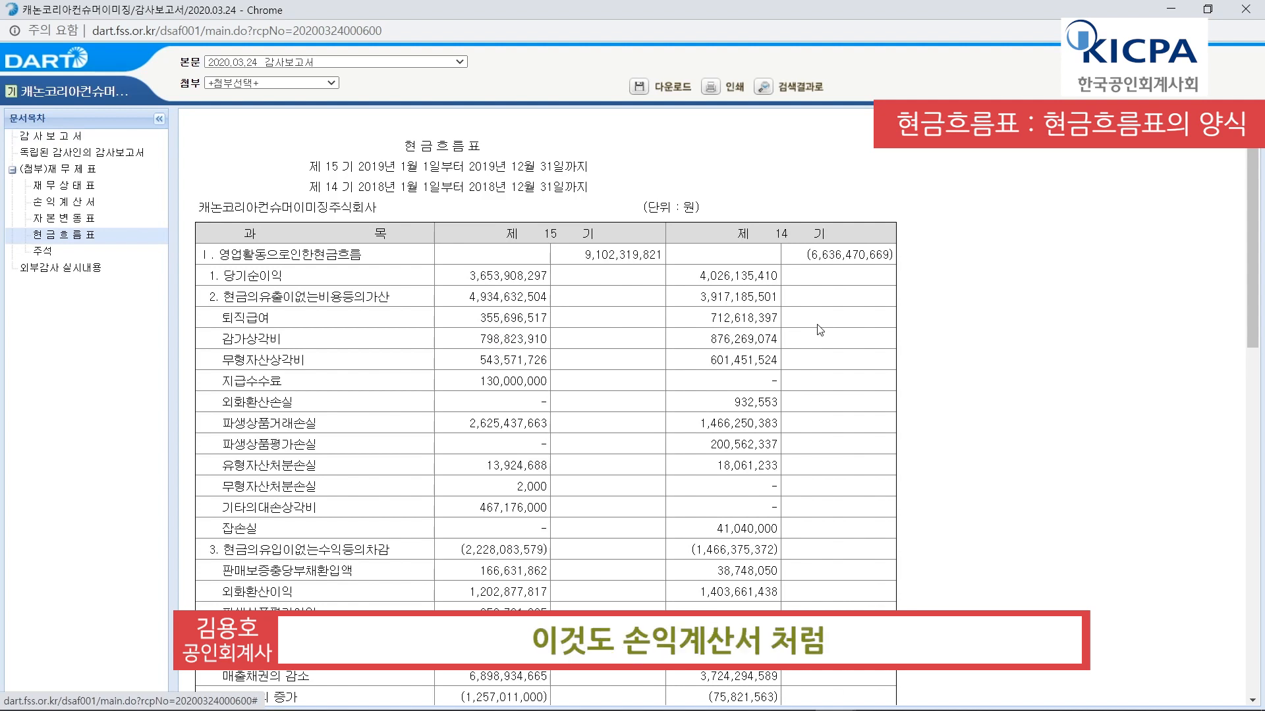
left_click_drag(355, 167, 594, 175)
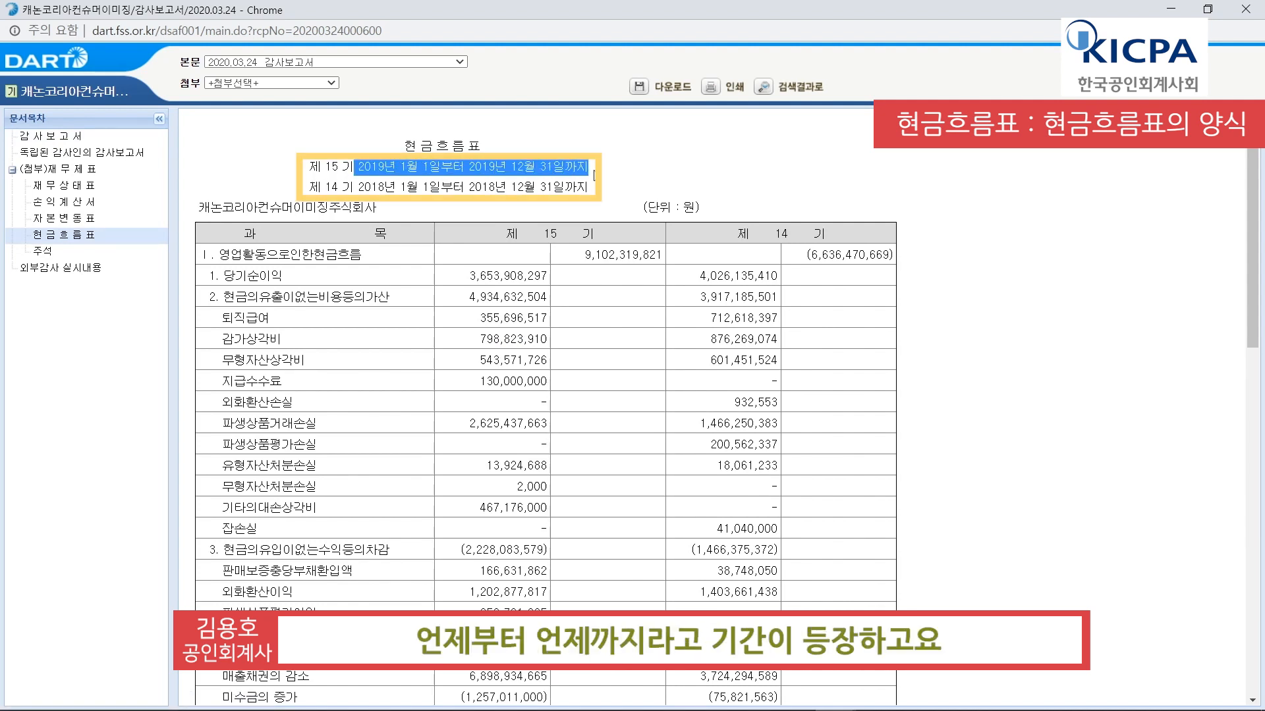
left_click(547, 233)
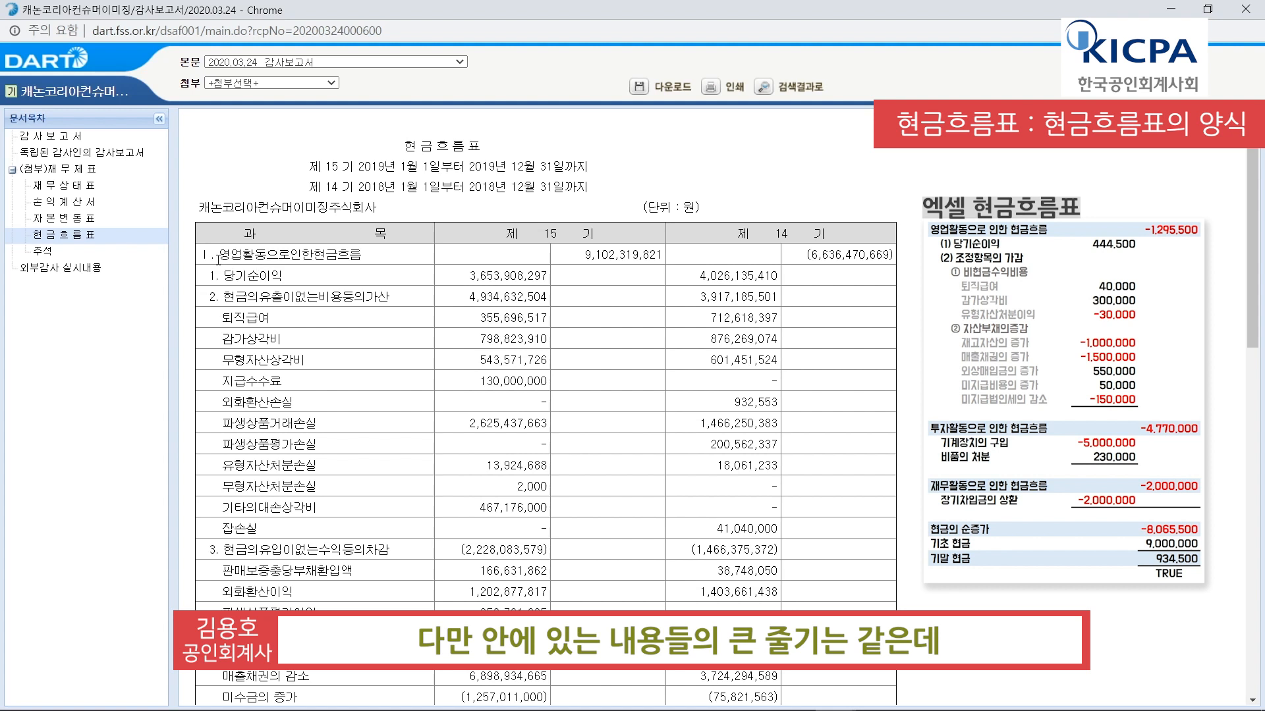
Step: Read through the 영업활동으로인한현금흐름 section of the report, from its heading and 당기순이익 to the asset and liability changes
left_click_drag(200, 257, 374, 264)
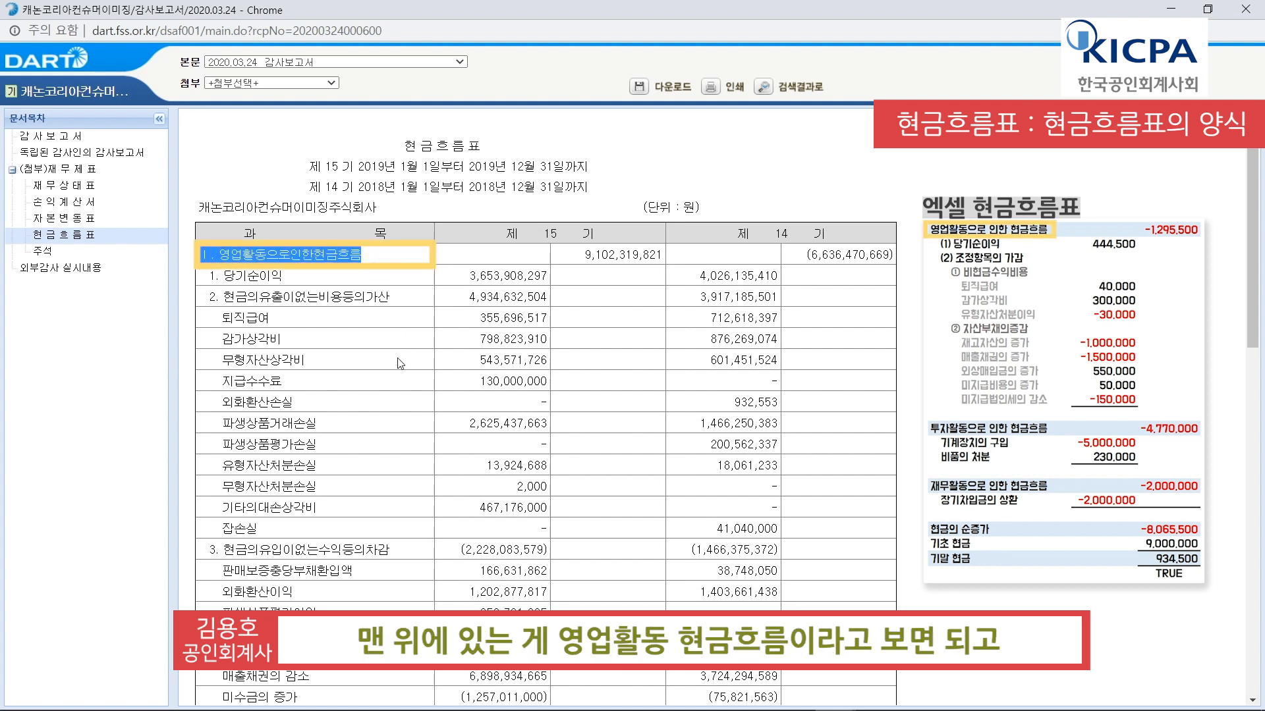
left_click(260, 285)
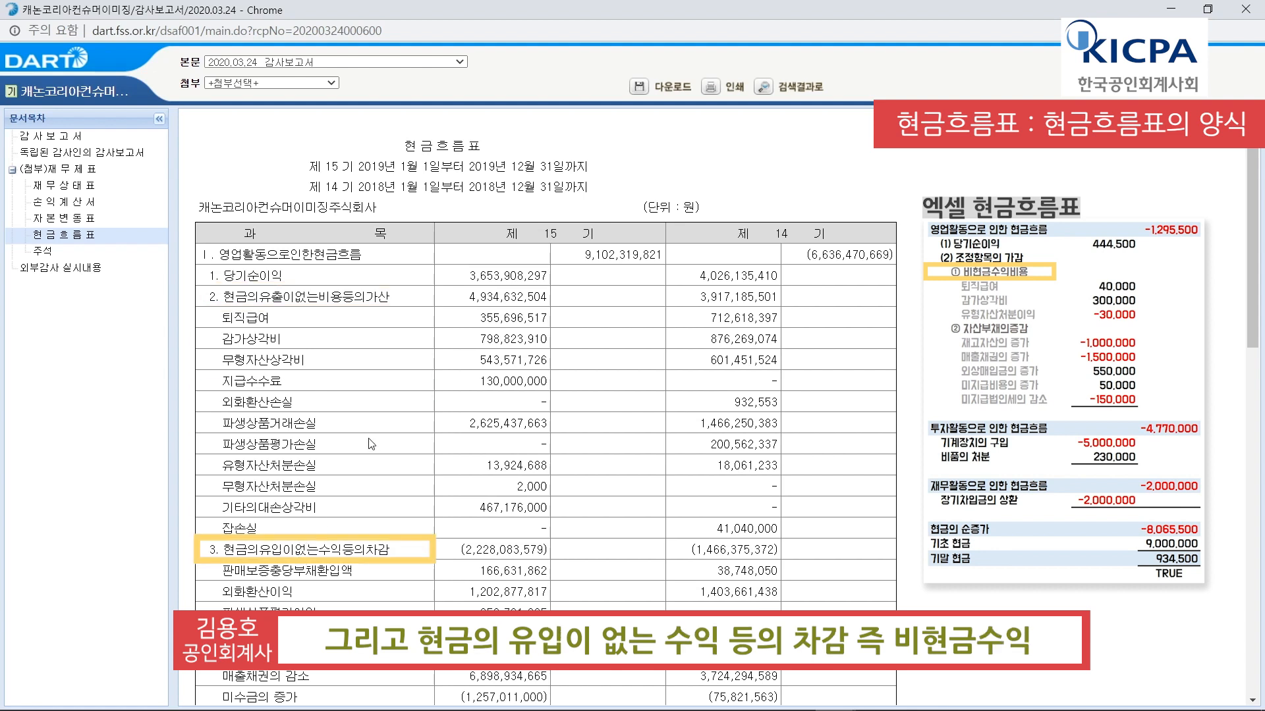
scroll(371, 444, "down", 7)
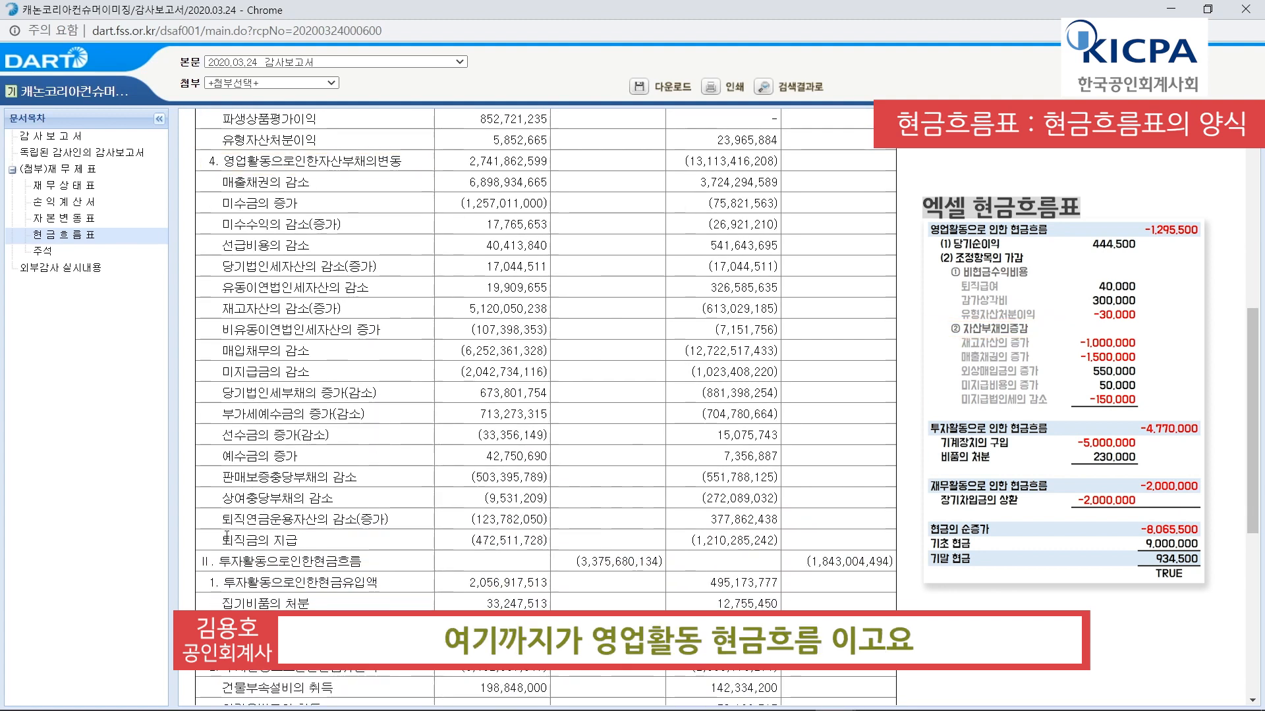
Step: Examine the 투자활동으로인한현금흐름 and 재무활동으로인한현금흐름 sections of the report
left_click_drag(219, 561, 361, 561)
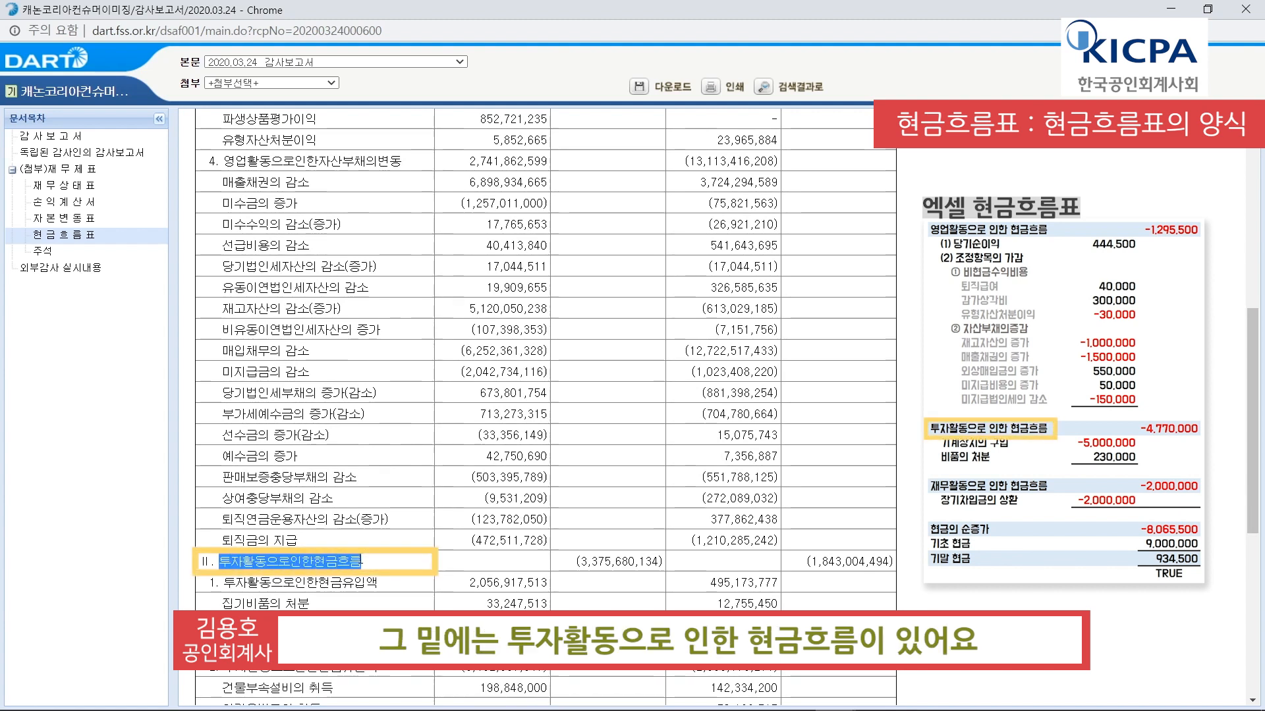
scroll(381, 496, "down", 6)
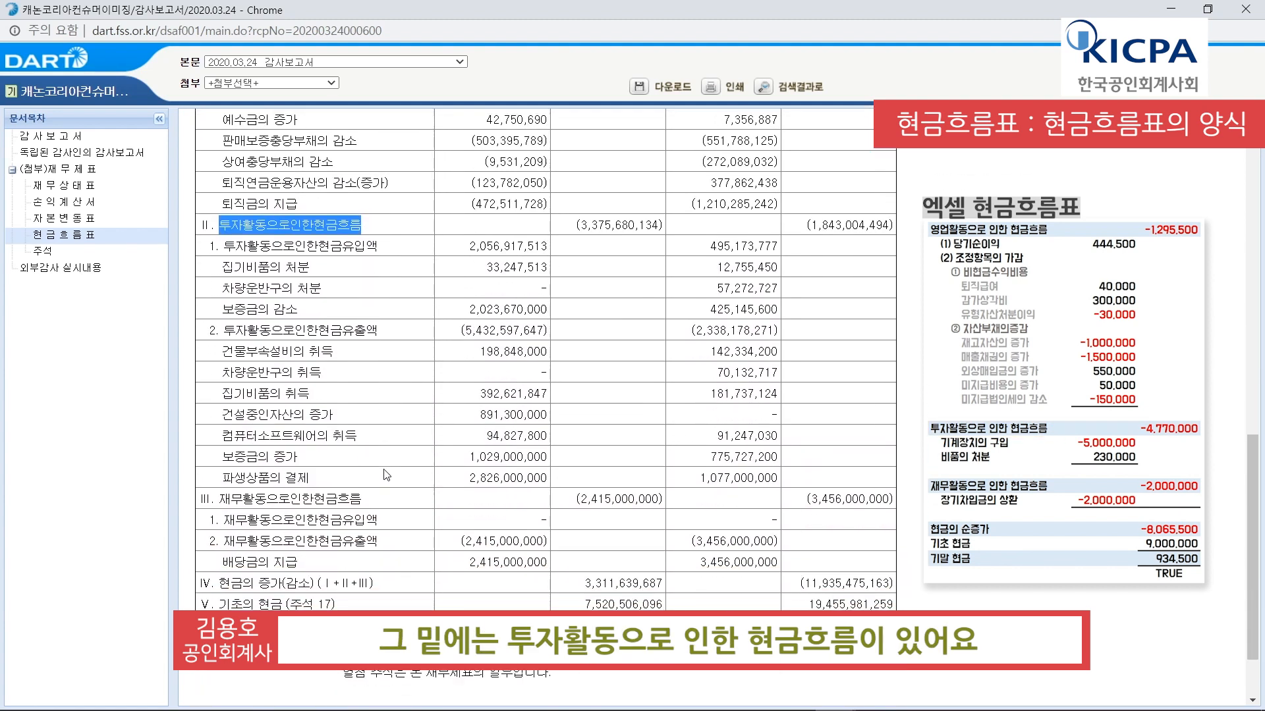
left_click_drag(203, 425, 369, 429)
Step: Examine the 현금의 증가(감소), 기초의 현금 and 기말의 현금 lines that close the report's cash flow statement
left_click_drag(375, 507, 219, 507)
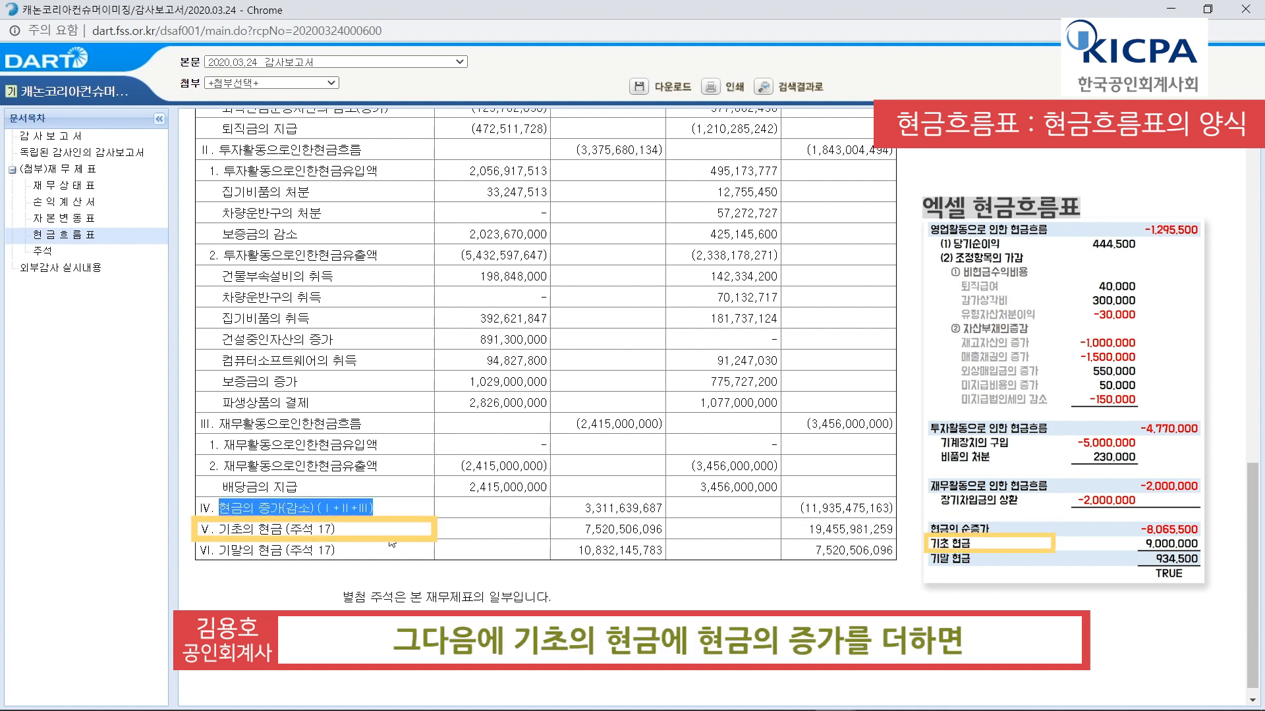
left_click_drag(389, 529, 224, 531)
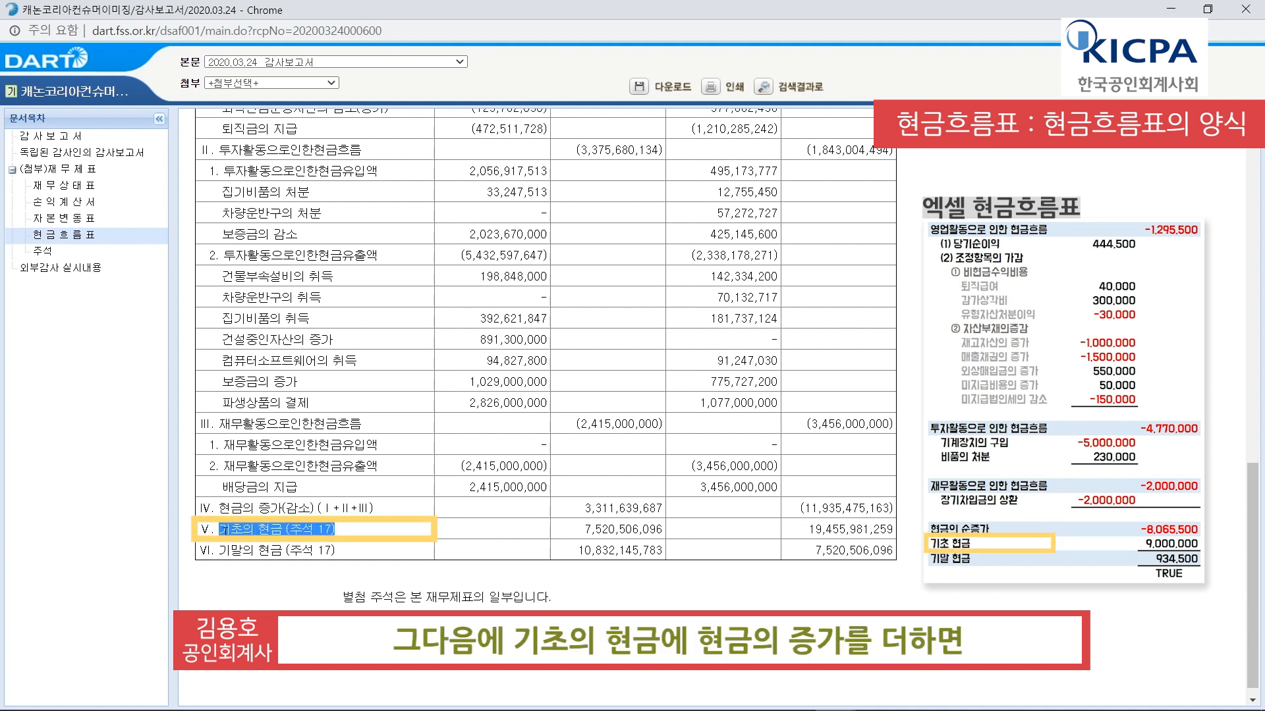
left_click_drag(332, 552, 224, 552)
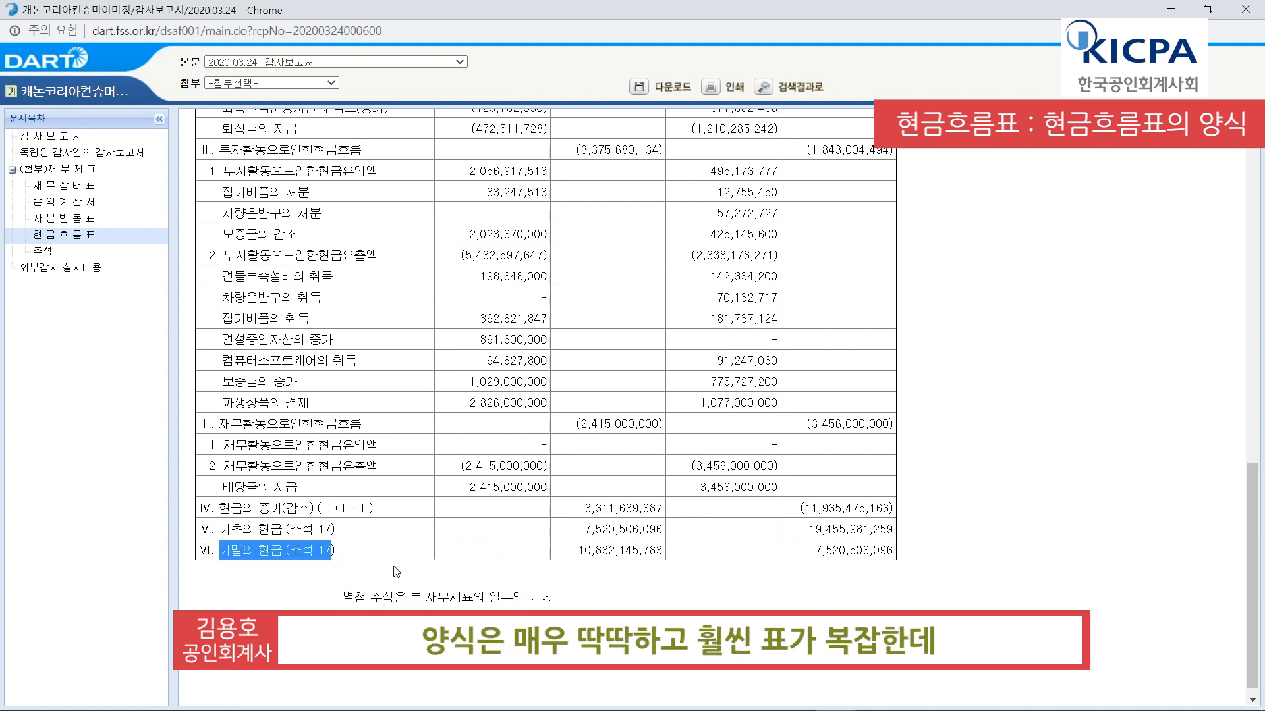
scroll(396, 571, "up", 15)
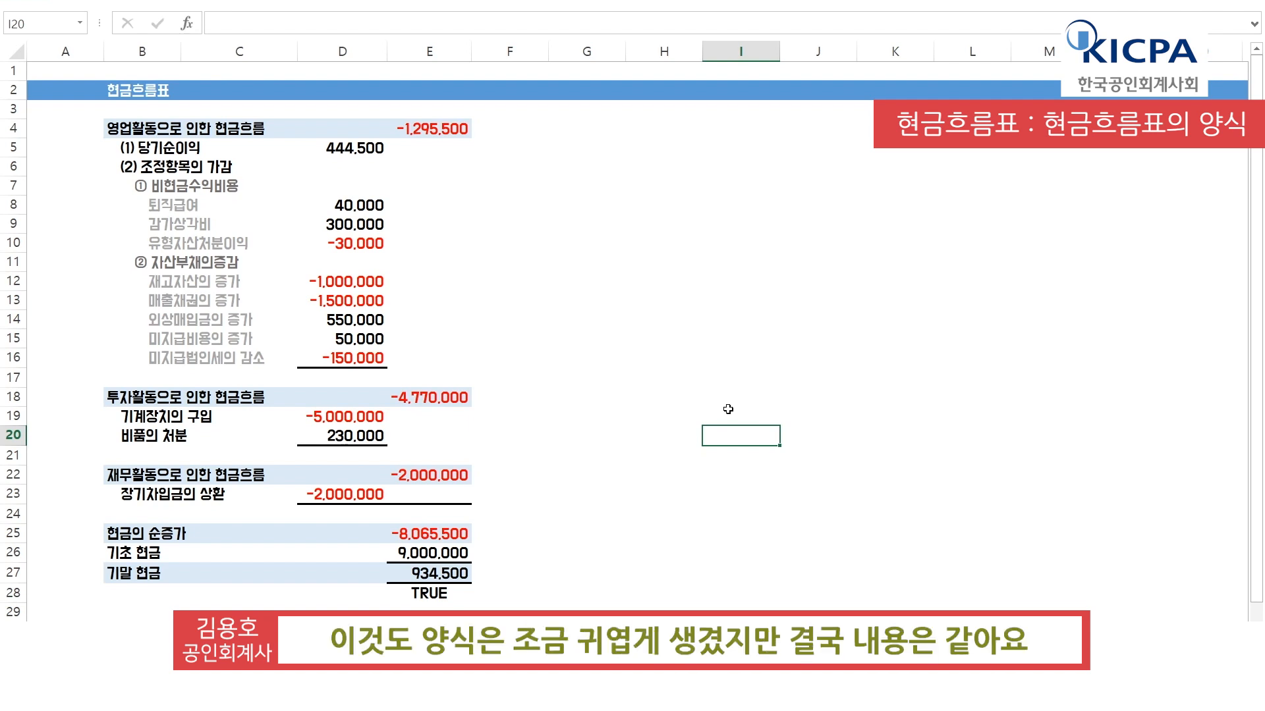
Step: Review the operating section of the Excel 현금흐름표: heading row 4, 당기순이익, 조정항목의 가감, 비현금수익비용 and 자산부채의증감
left_click(13, 128)
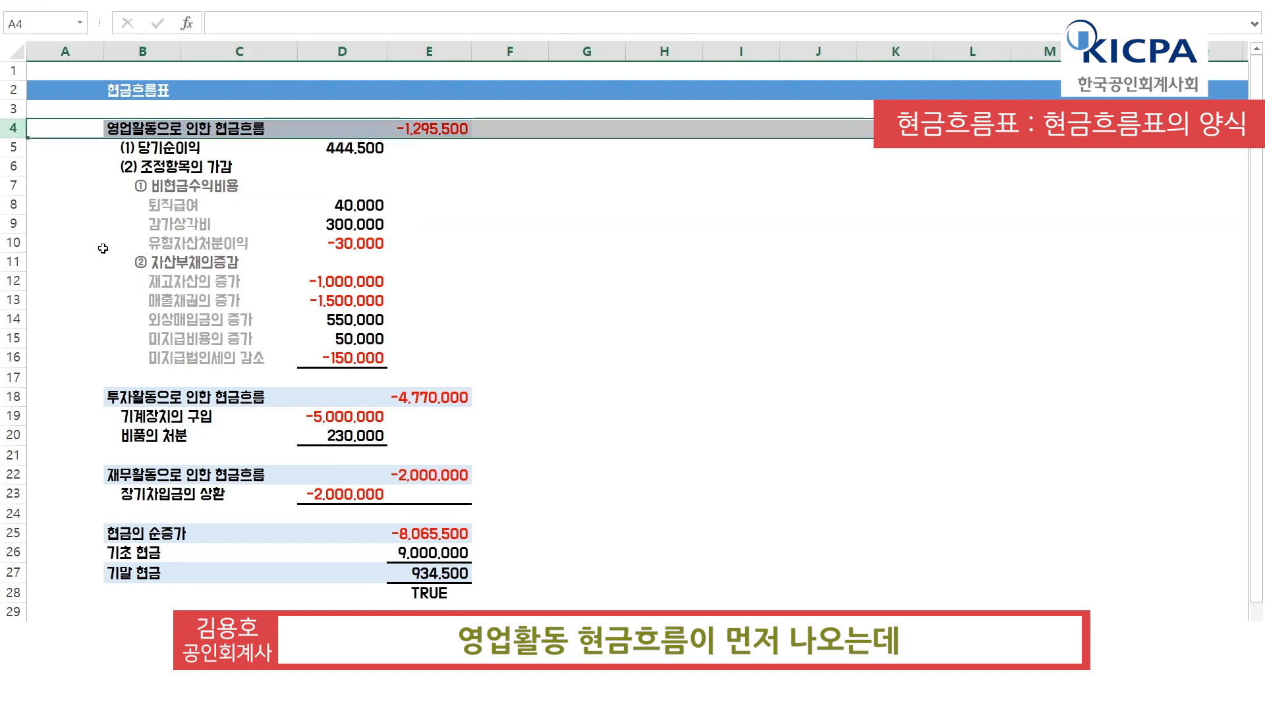
left_click(14, 148)
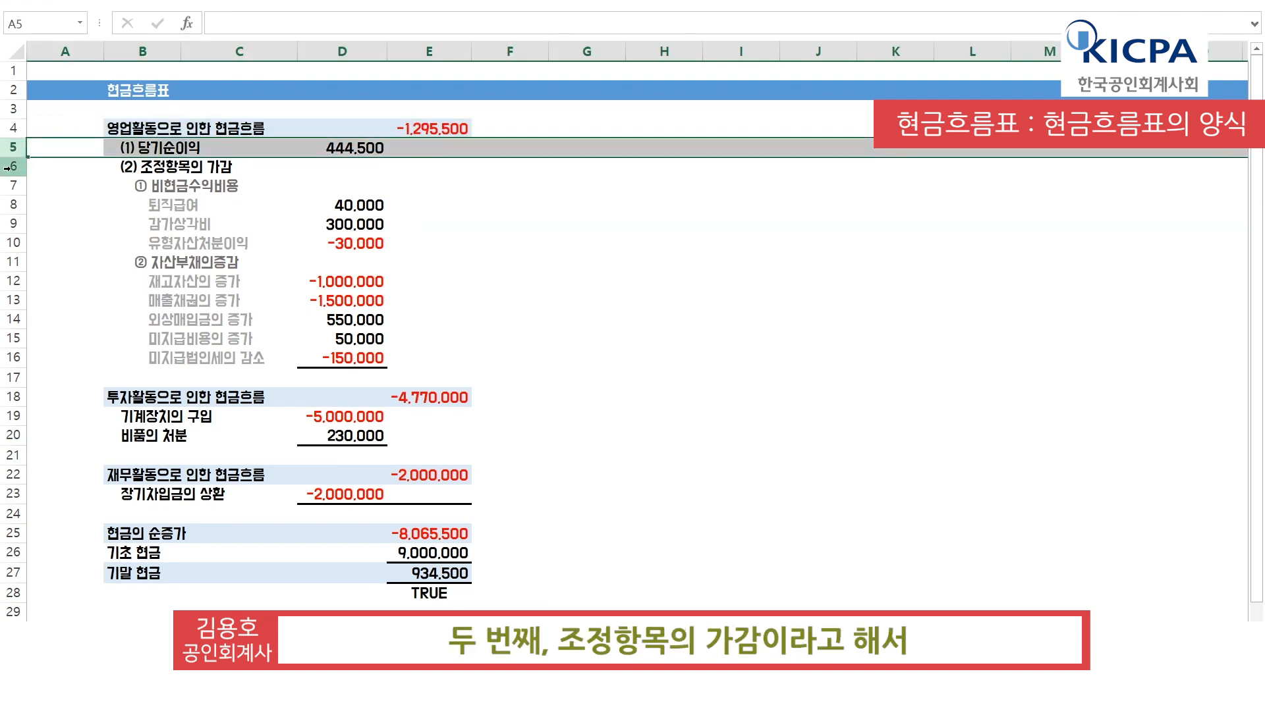
left_click(9, 168)
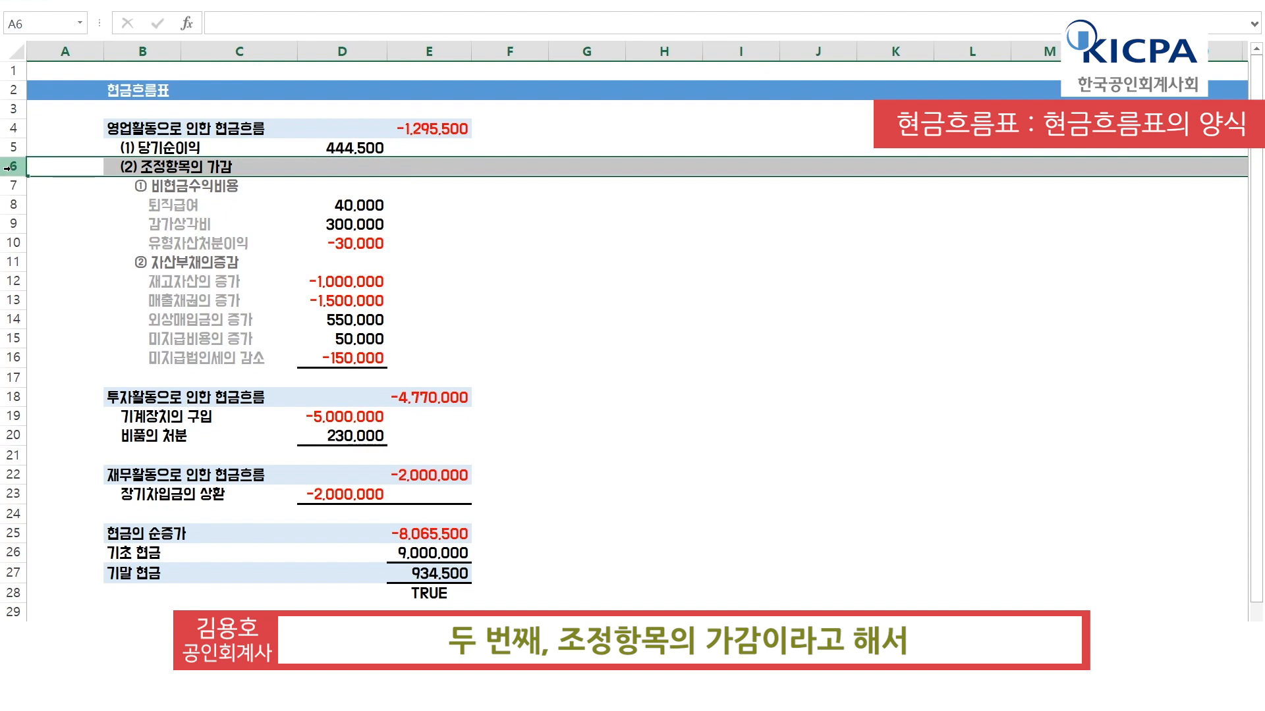
left_click(9, 186)
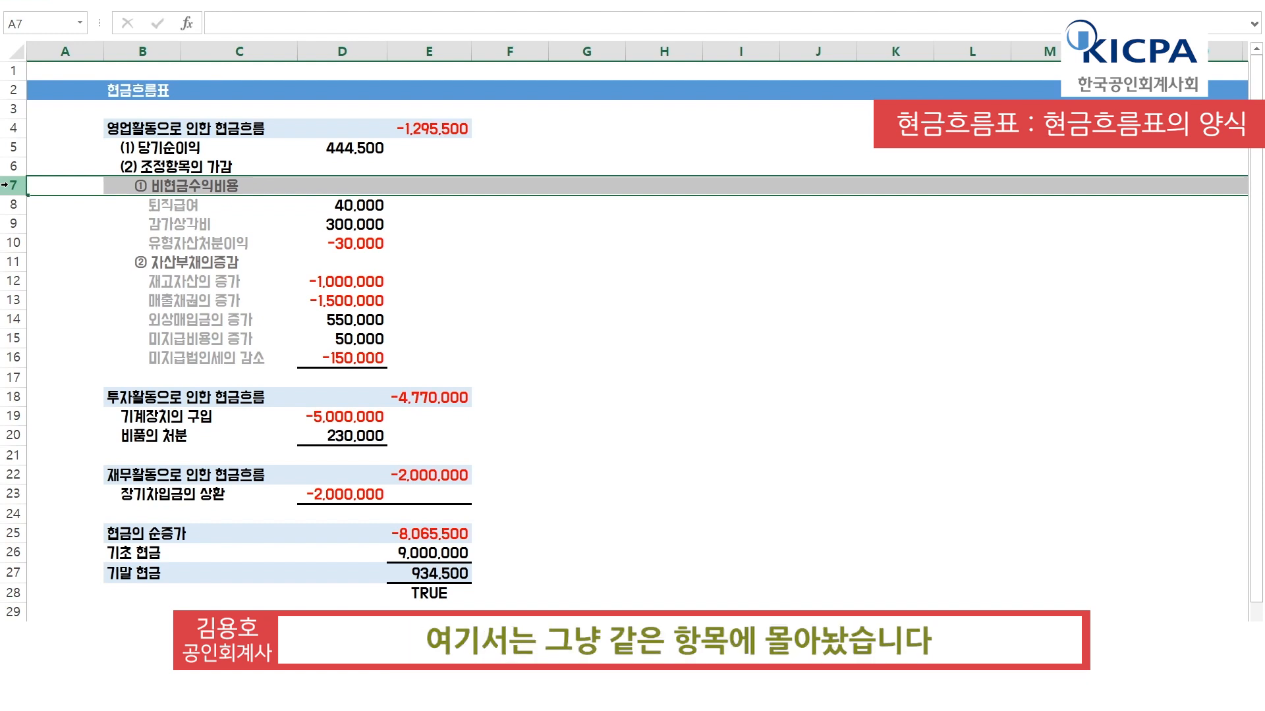
left_click(15, 261)
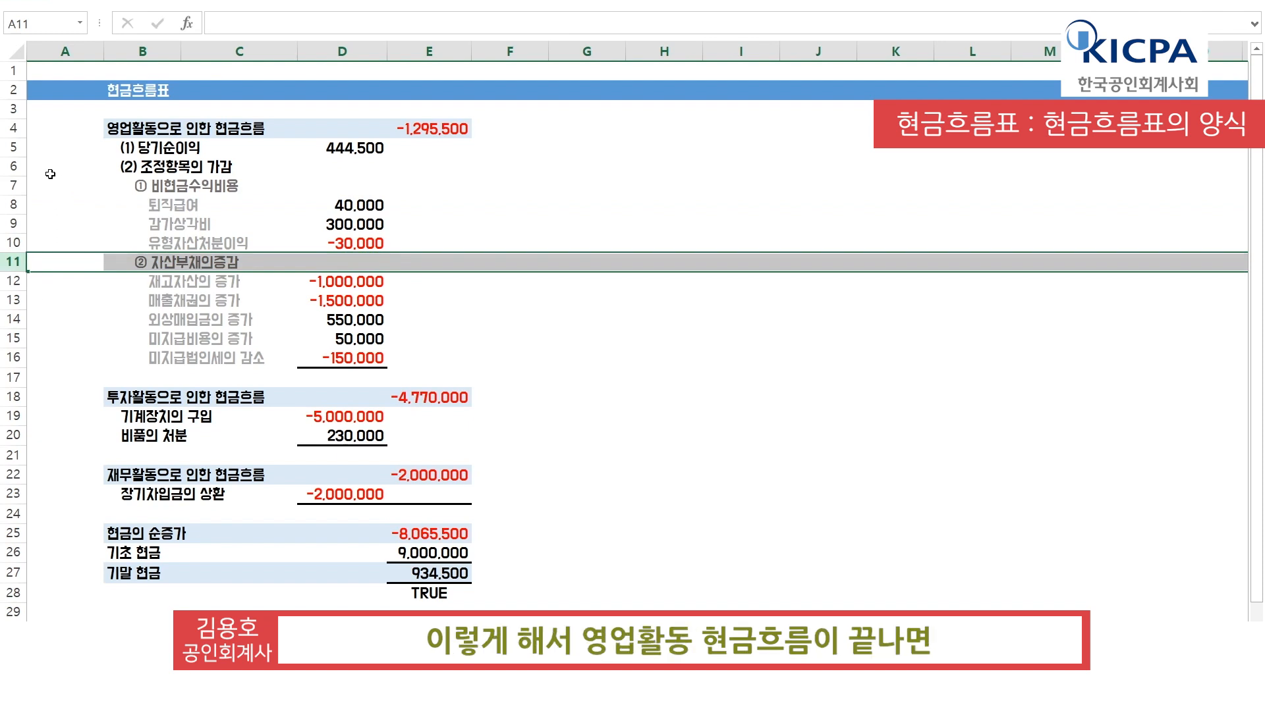
Step: Review investing rows 18 to 20, financing rows 22 to 23, and the net increase, beginning and ending cash rows 25 to 27
left_click_drag(14, 396, 27, 430)
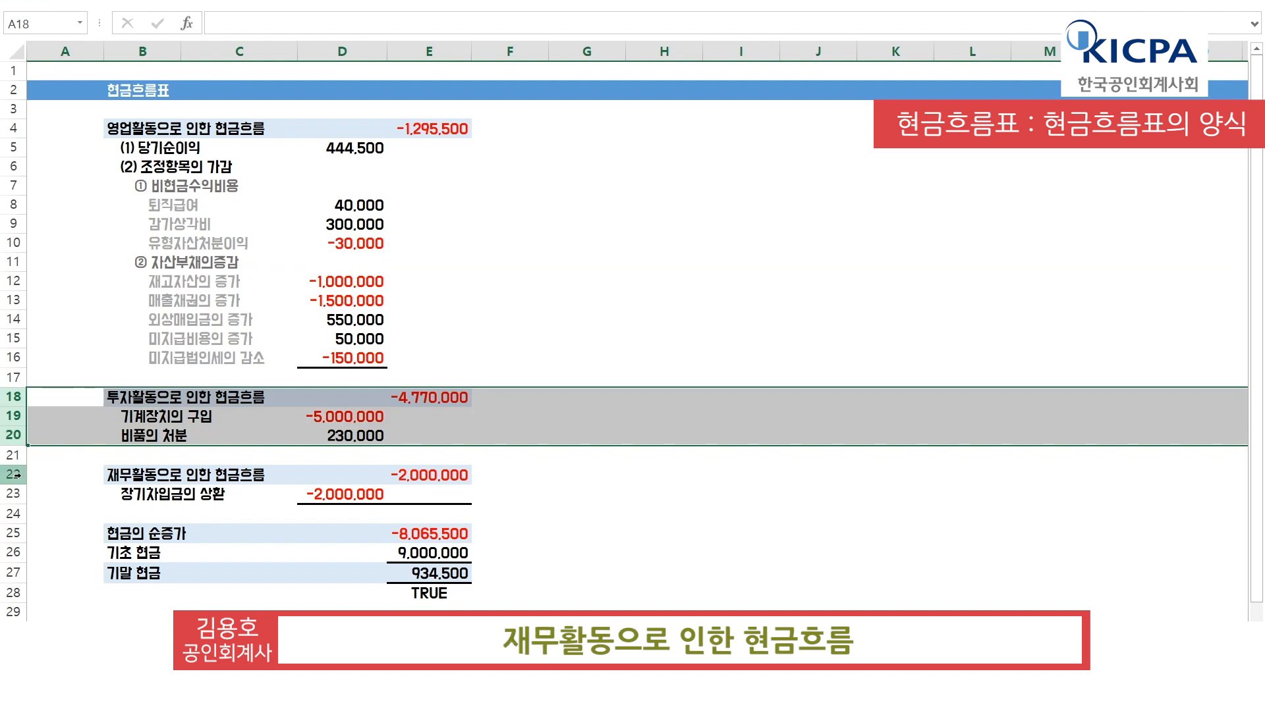
left_click_drag(19, 474, 20, 493)
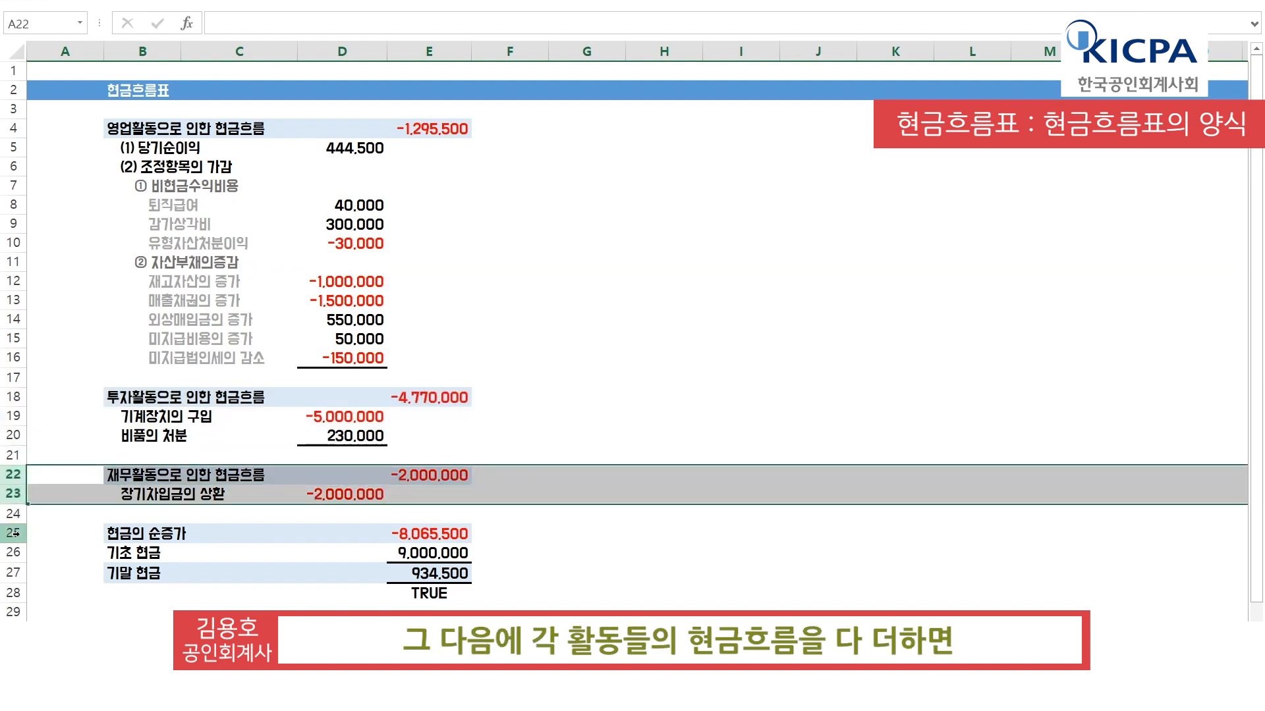
left_click(15, 533)
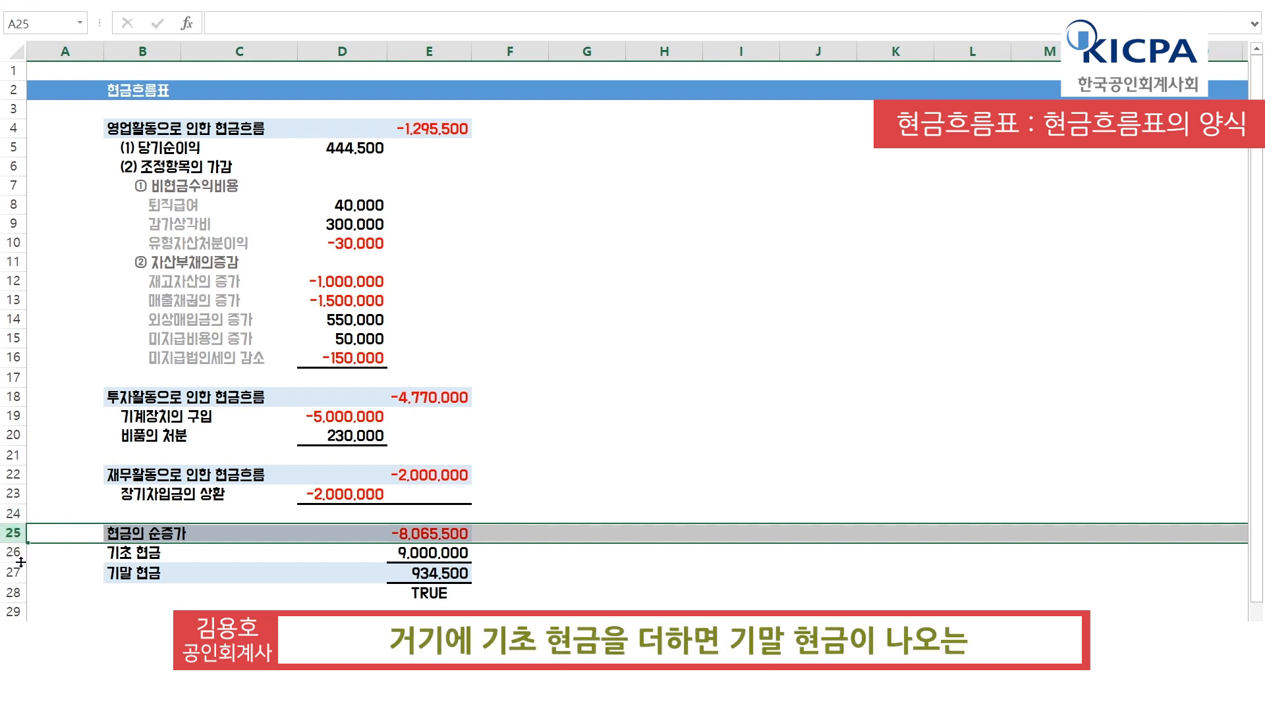
left_click_drag(15, 555, 14, 573)
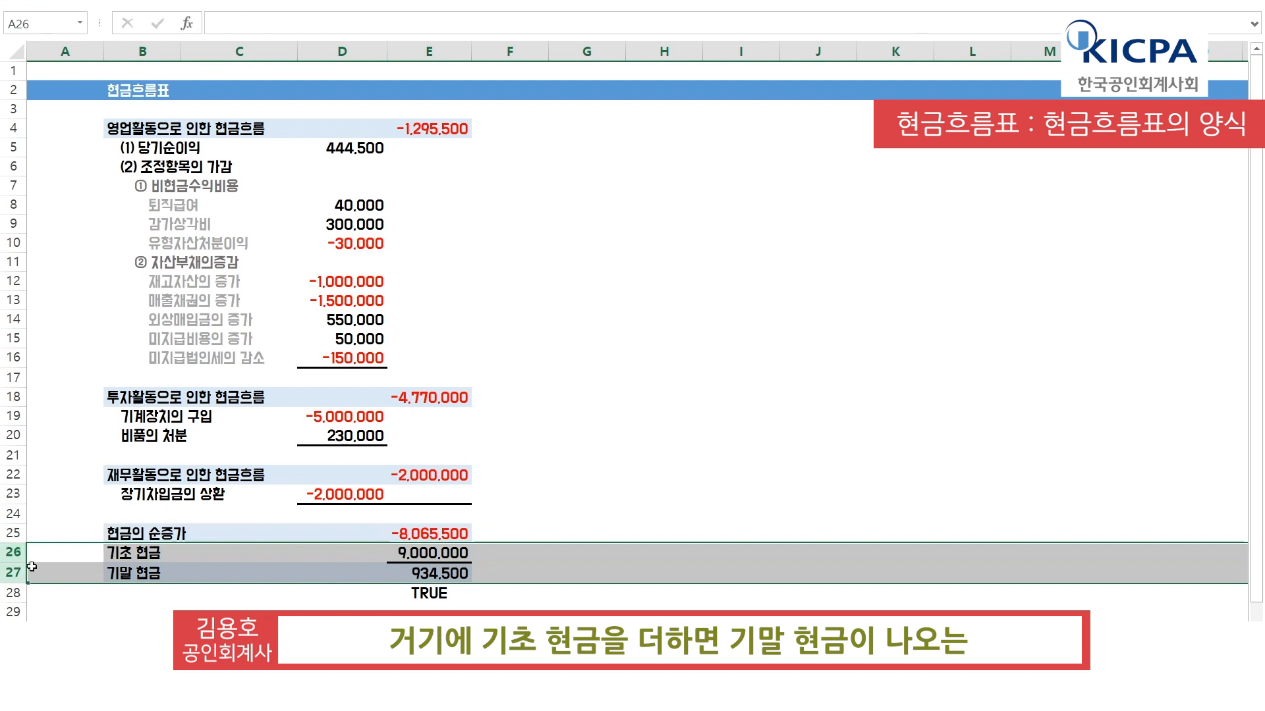
left_click(541, 418)
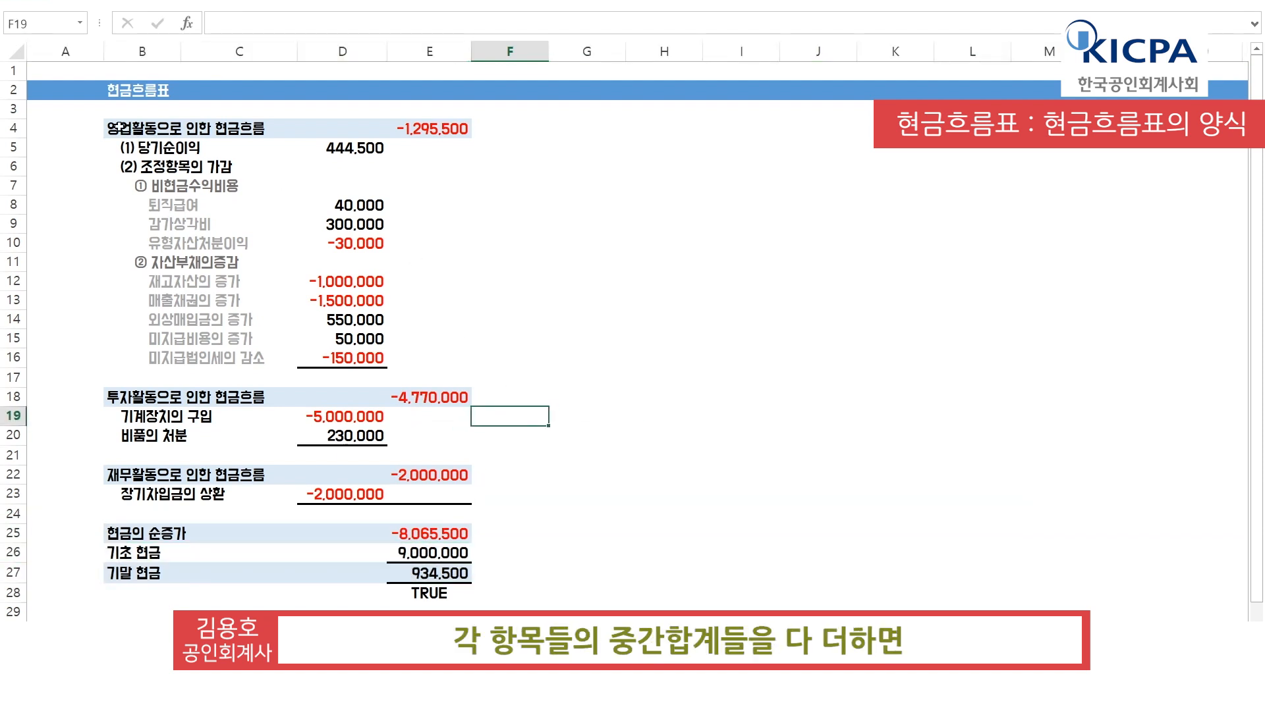
left_click(335, 148)
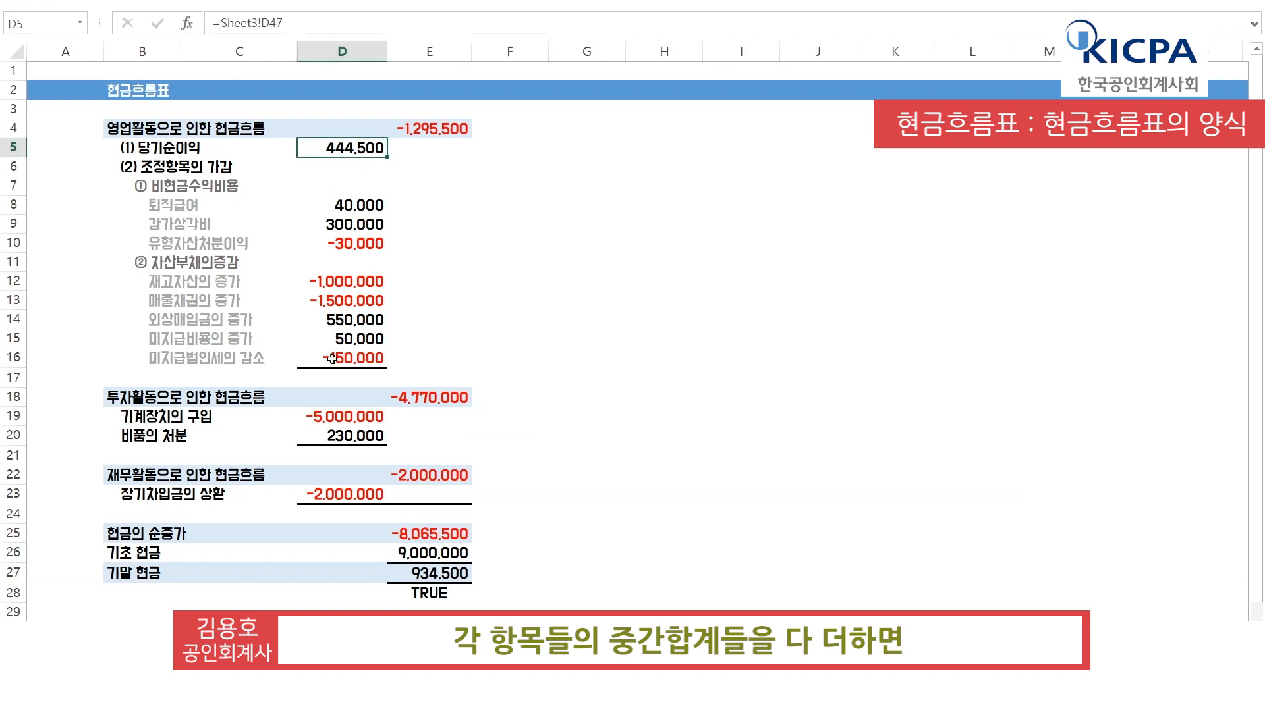
left_click_drag(504, 304, 763, 609)
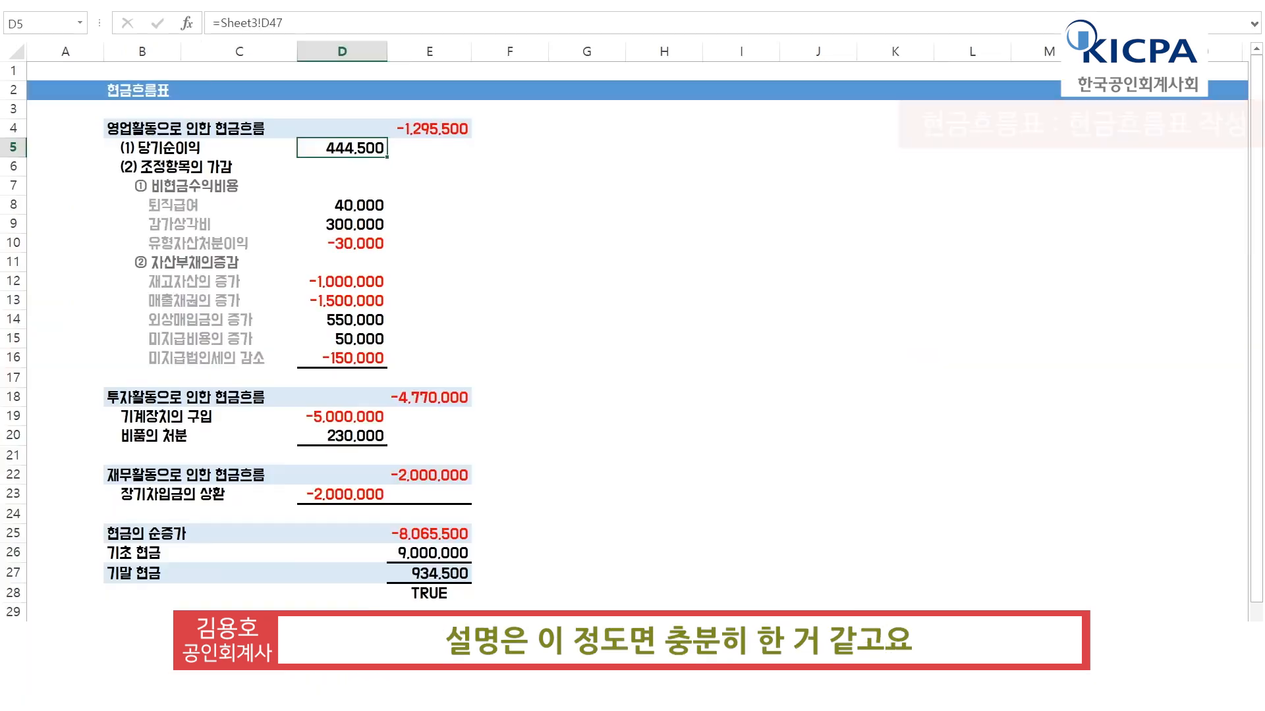
left_click(532, 334)
Step: Clear the item amounts in D5:D16, D19:D20 and D23 of the 현금흐름표, keeping the section total formulas
left_click_drag(356, 148, 373, 346)
key("Delete")
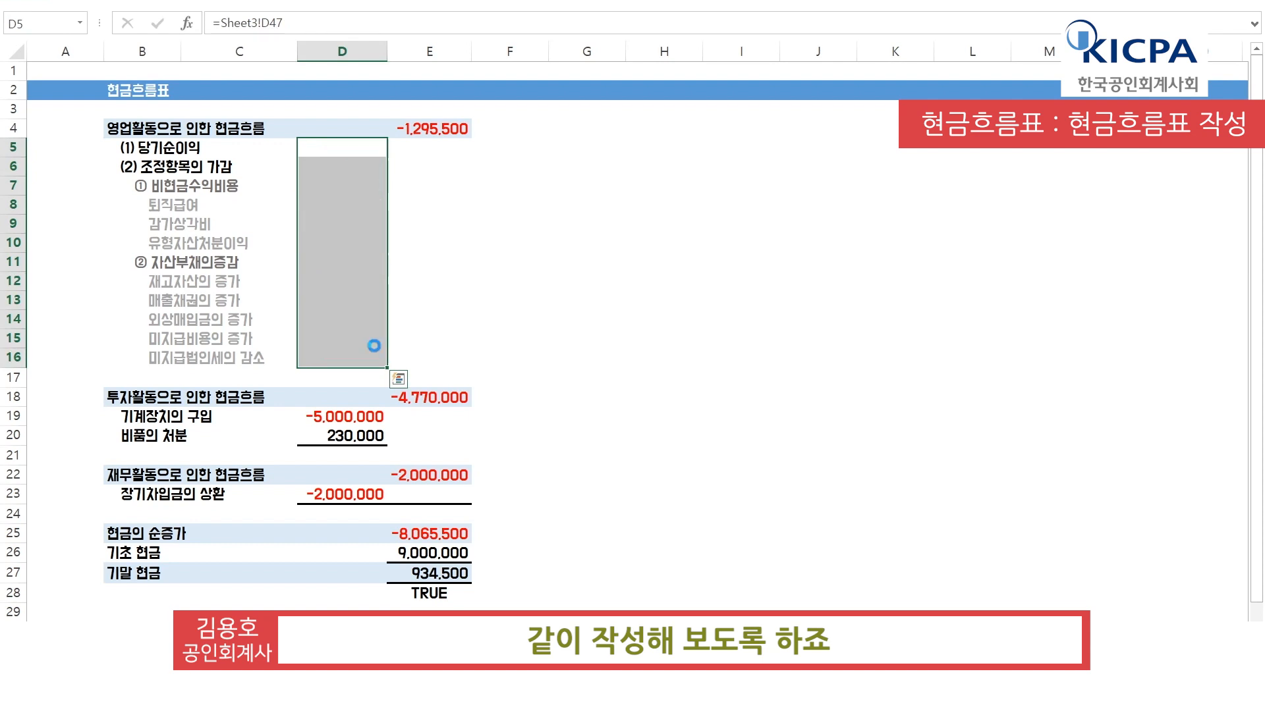
left_click_drag(374, 416, 385, 439)
key("Delete")
left_click(374, 495)
key("Delete")
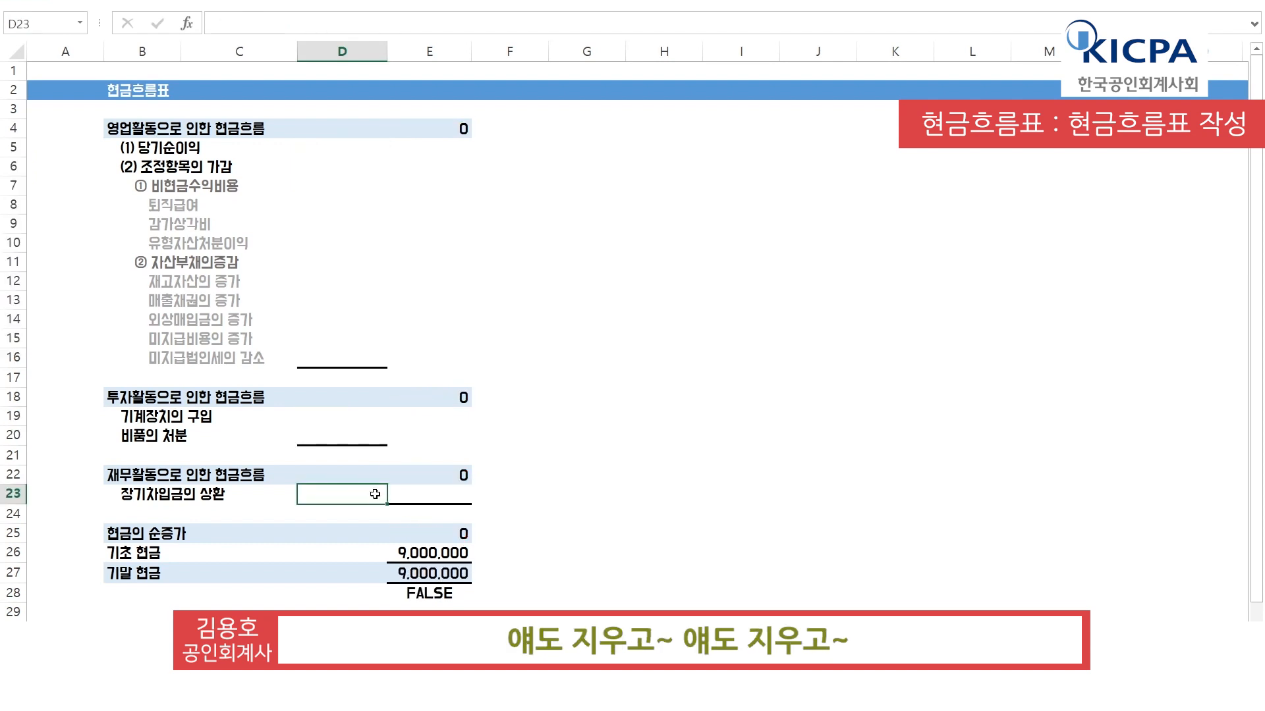
Step: Review the 기초 현금 entry in E26 and the item ranges that feed the operating, investing and financing totals
double_click(564, 363)
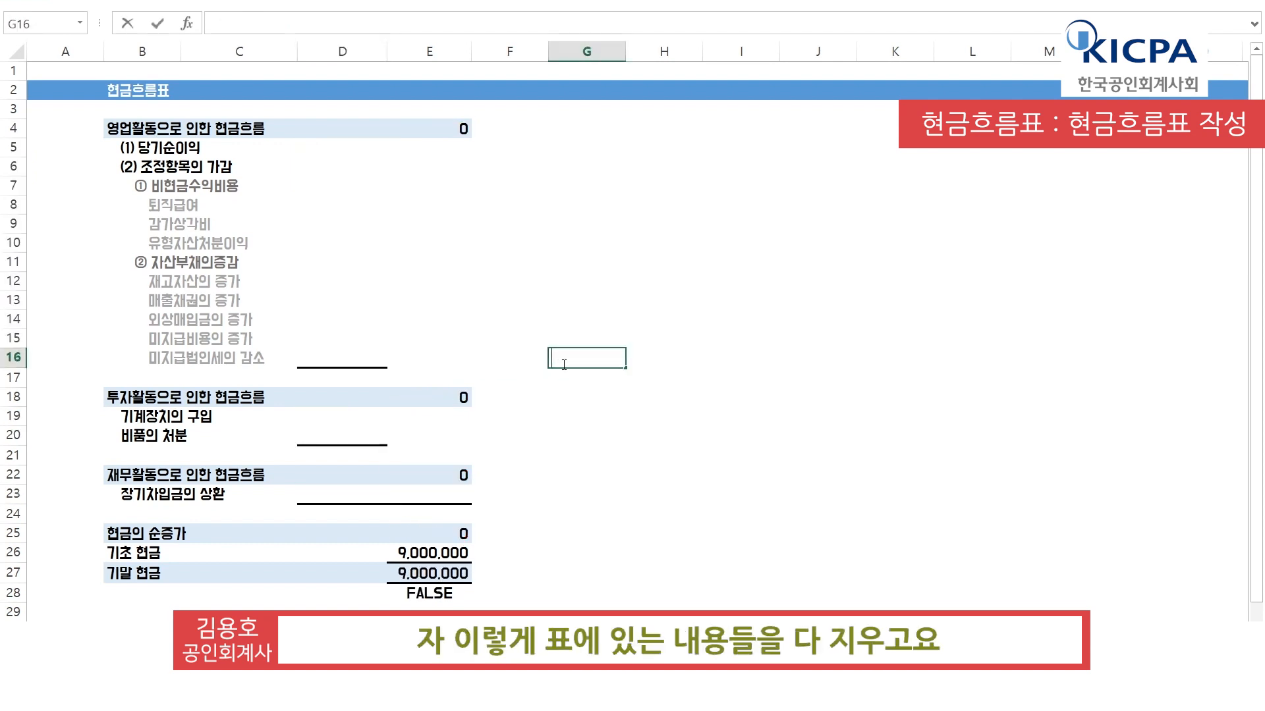
left_click(415, 555)
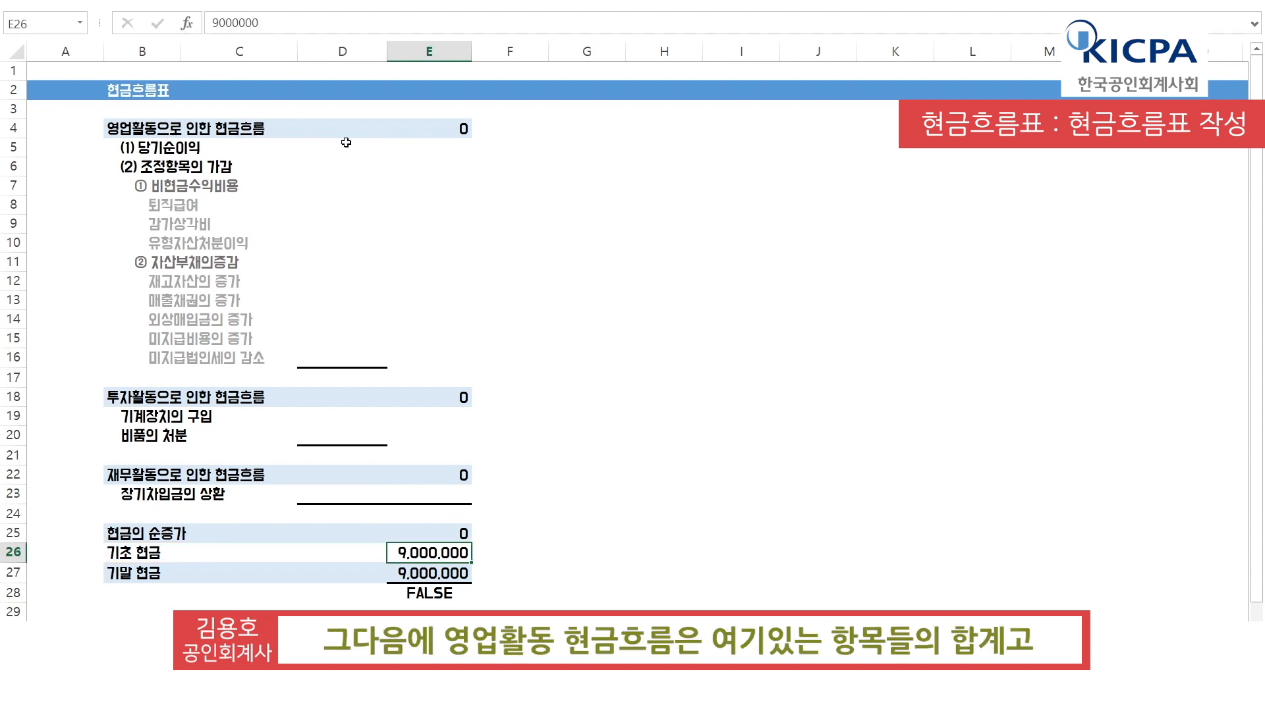
left_click_drag(353, 144, 395, 367)
left_click(461, 399)
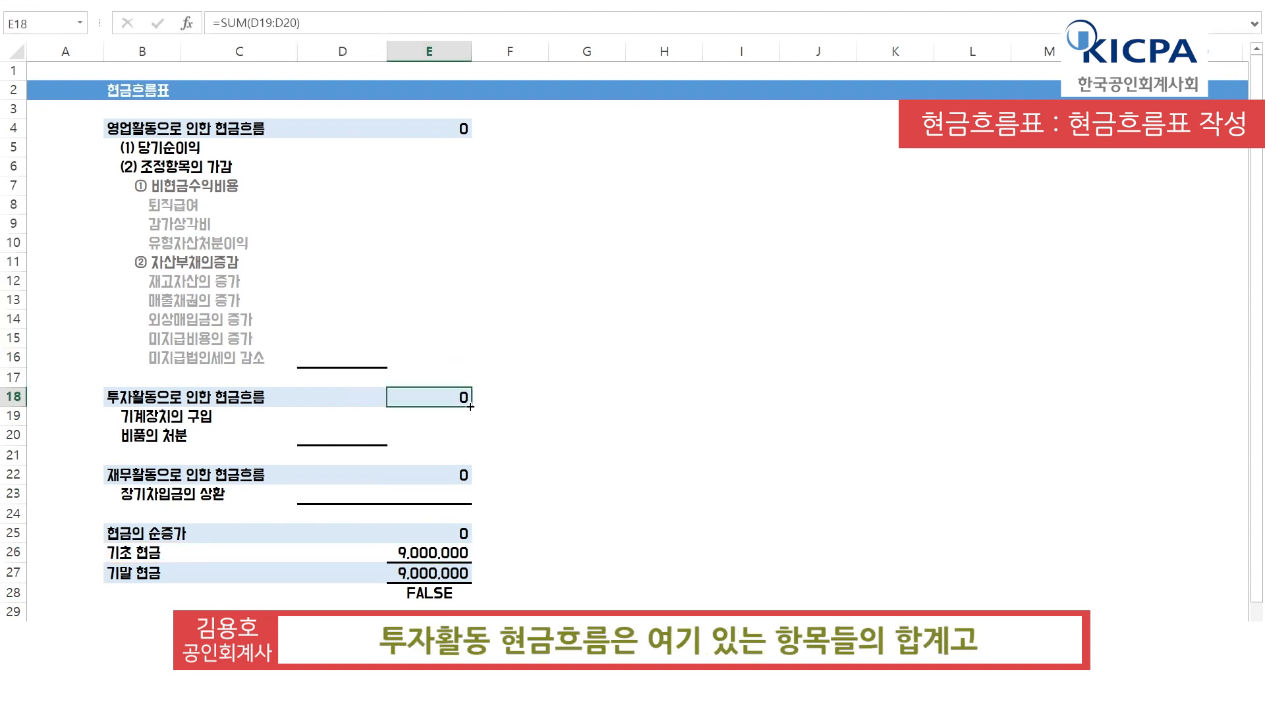
left_click_drag(367, 417, 366, 441)
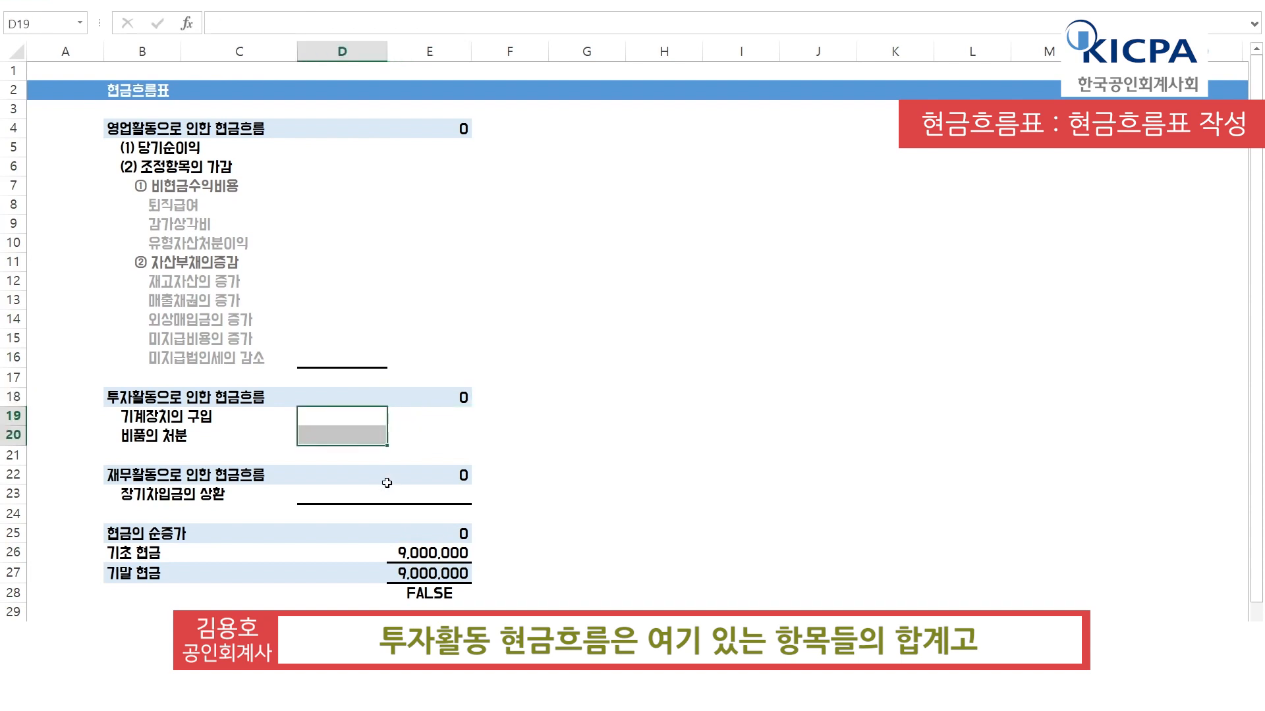
left_click(350, 490)
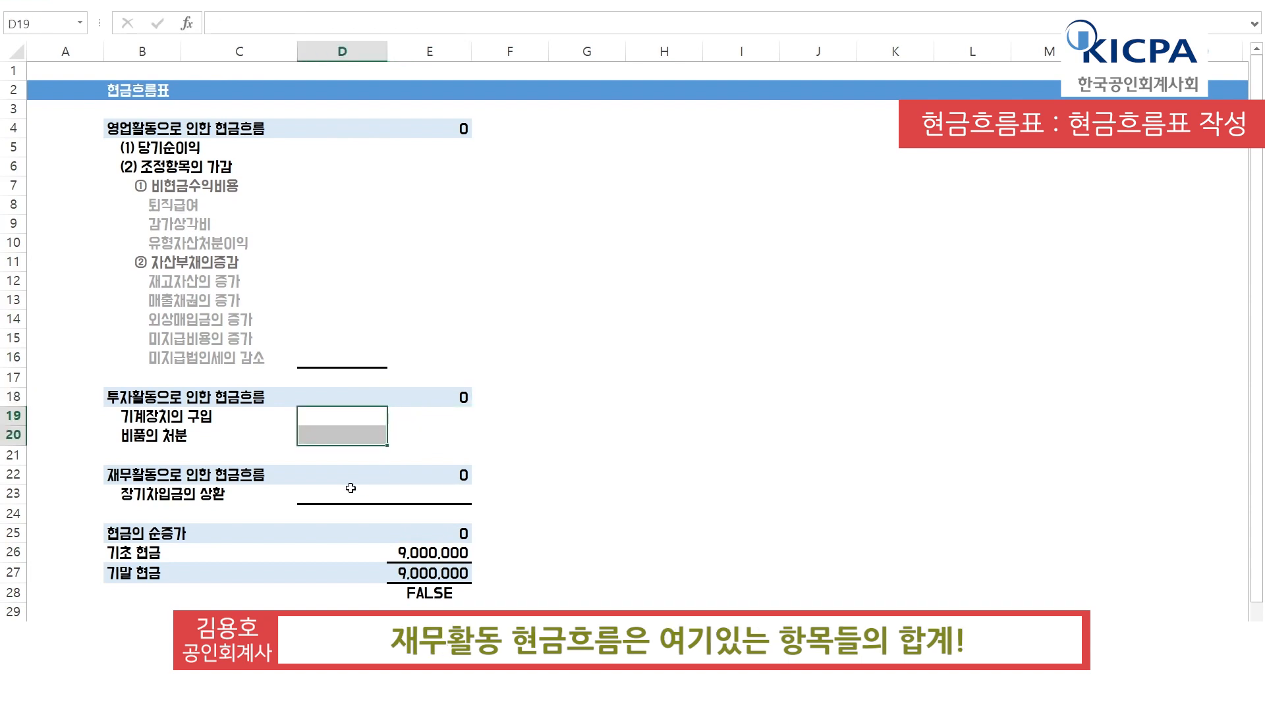
left_click(597, 347)
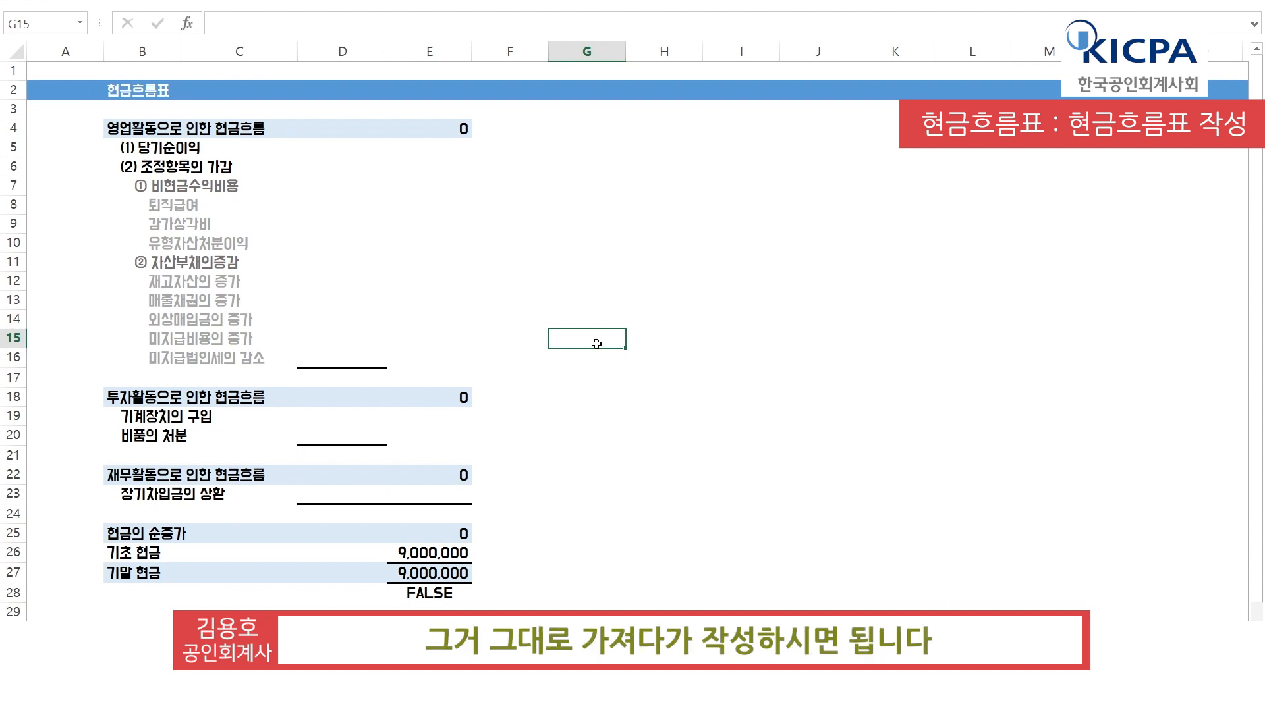
Step: Link 당기순이익 in D5 to the net income amount on the 이익잉여금 row with =Sheet4!F21
left_click(364, 149)
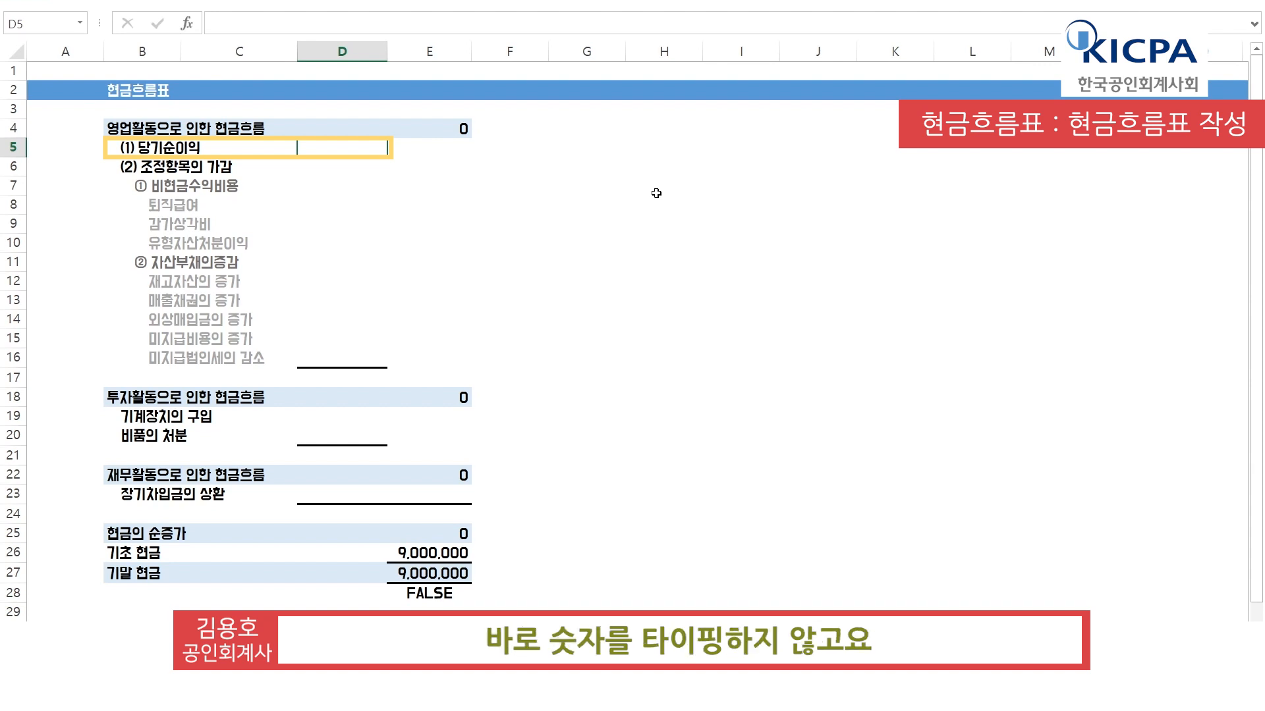
type("=Sheet4!")
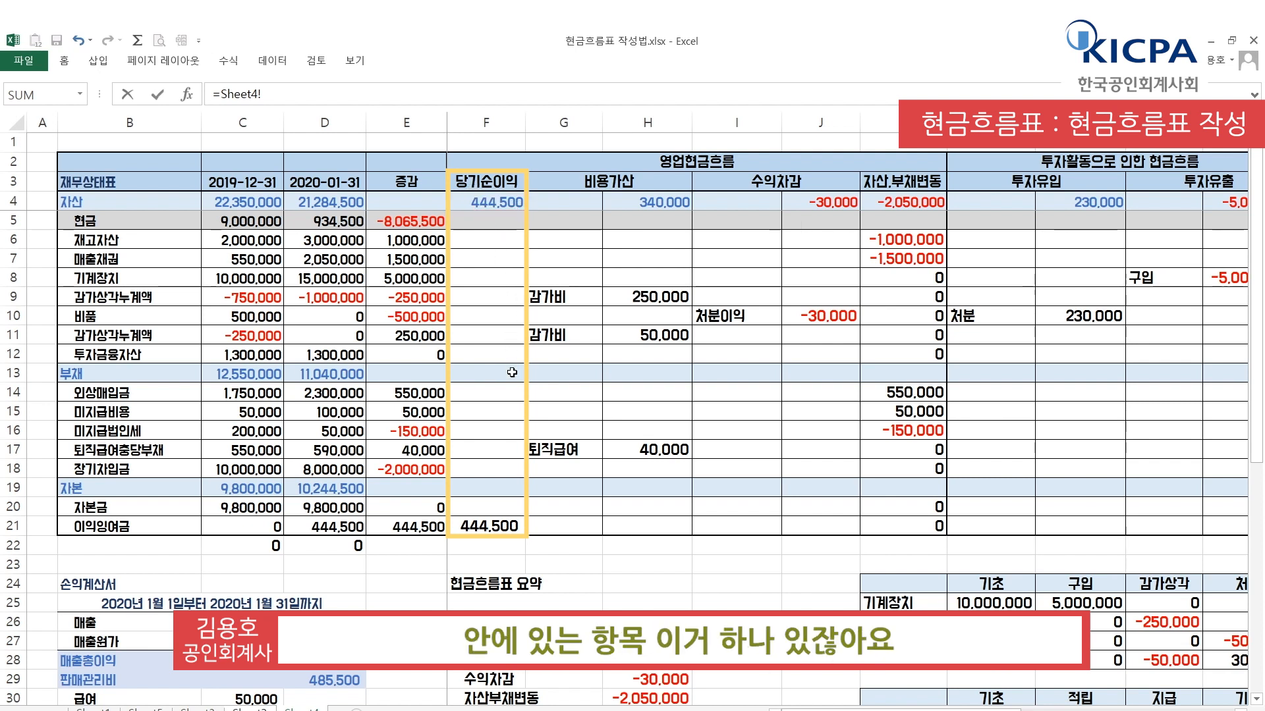
left_click(500, 526)
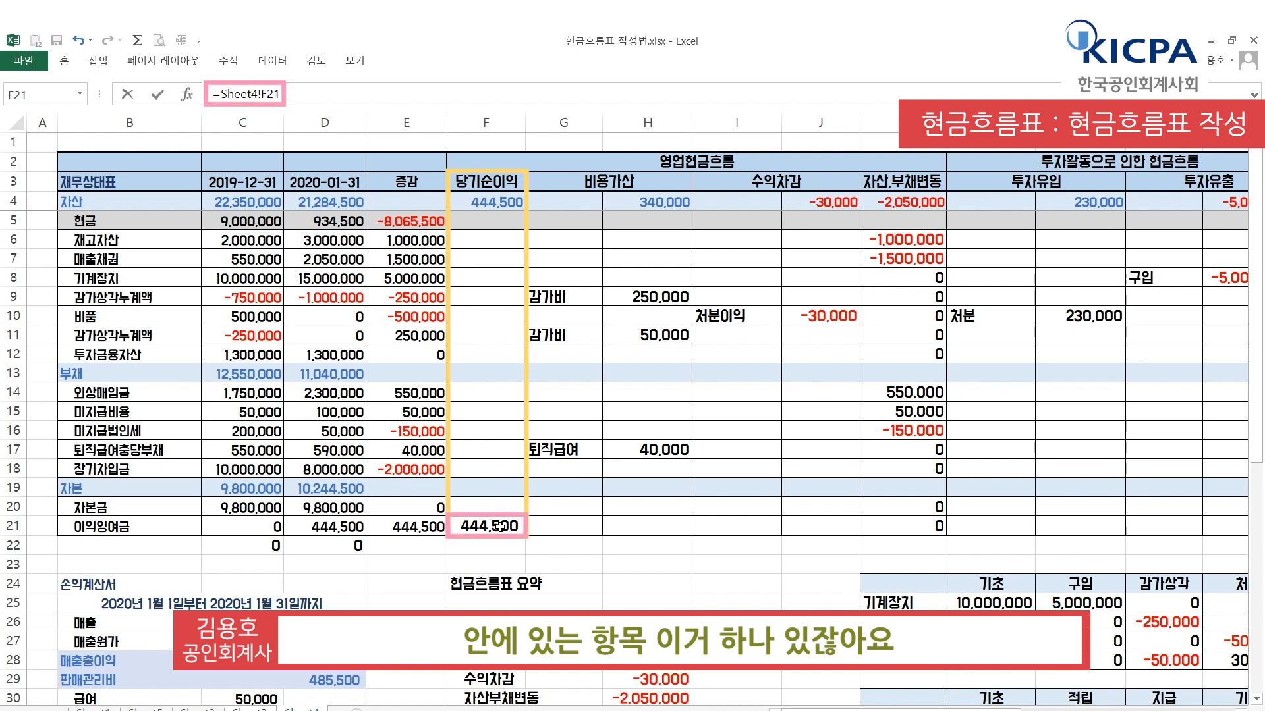
key("Return")
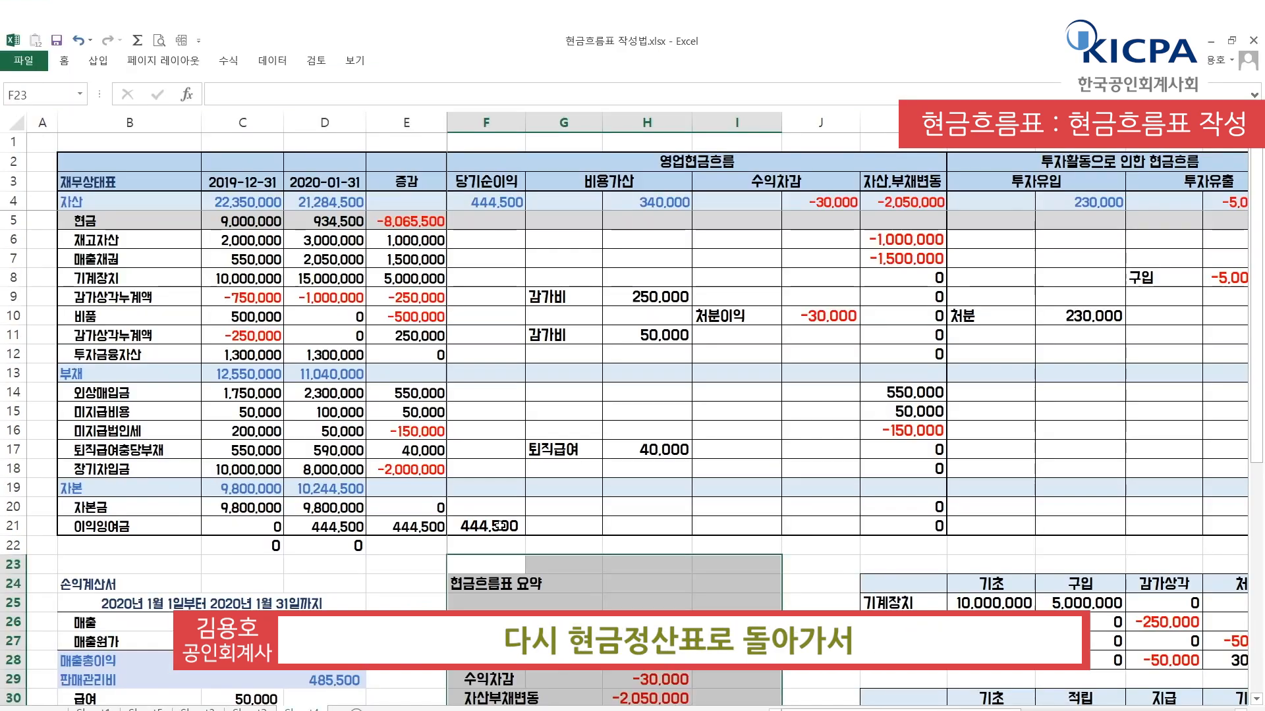
Step: Fill the transferred net income cell F21 on Sheet4 with standard yellow (노랑)
left_click(501, 502)
left_click(502, 522)
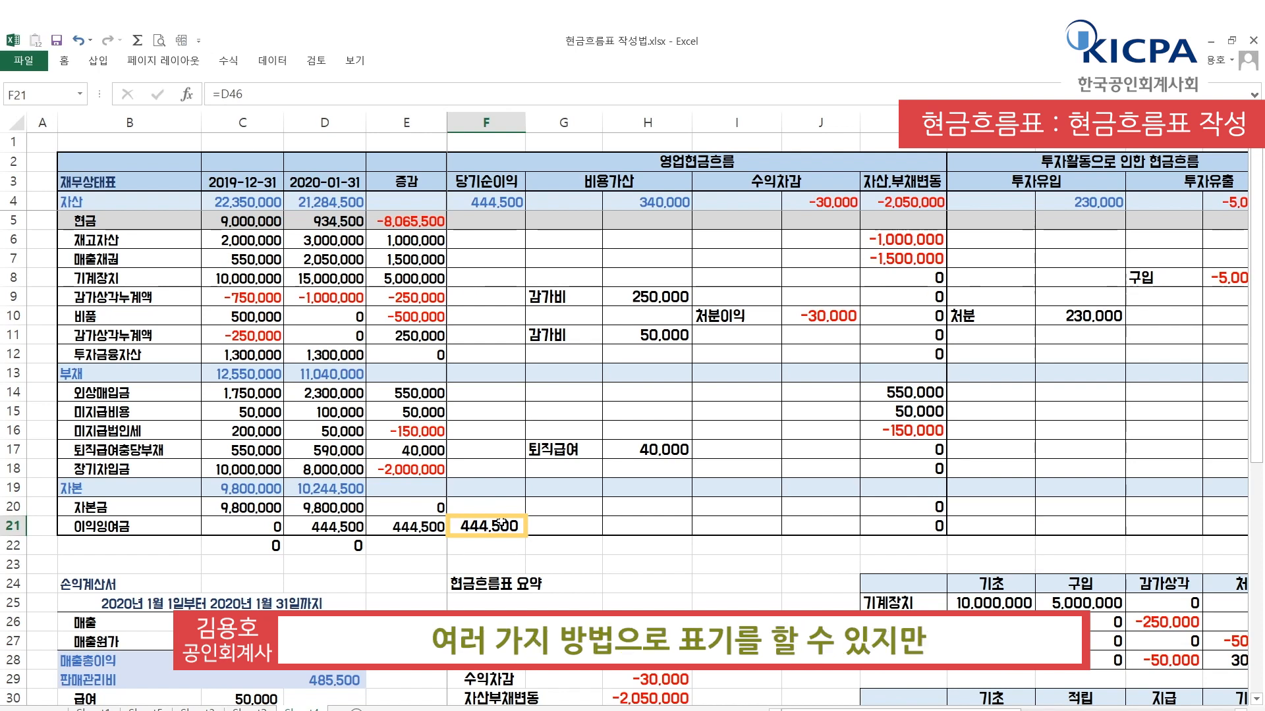
left_click(64, 60)
left_click(234, 113)
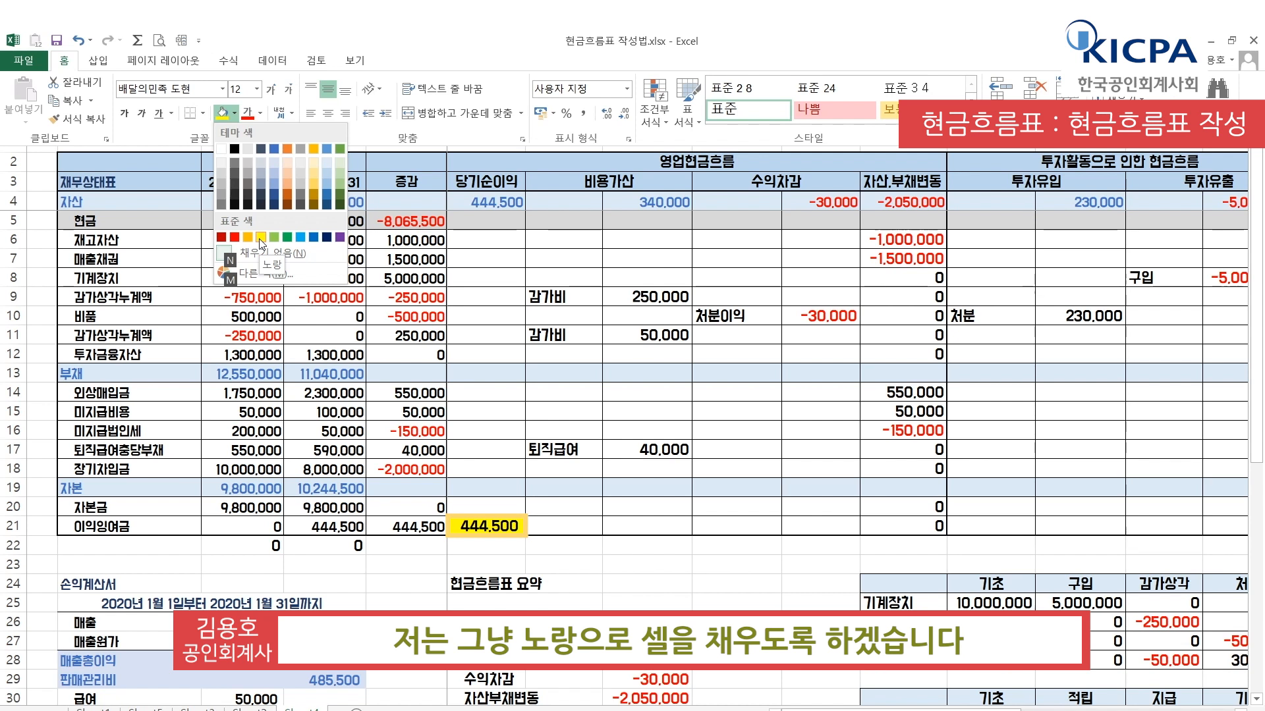
left_click(261, 238)
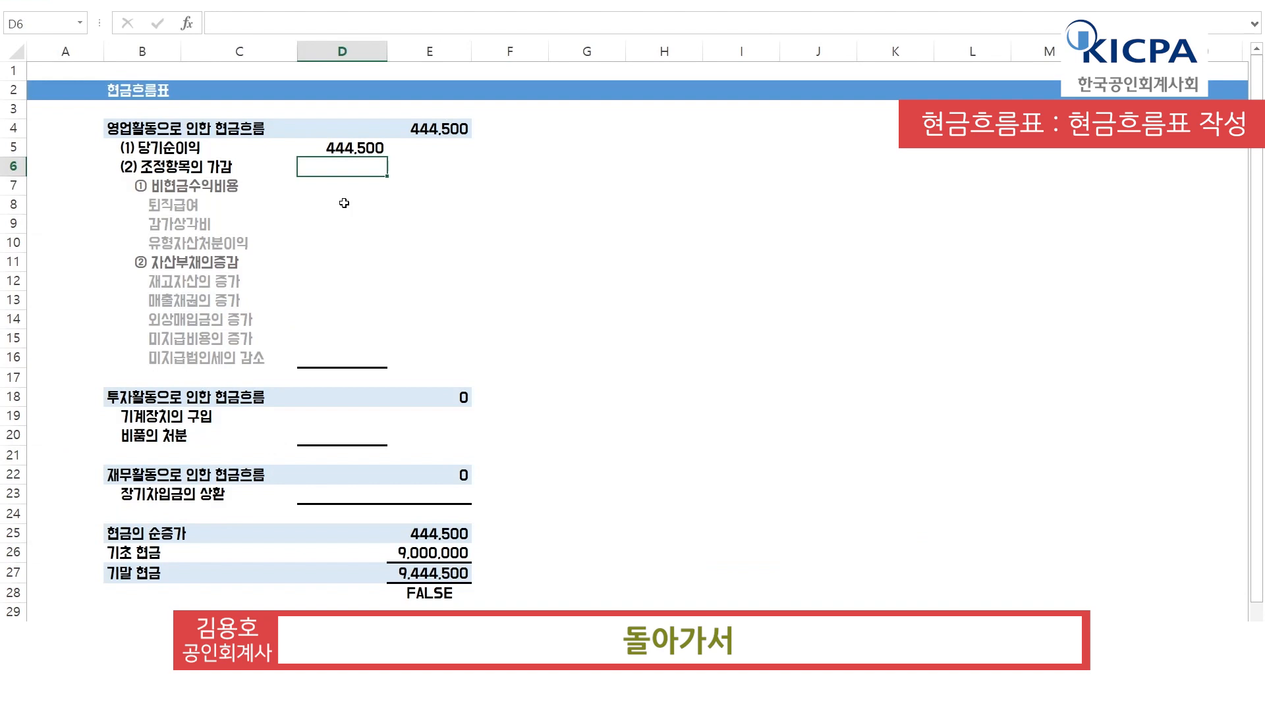
Step: Link 퇴직급여 in D8 with =Sheet4!H17 and mark that source cell yellow on Sheet4
left_click(344, 203)
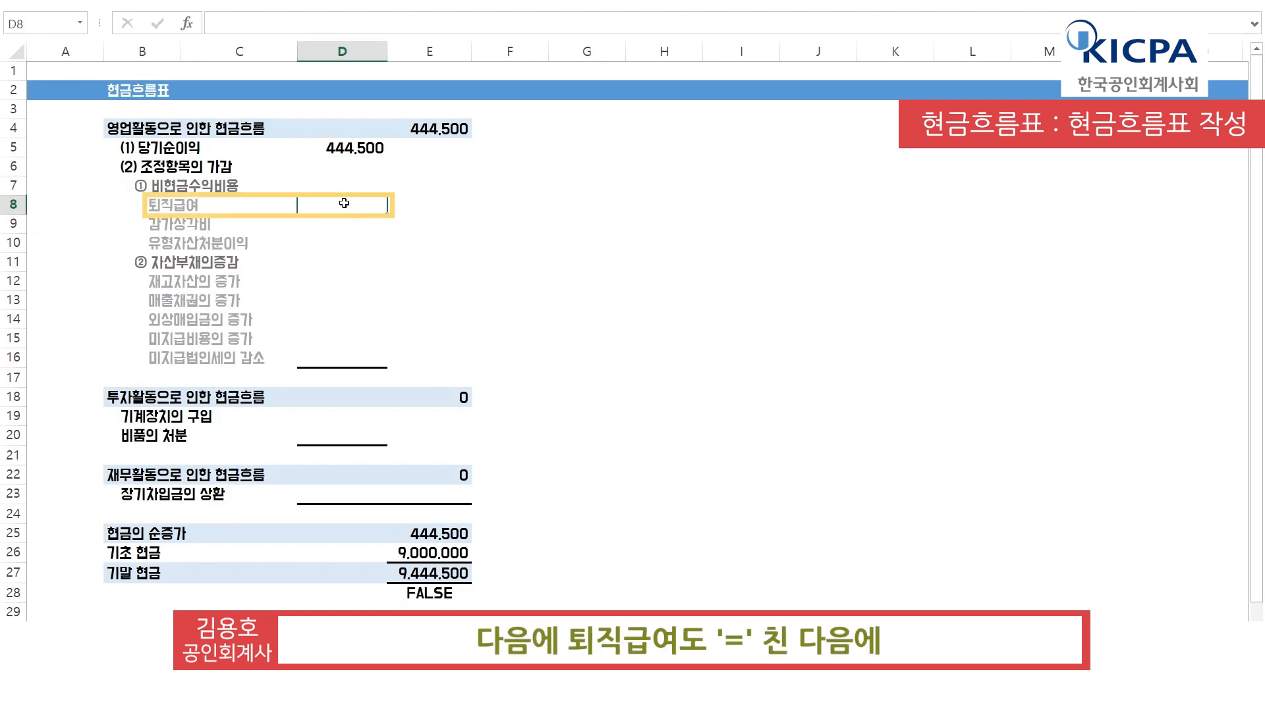
type("=")
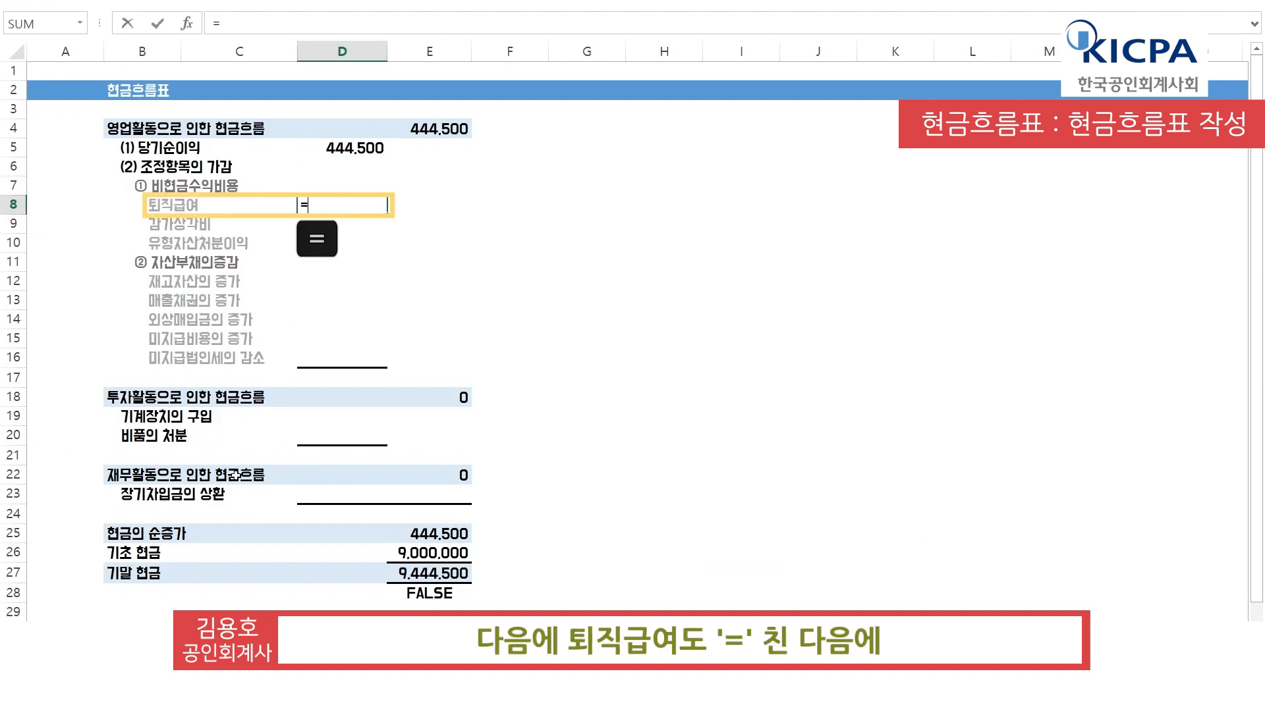
left_click(249, 642)
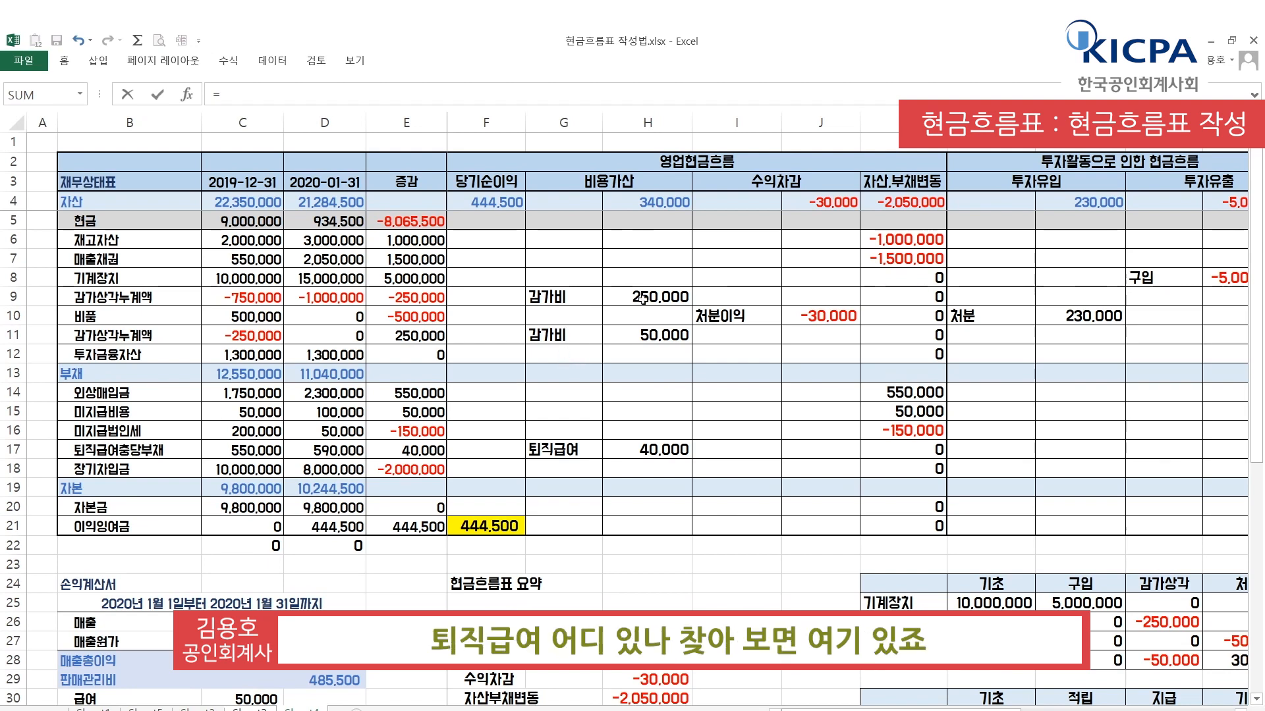
left_click(671, 450)
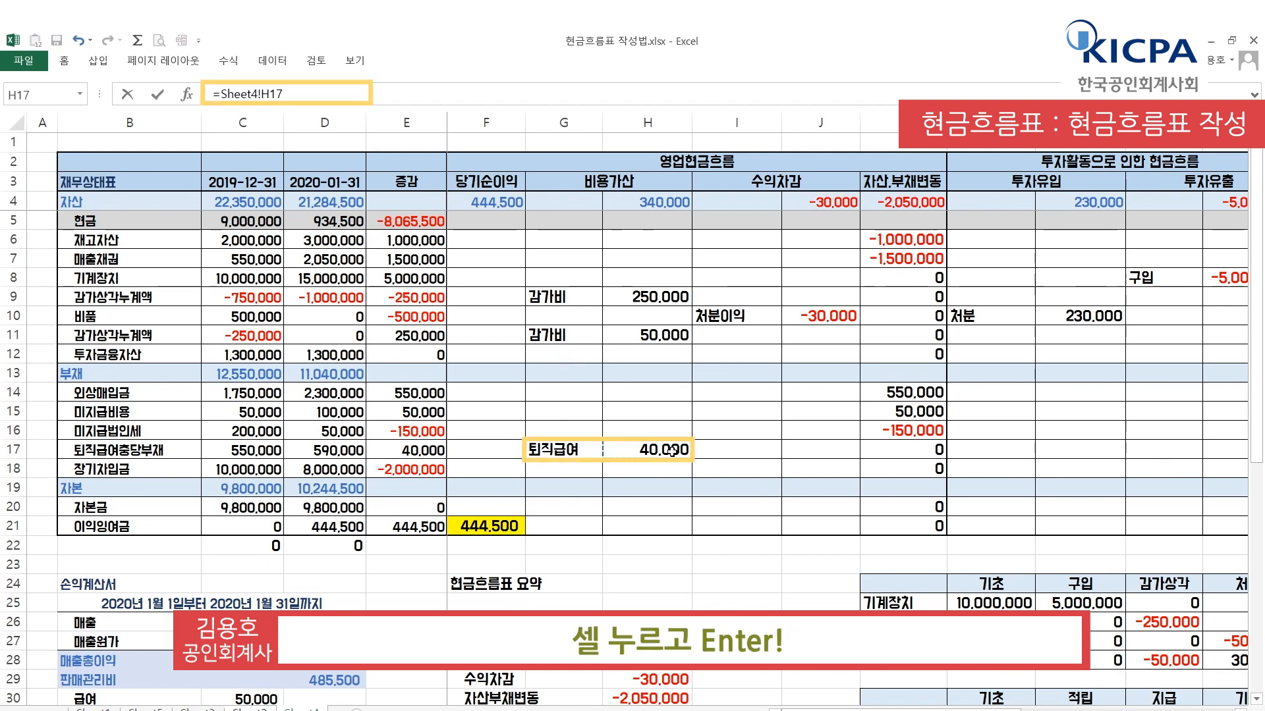
key("Return")
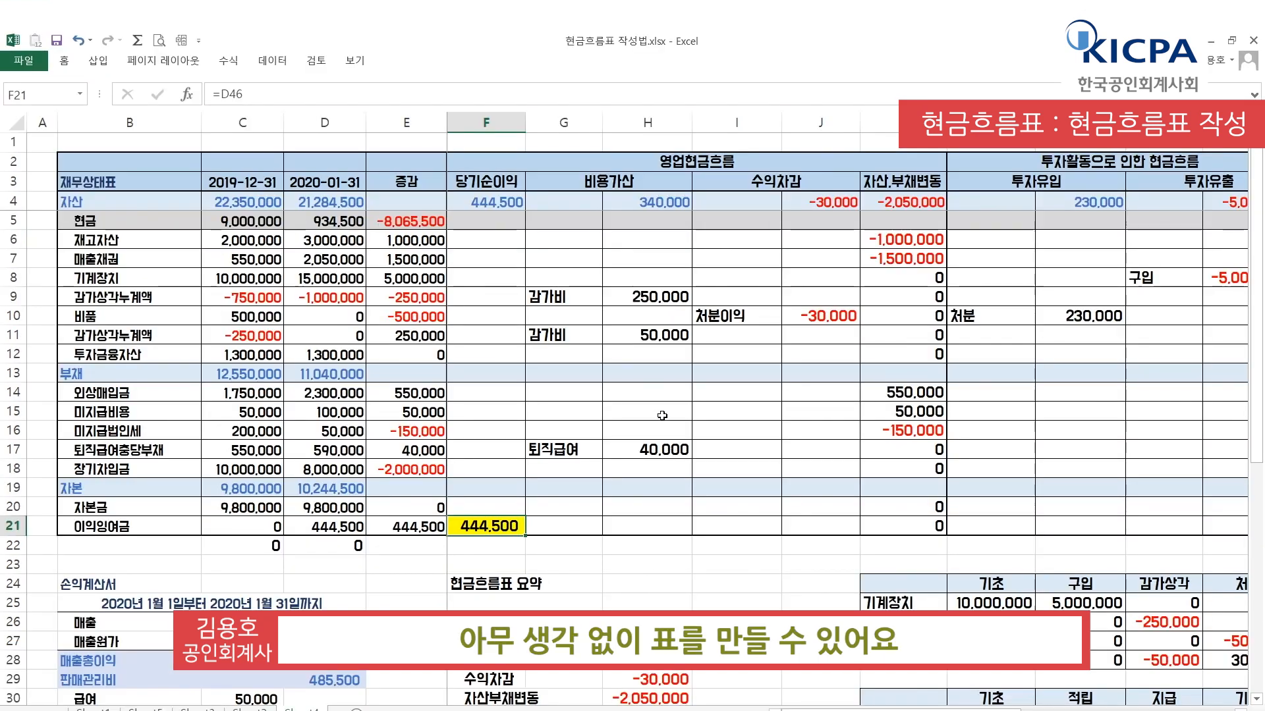
left_click(649, 450)
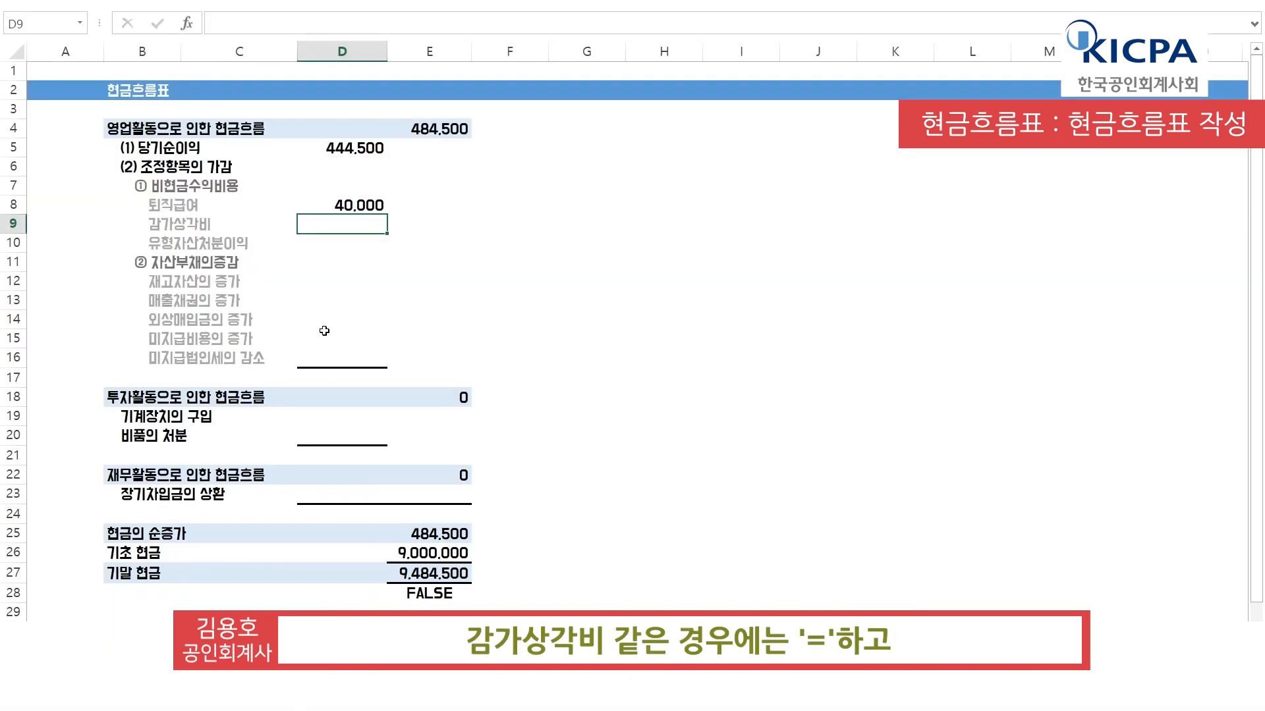
Step: Set 감가상각비 in D9 to the sum of Sheet4 cells H9 and H11, and mark both source cells yellow
type("=")
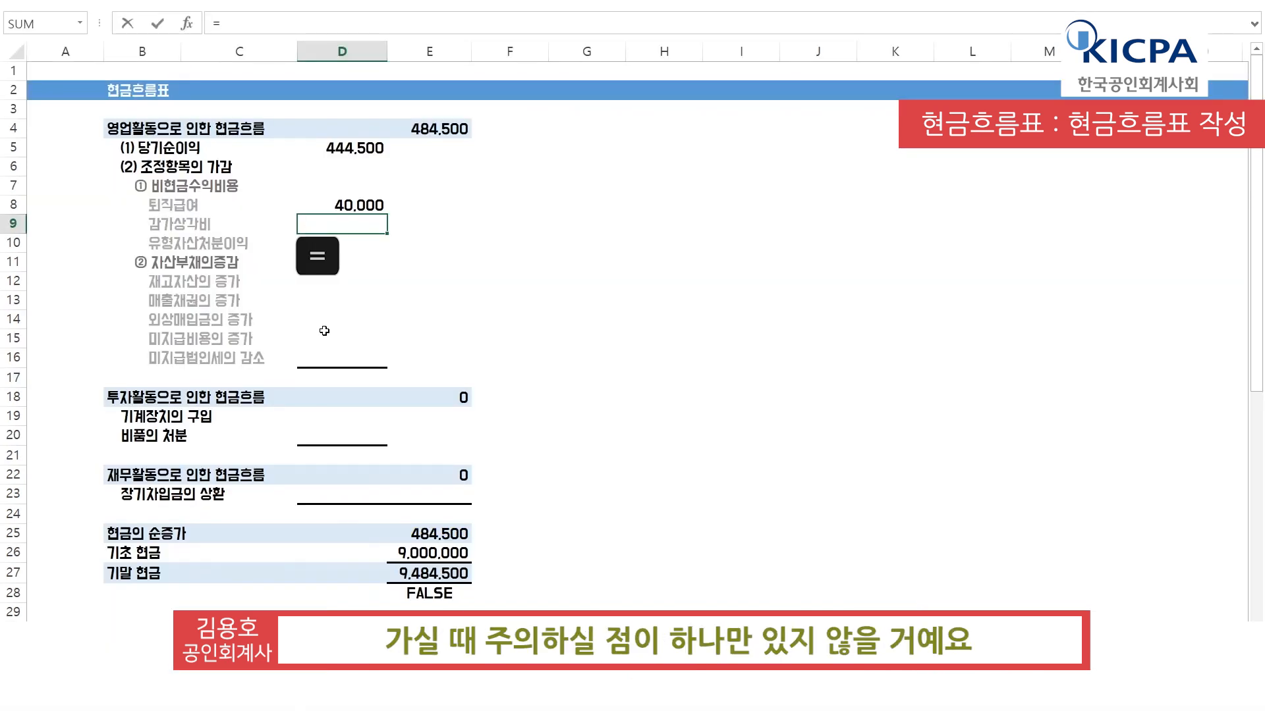
key("ctrl+Page_Up")
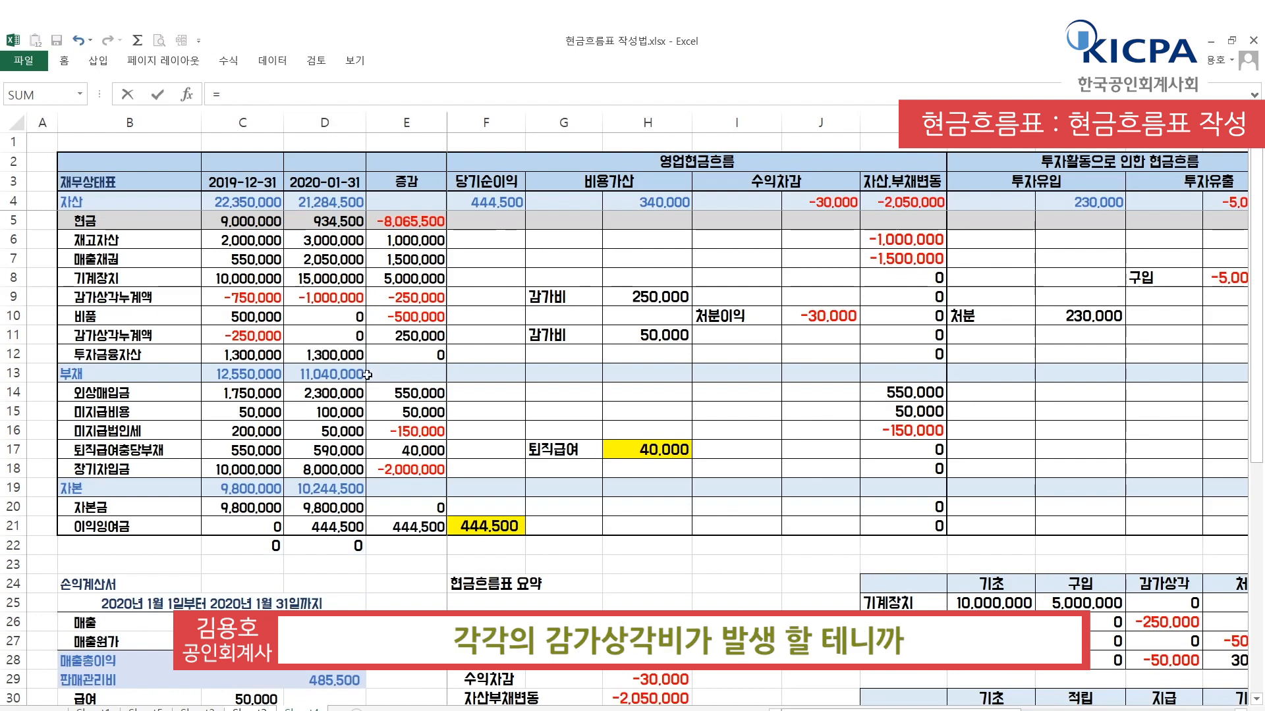
left_click(649, 292)
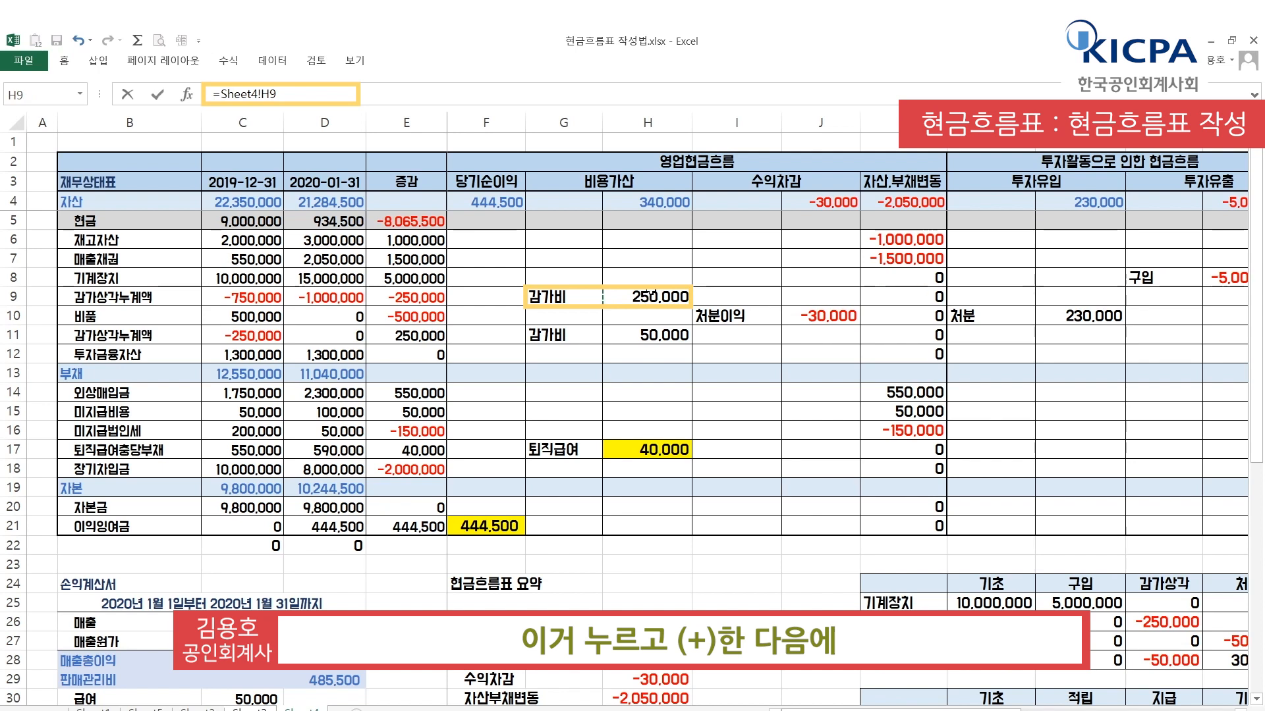
type("+")
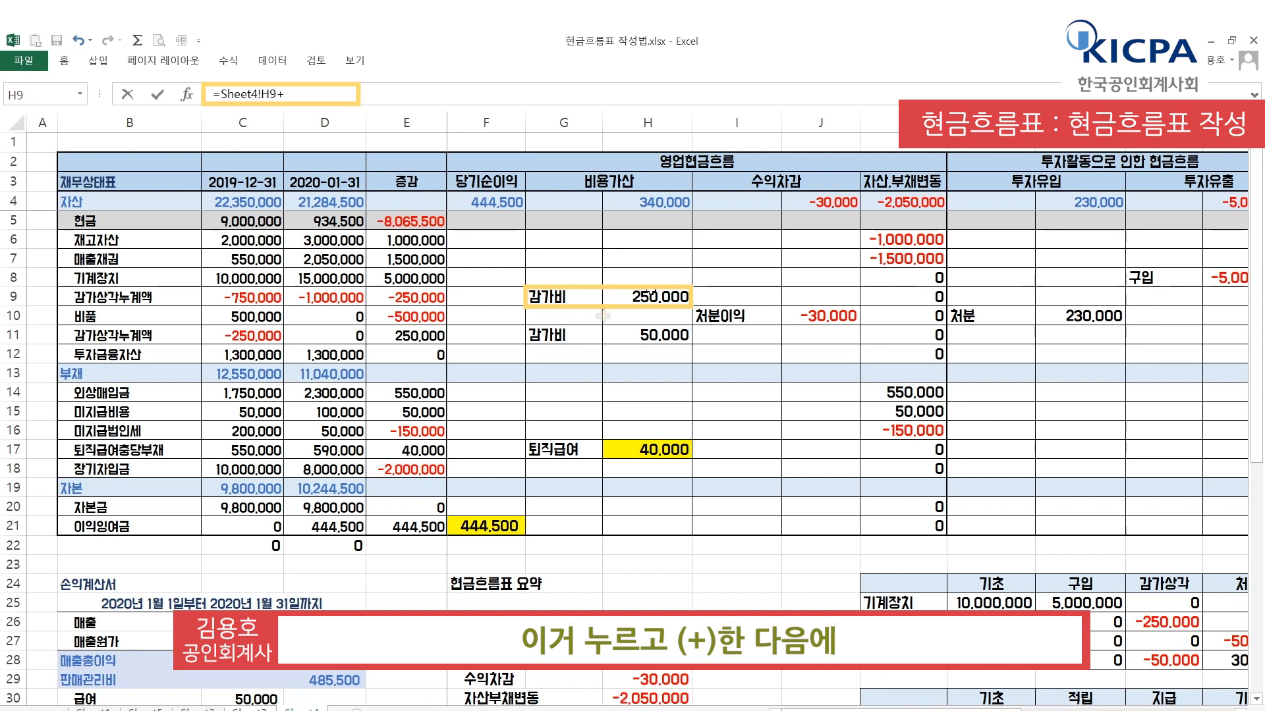
left_click(665, 331)
key("Return")
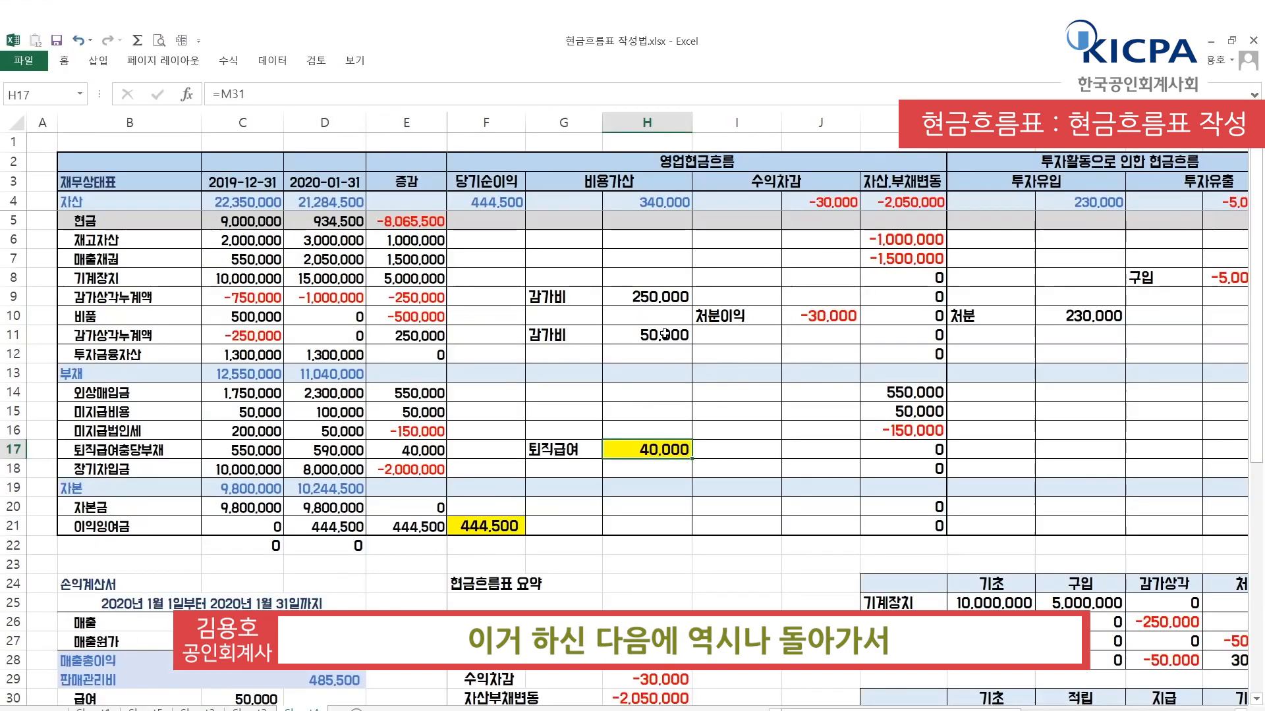
left_click(672, 296)
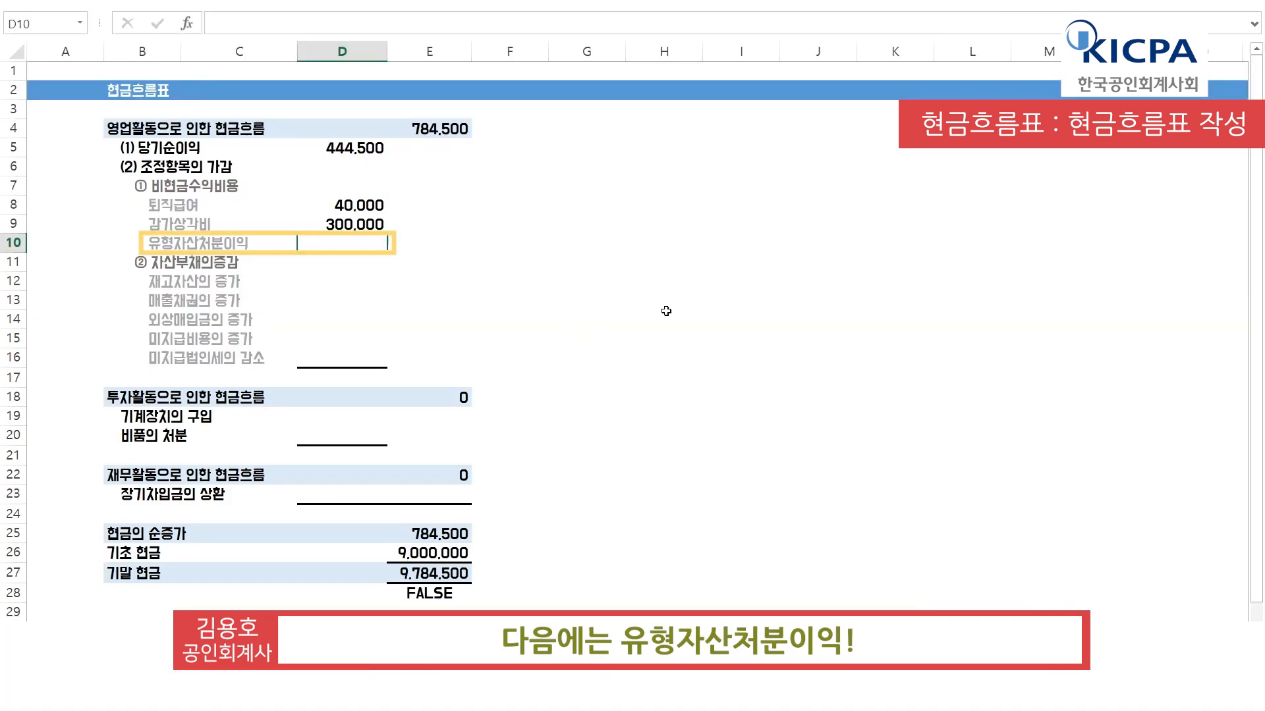
Step: Link 유형자산처분이익 in D10 with =Sheet4!J10 and mark that source cell yellow on Sheet4
type("=")
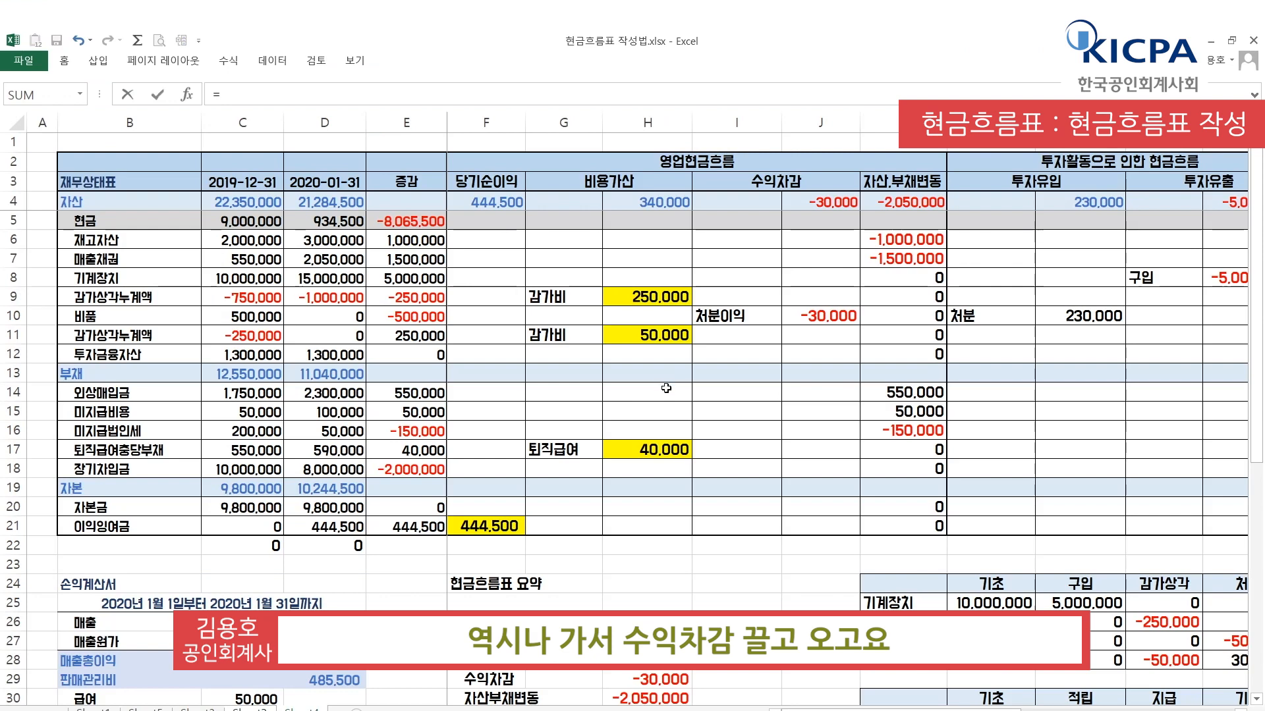
left_click(827, 323)
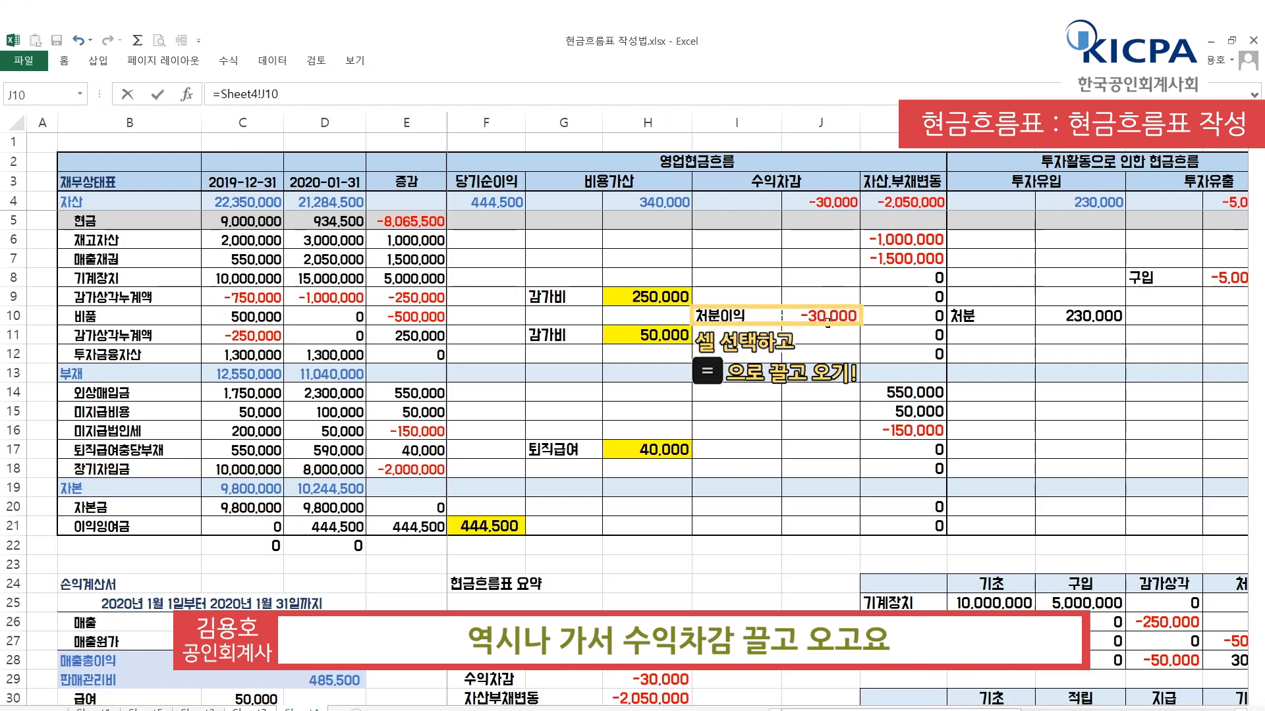
key("Return")
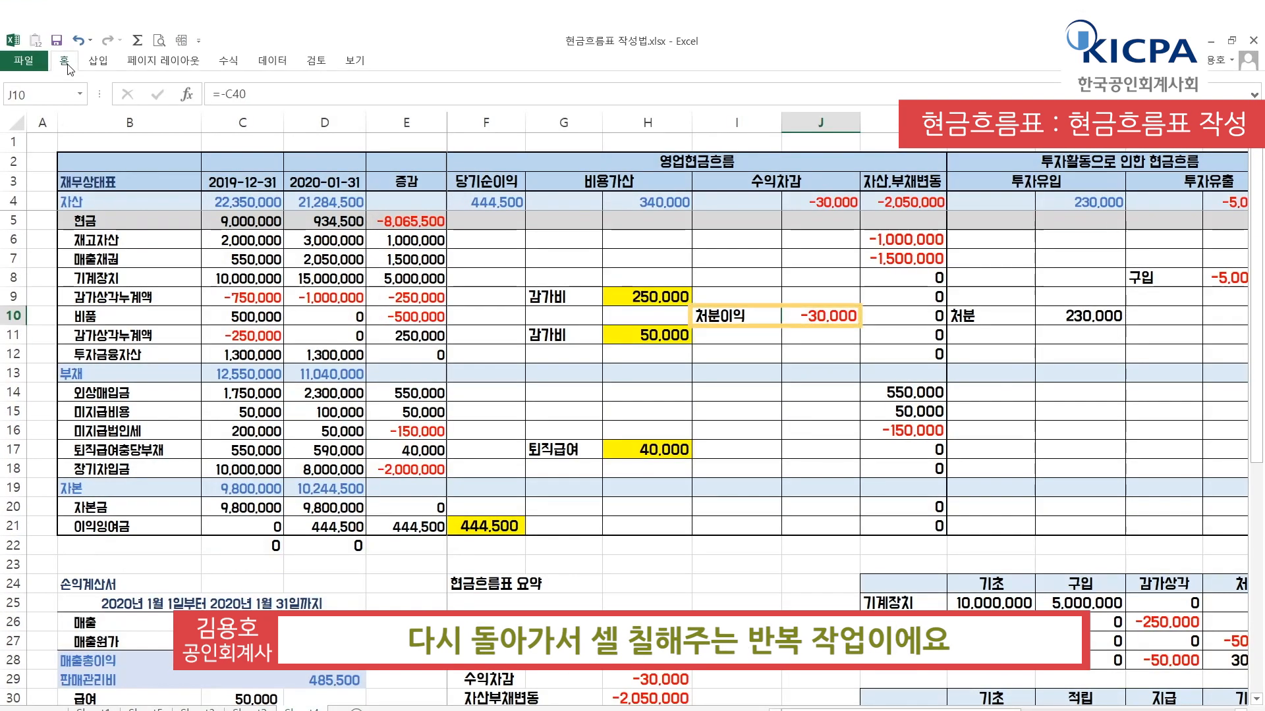
left_click(65, 60)
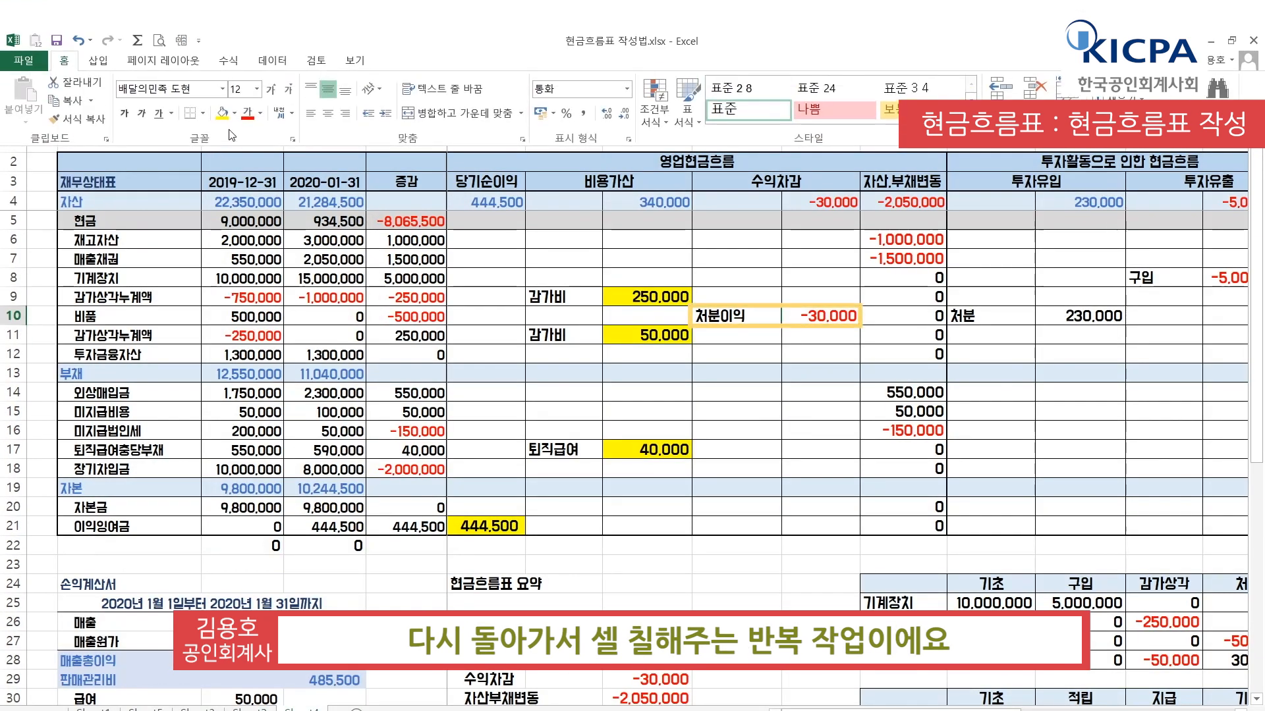
left_click(224, 111)
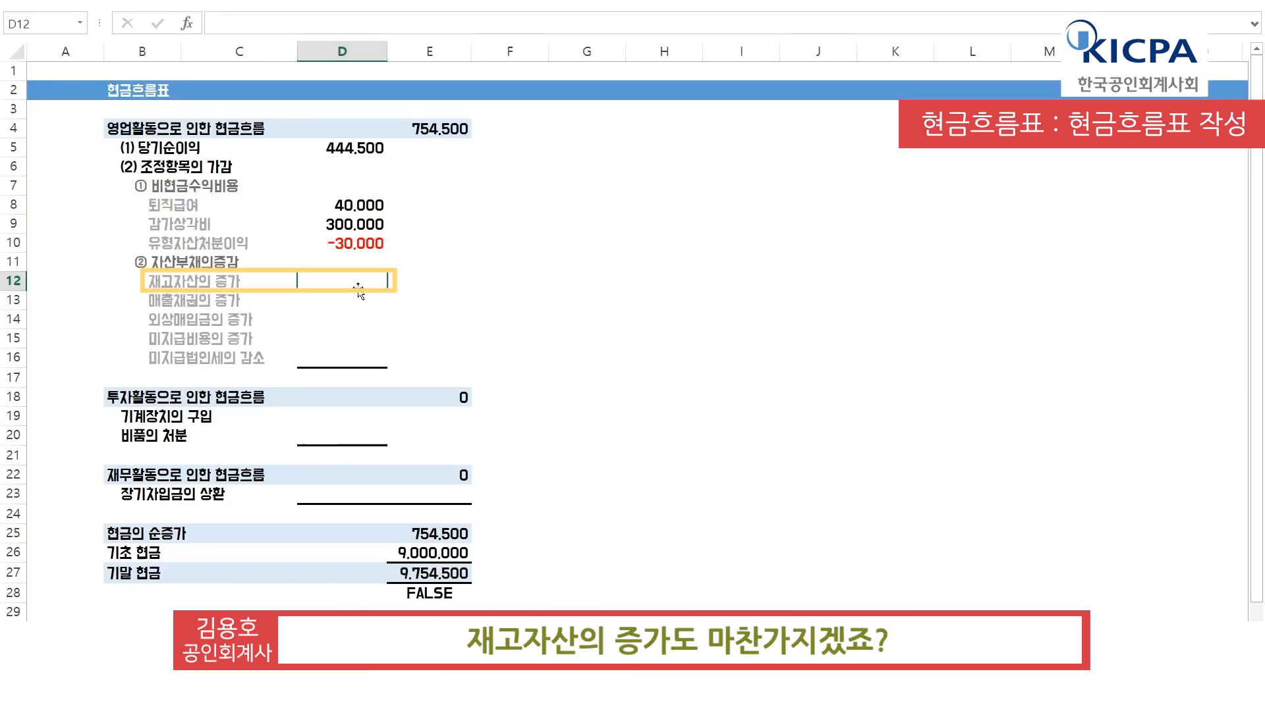
Step: Link 재고자산의 증가 in D12 with =Sheet4!K6 and mark that source cell yellow on Sheet4
type("=")
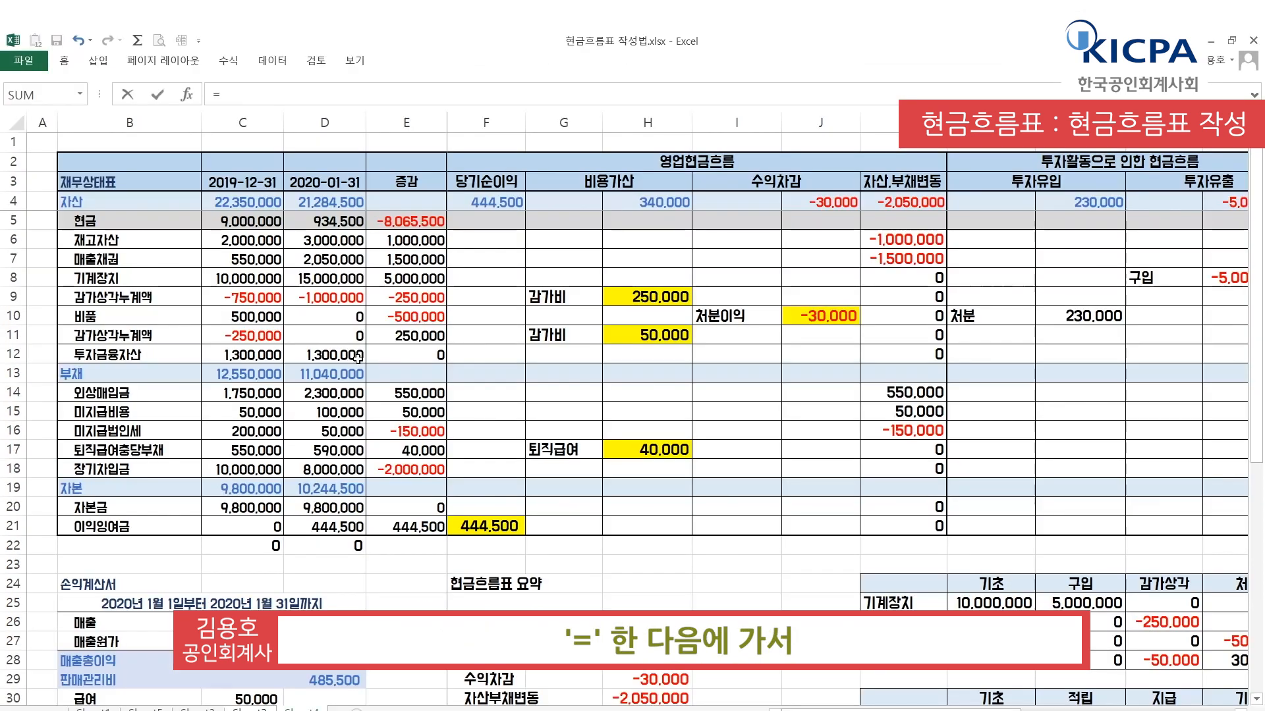
left_click(890, 241)
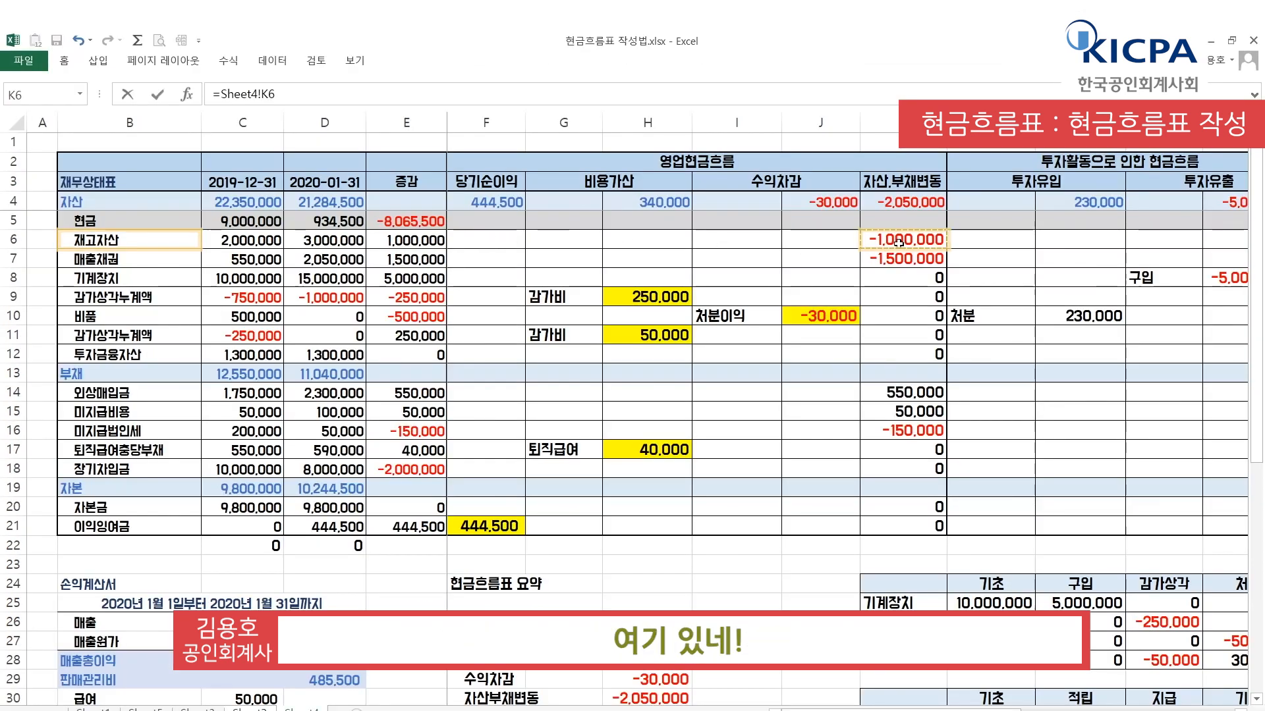
key("Return")
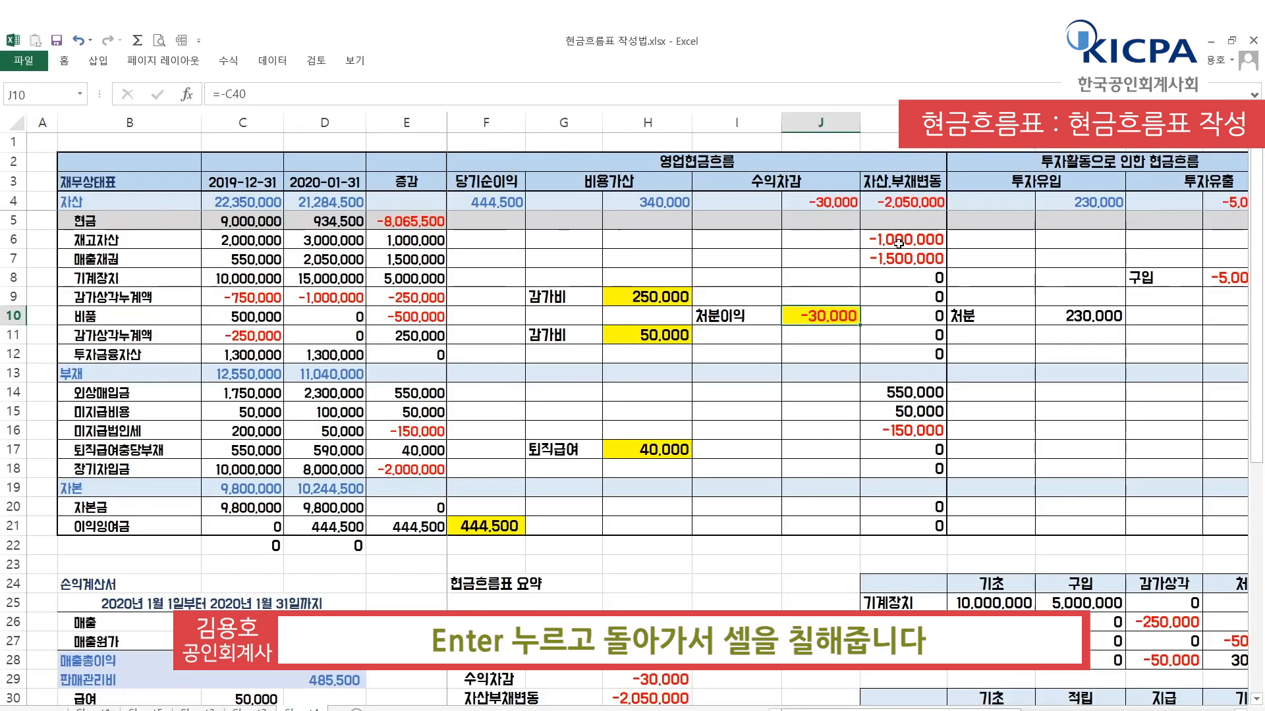
left_click(64, 61)
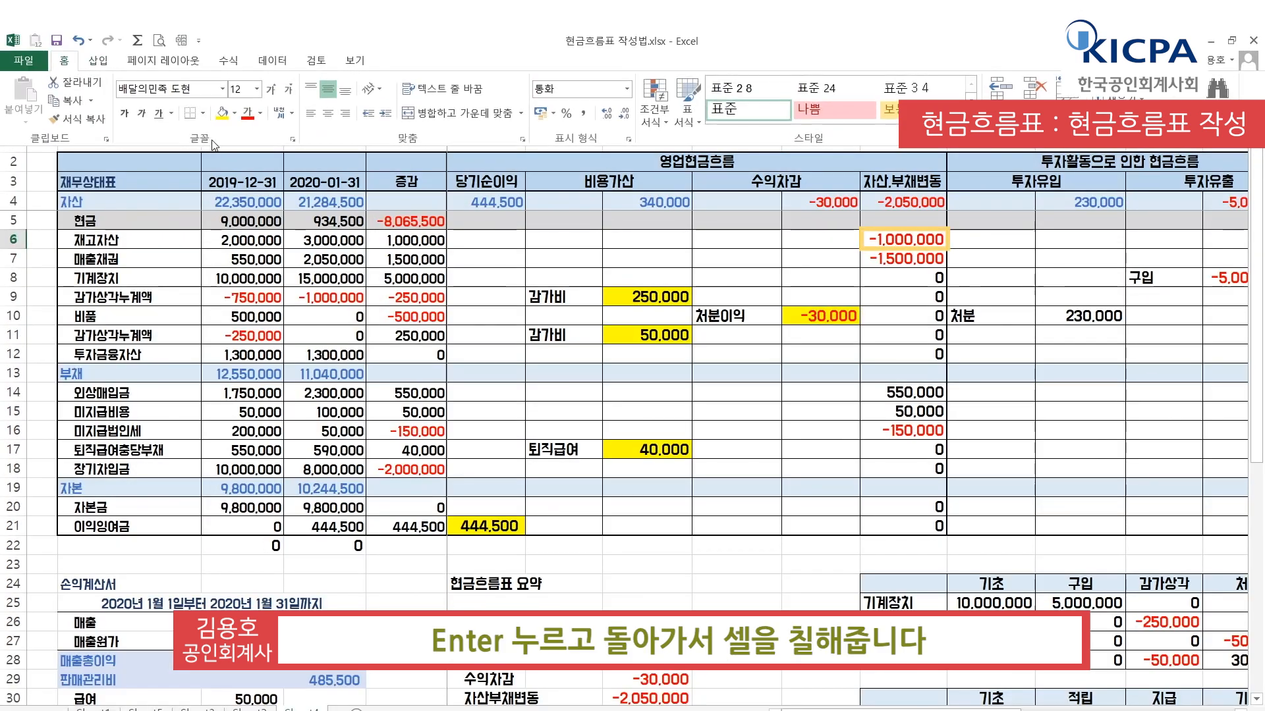
left_click(223, 116)
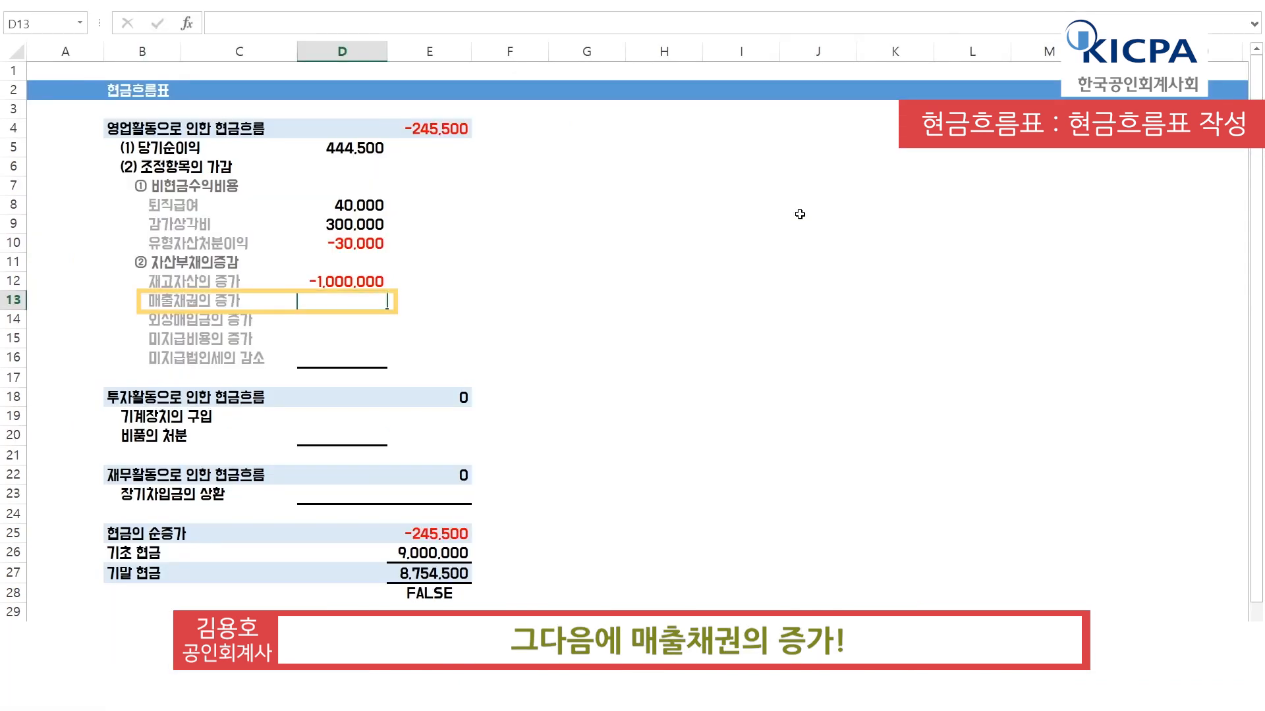
Step: Link 매출채권의 증가 in D13 with =Sheet4!K7 and mark that source cell yellow on Sheet4
type("=")
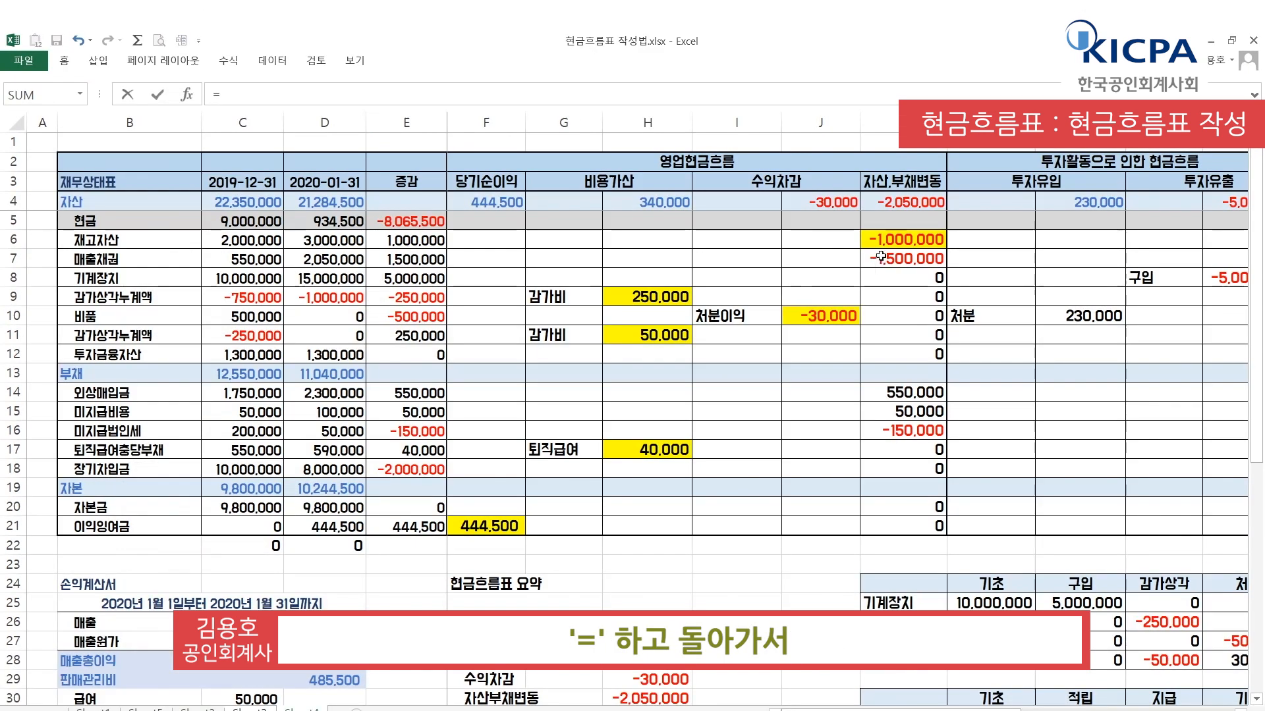
left_click(881, 257)
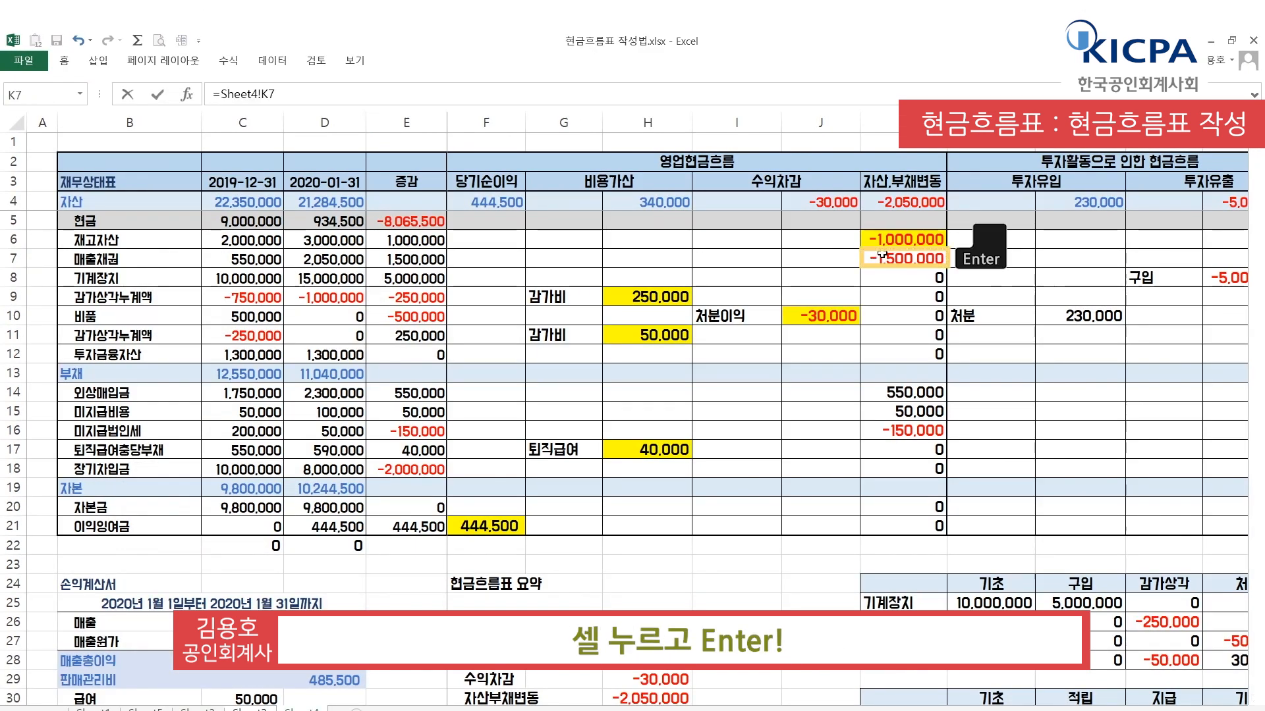
key("Return")
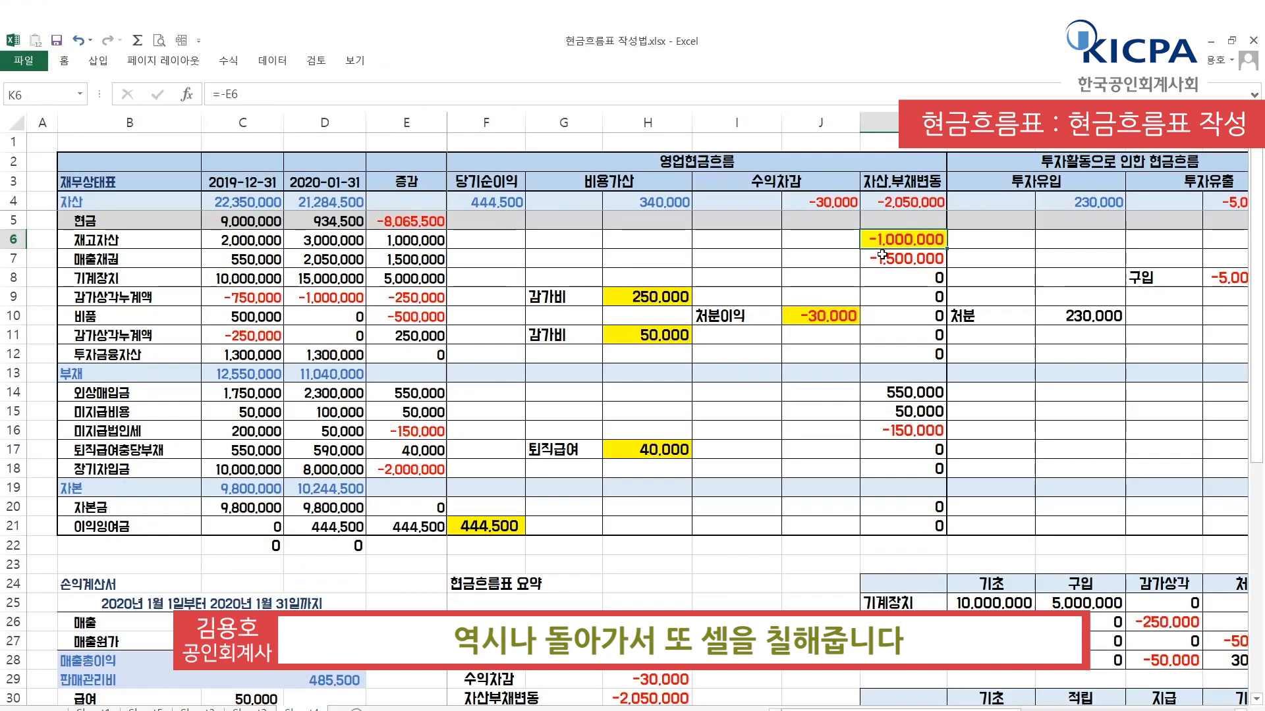
left_click(882, 257)
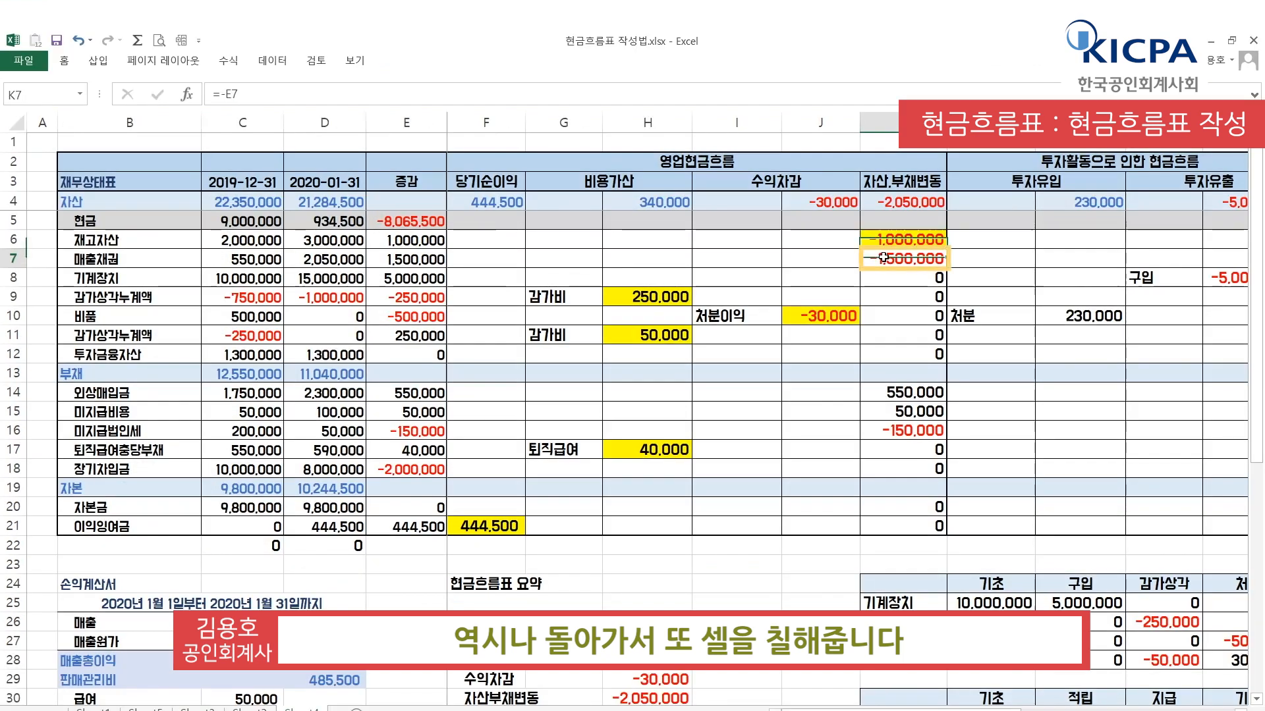
left_click(64, 59)
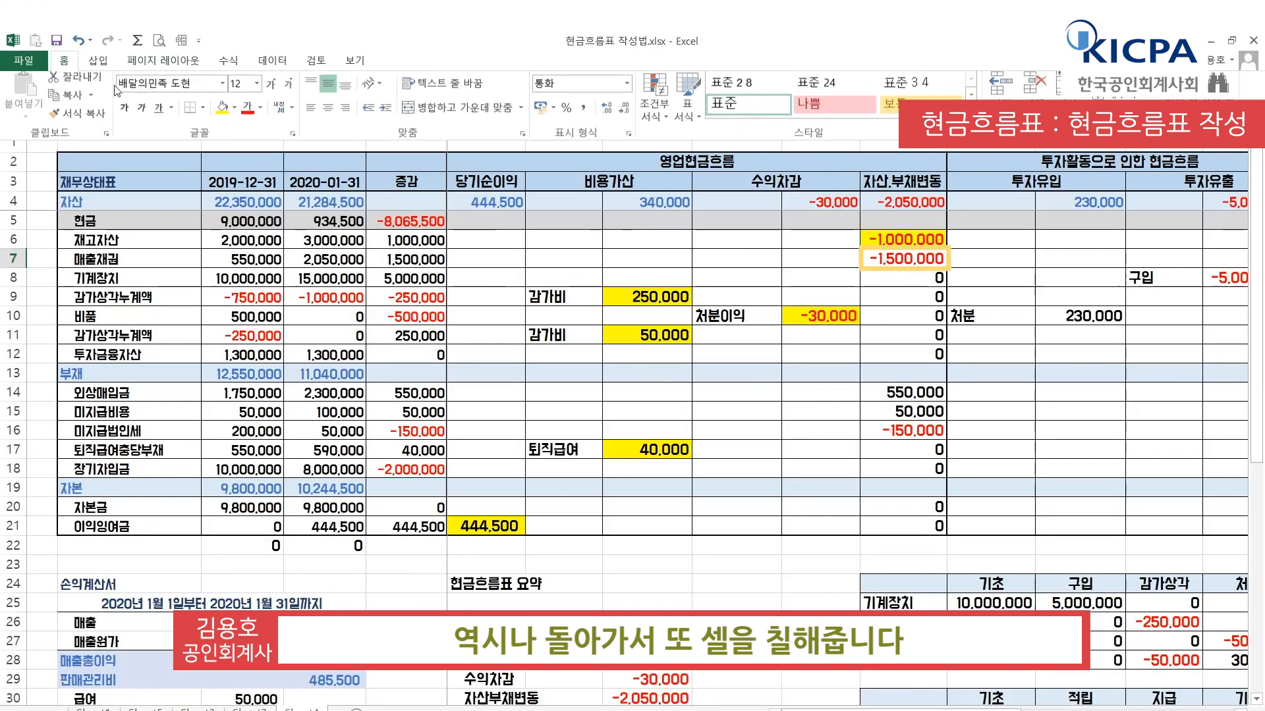
left_click(197, 112)
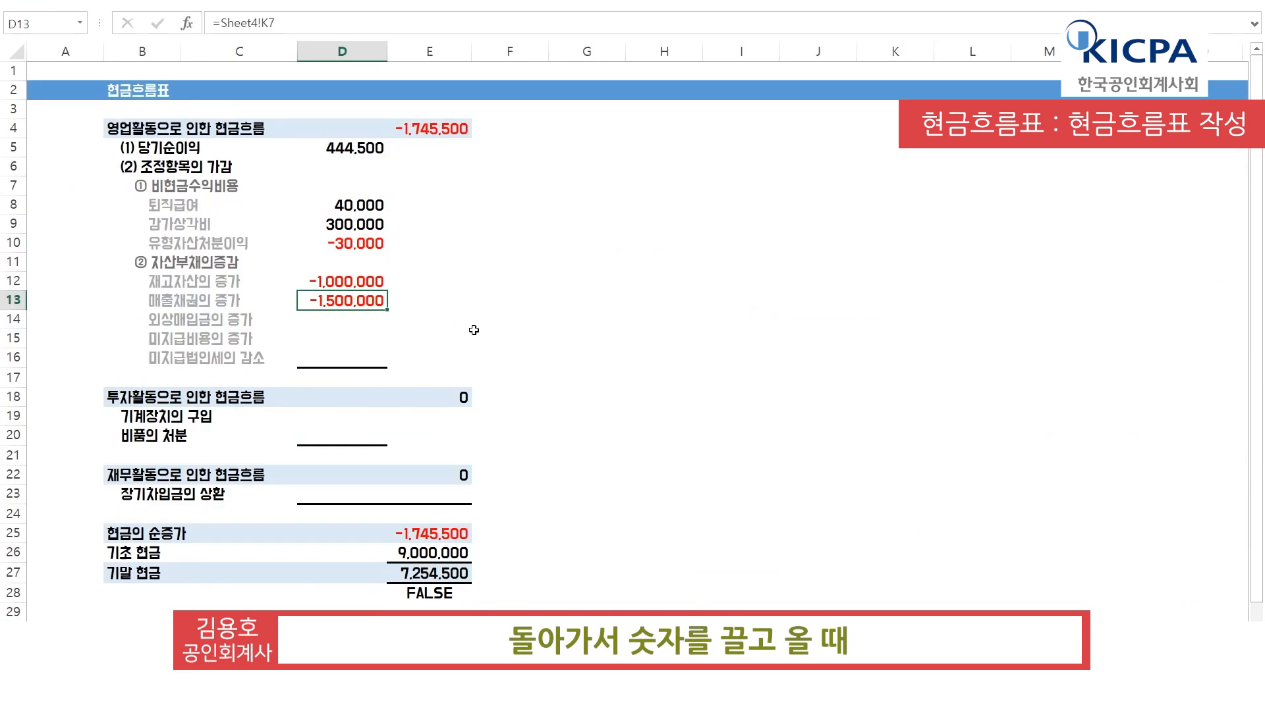
Step: Link 외상매입금의 증가 in D14 with =Sheet4!K14
left_click(373, 322)
type("=")
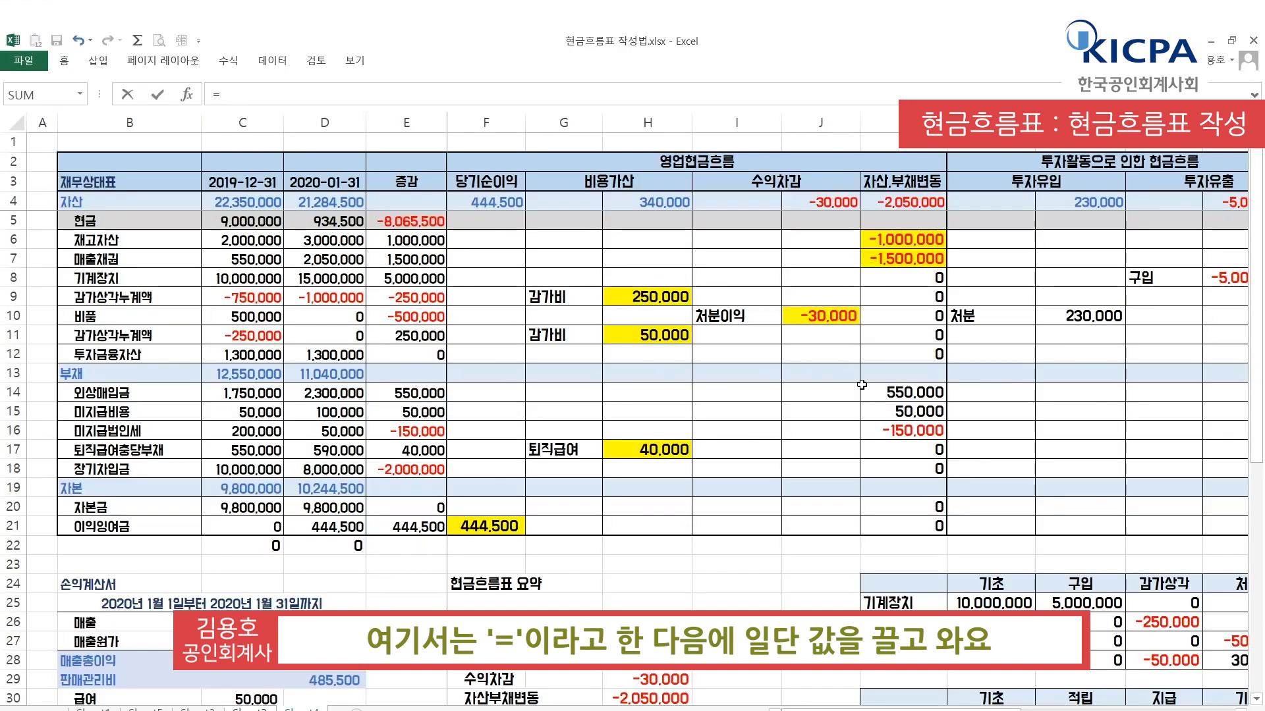
left_click(872, 391)
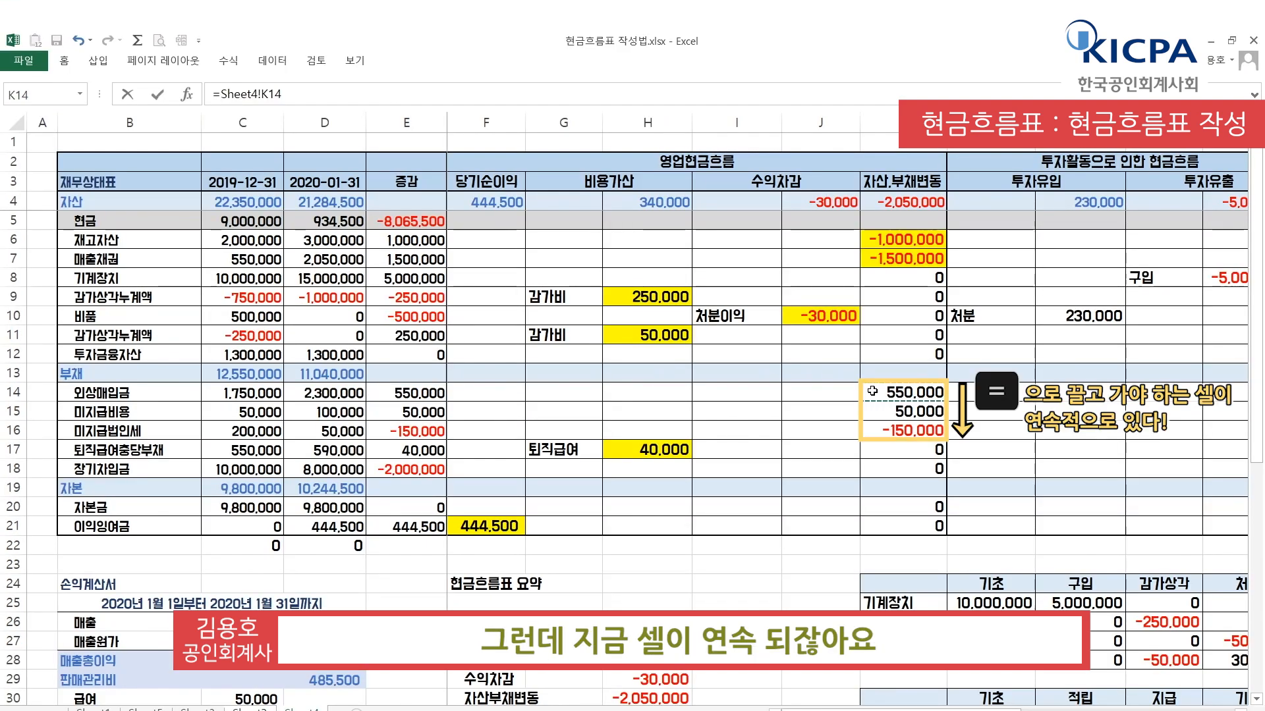
key("Return")
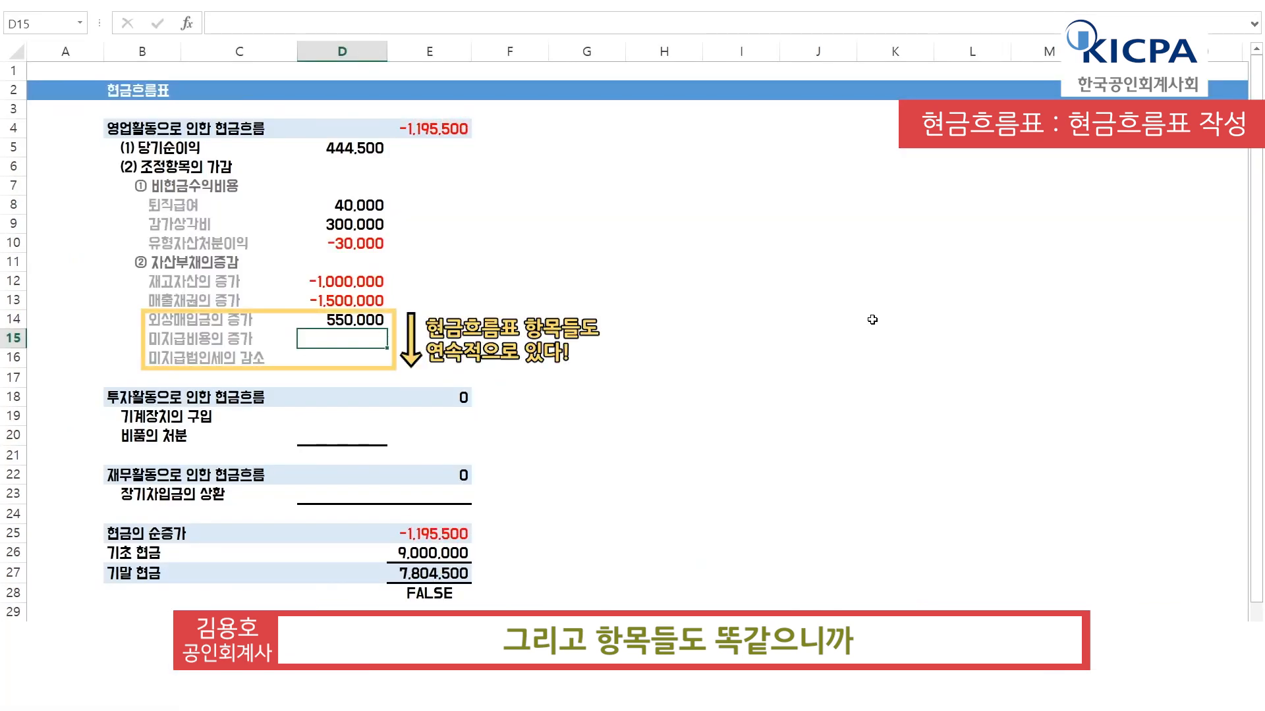
Step: Copy the D14 link to 미지급비용의 증가 and 미지급법인세의 감소 in D15:D16, pasting formulas (수식) only
key("Up")
key("ctrl+c")
key("Down")
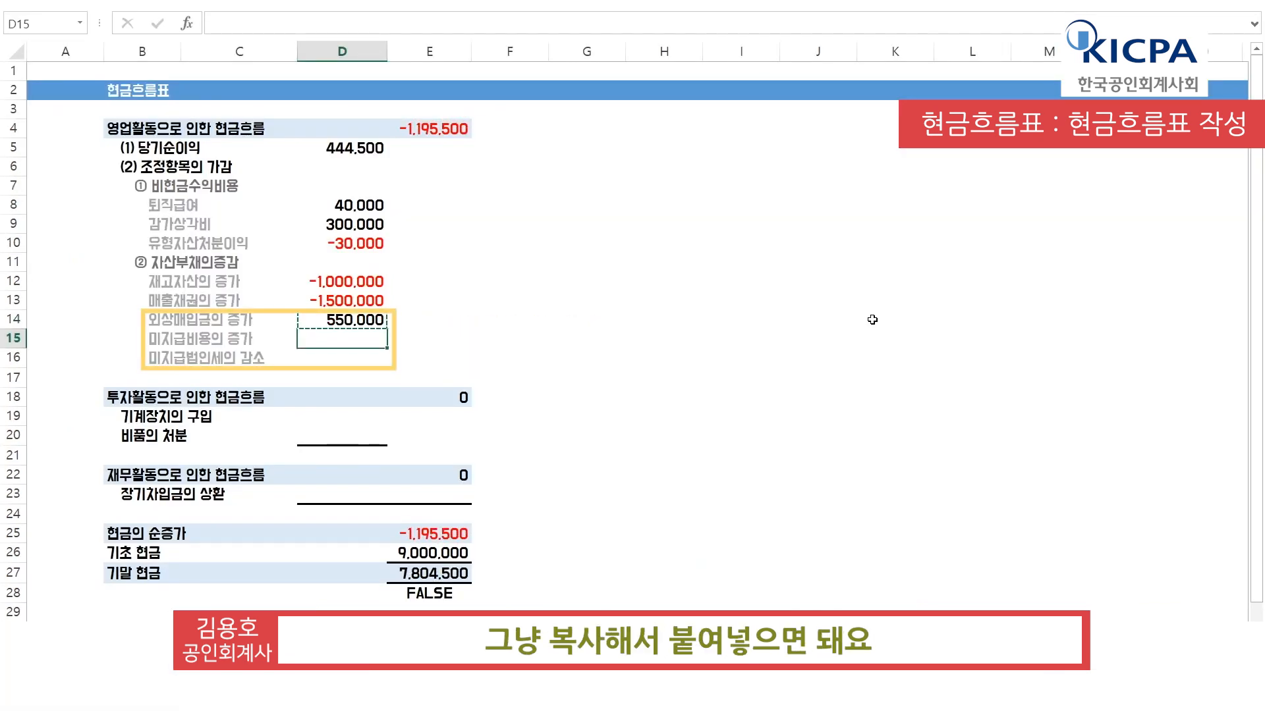
key("shift+Down")
key("alt")
key("e")
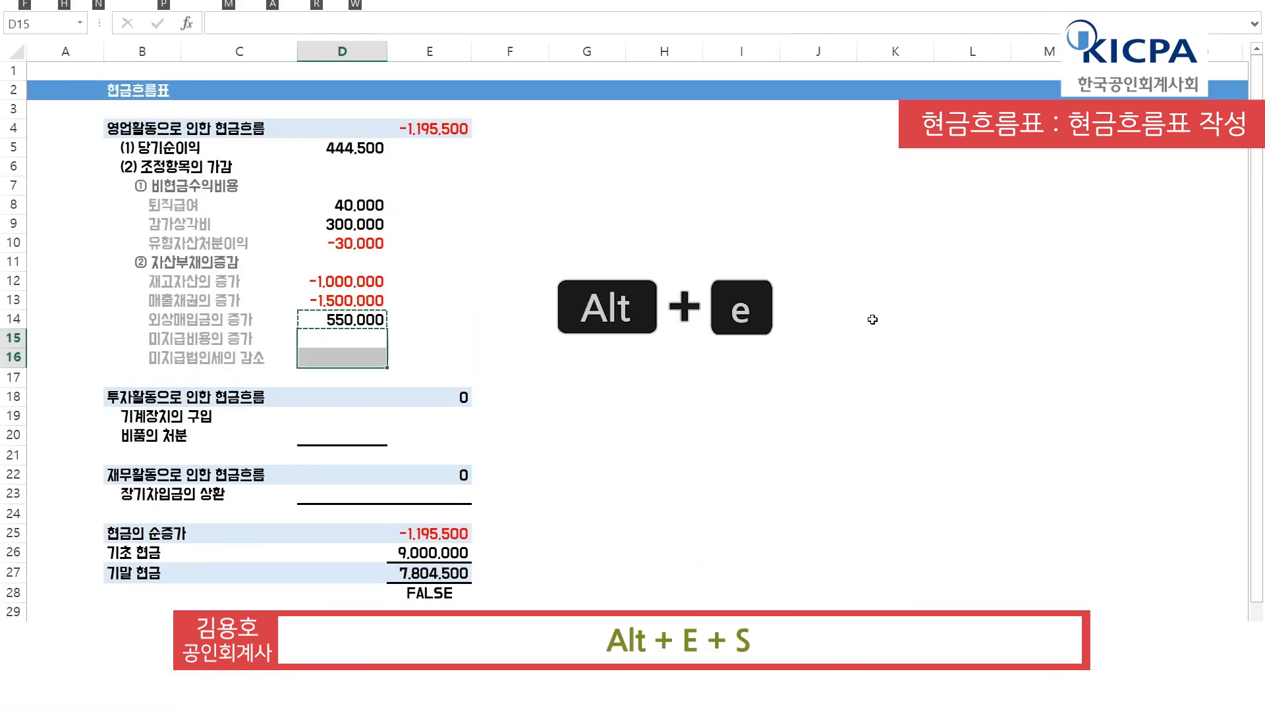
key("s")
key("f")
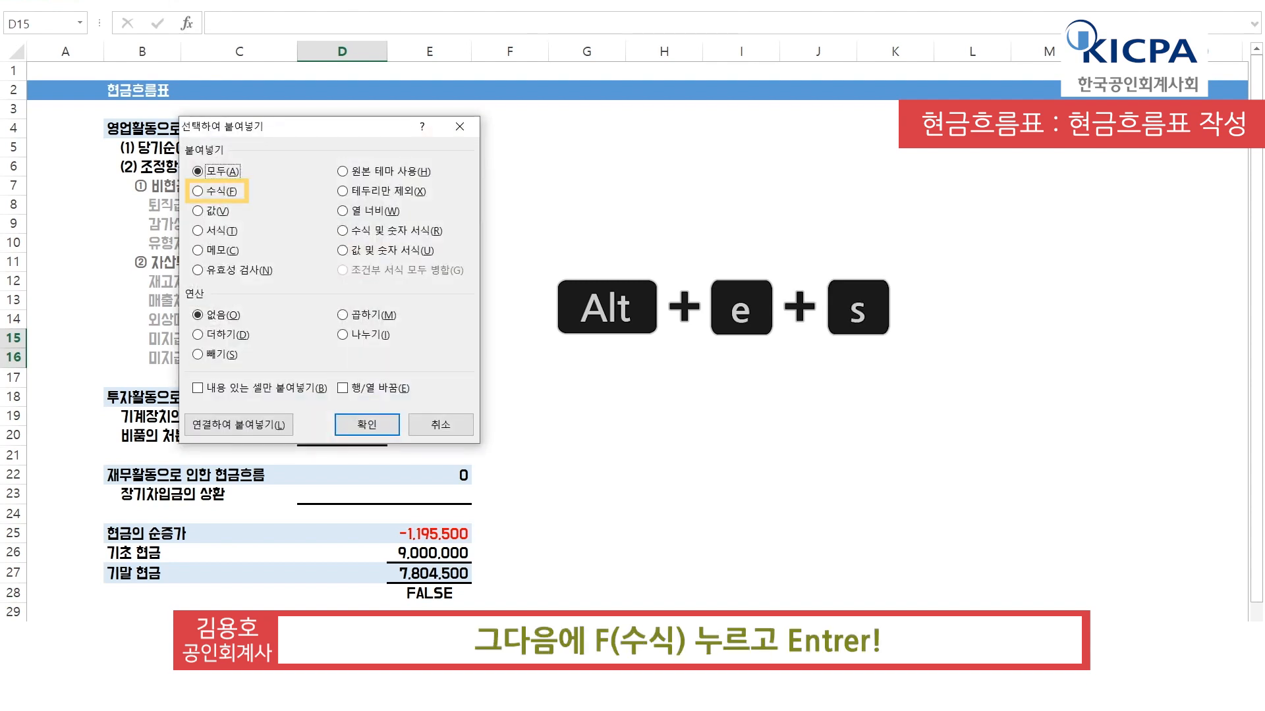
key("Return")
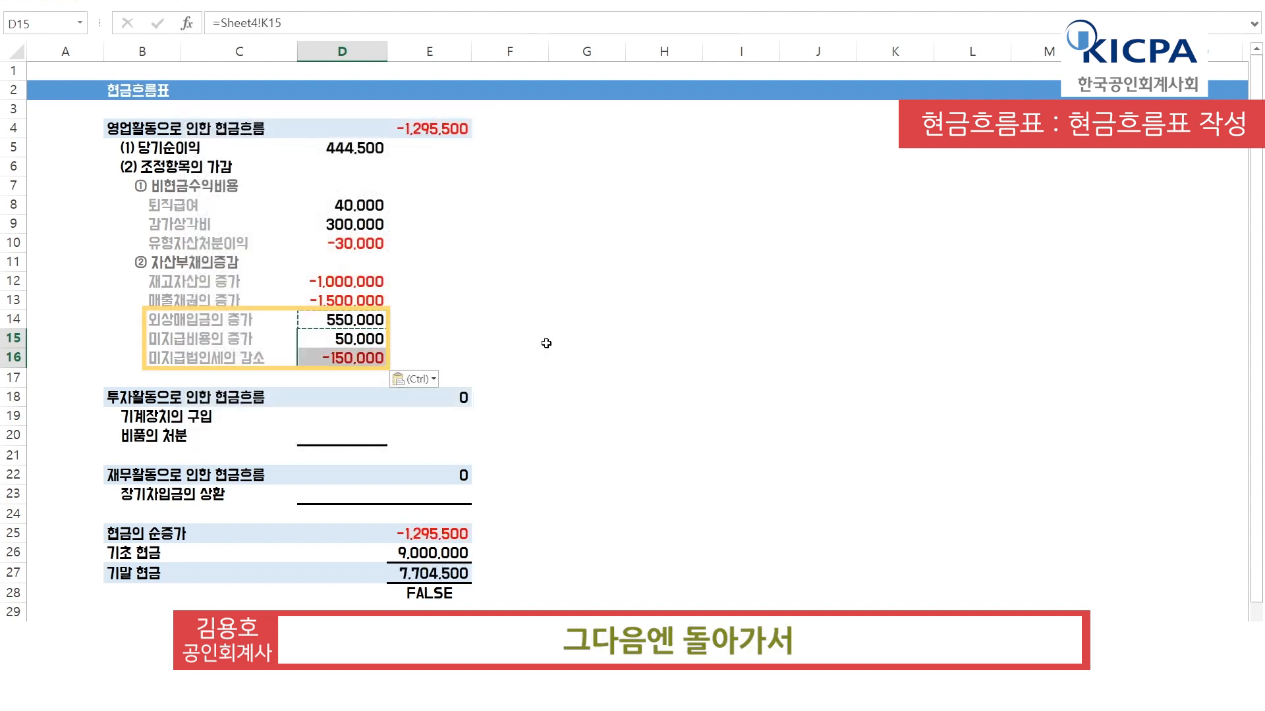
Step: Mark the three transferred source cells K14:K16 yellow on Sheet4
key("ctrl+Page_Down")
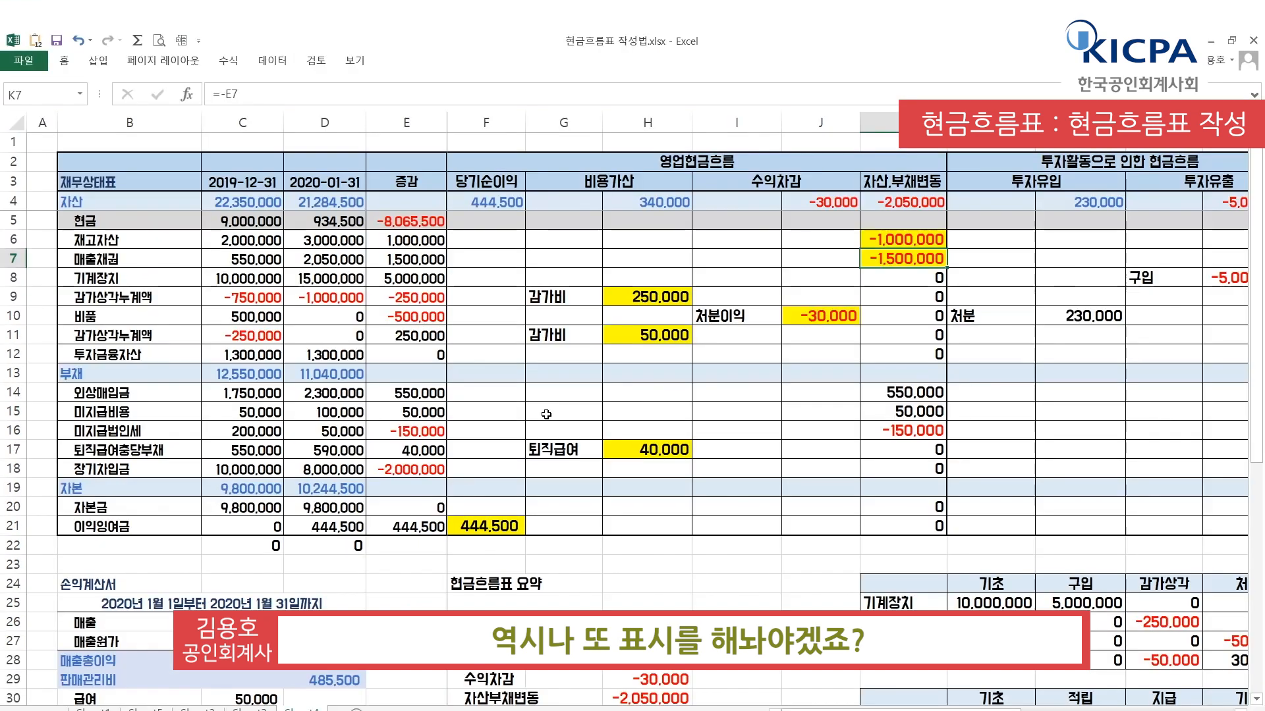
left_click_drag(930, 395, 929, 426)
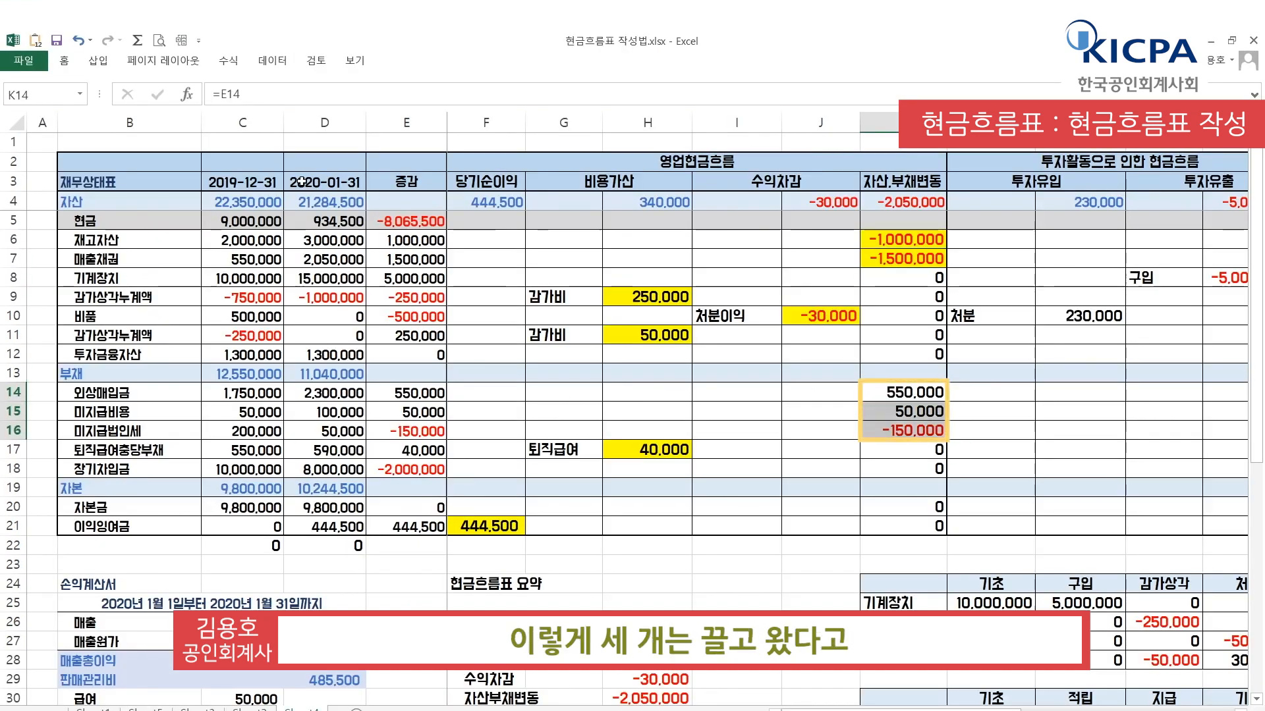
left_click(64, 61)
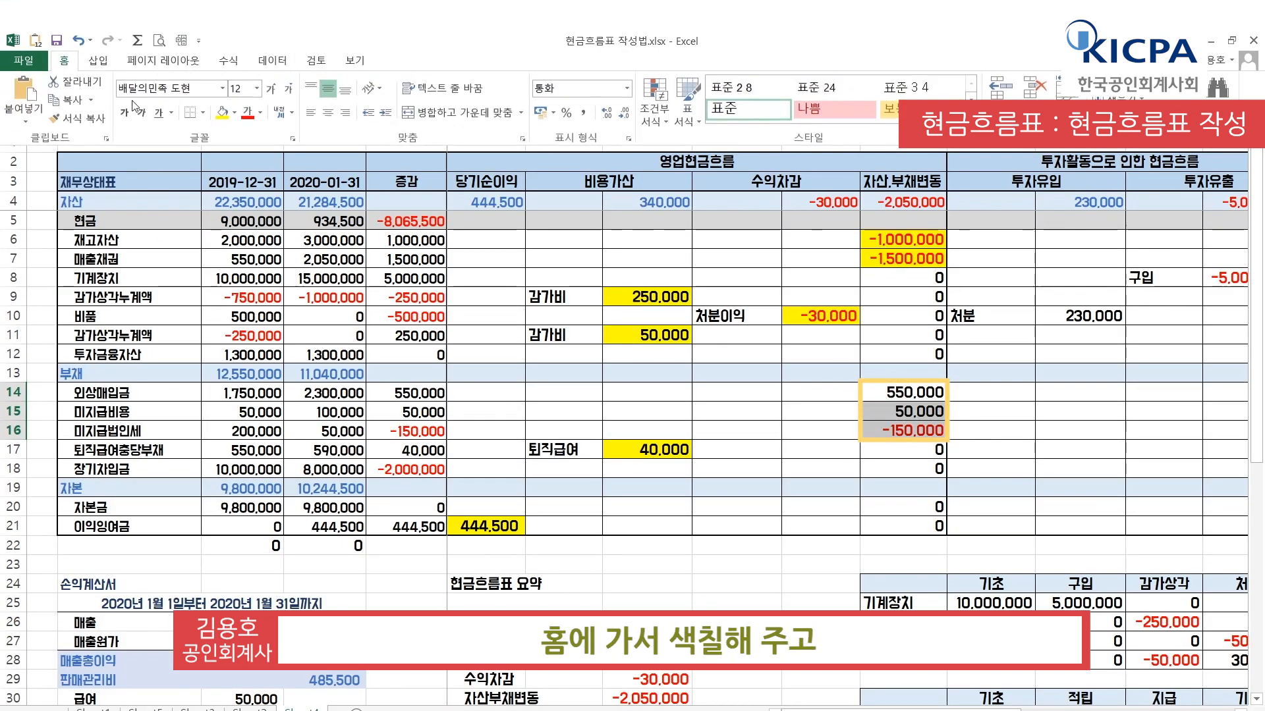
left_click(222, 112)
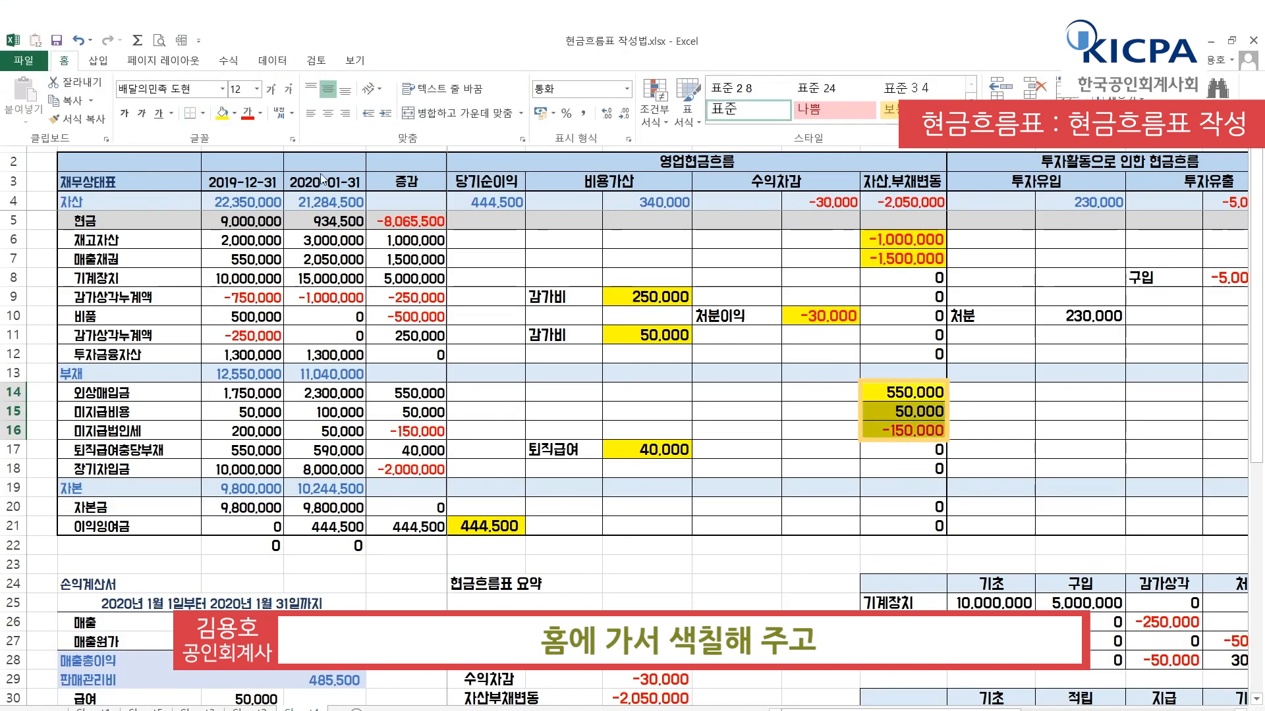
left_click(821, 420)
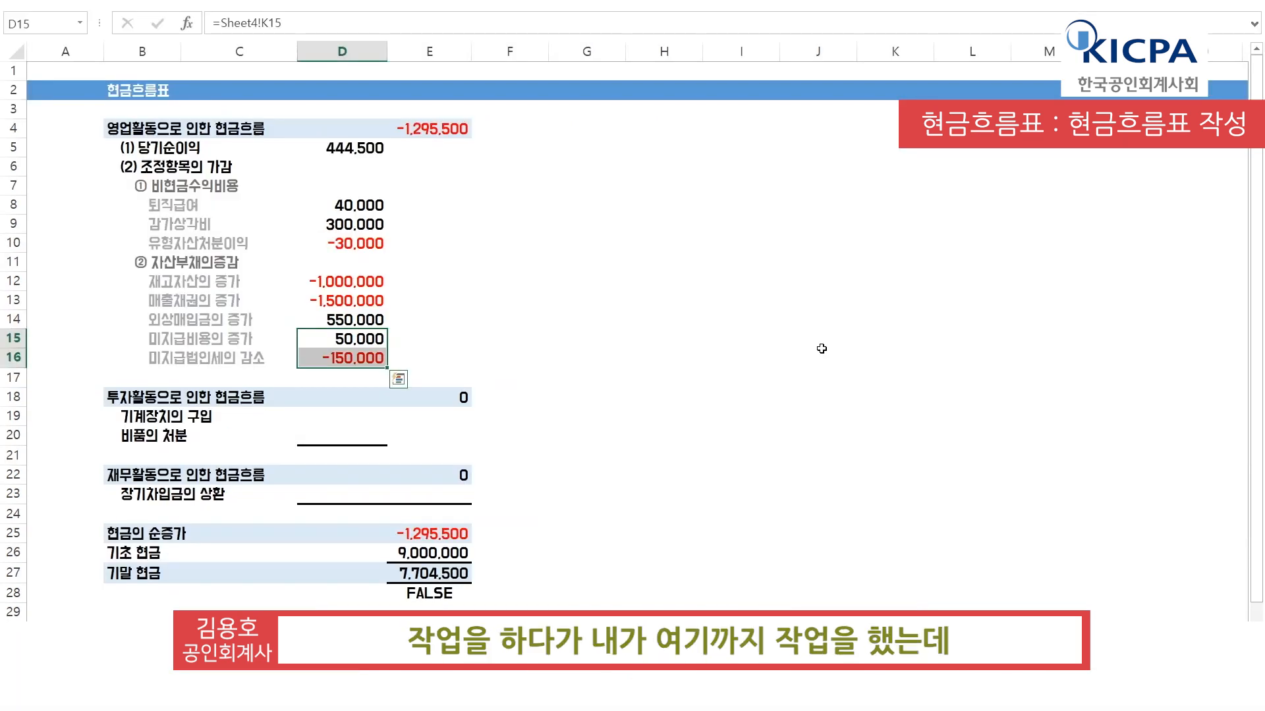
Step: Compare the operating cash flow total in E4 with the 현금흐름표 요약 on Sheet4
left_click(688, 351)
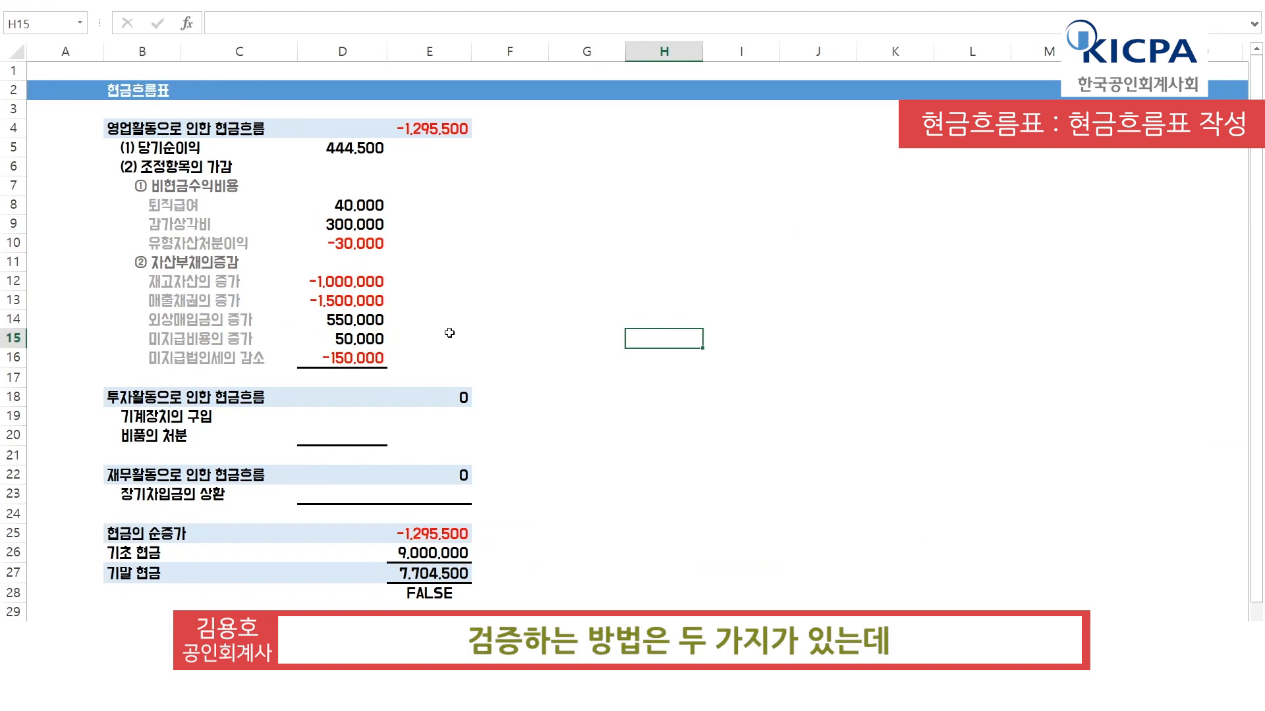
left_click(411, 128)
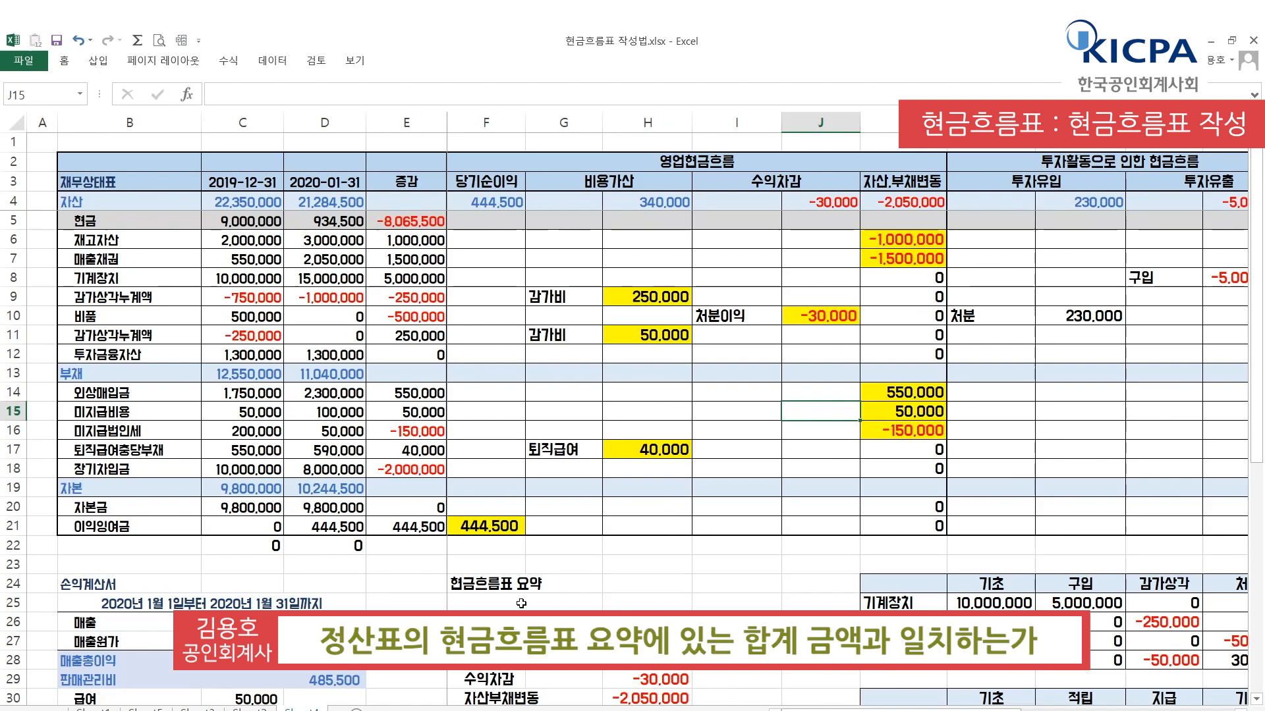
scroll(571, 564, "down", 3)
scroll(571, 564, "down", 2)
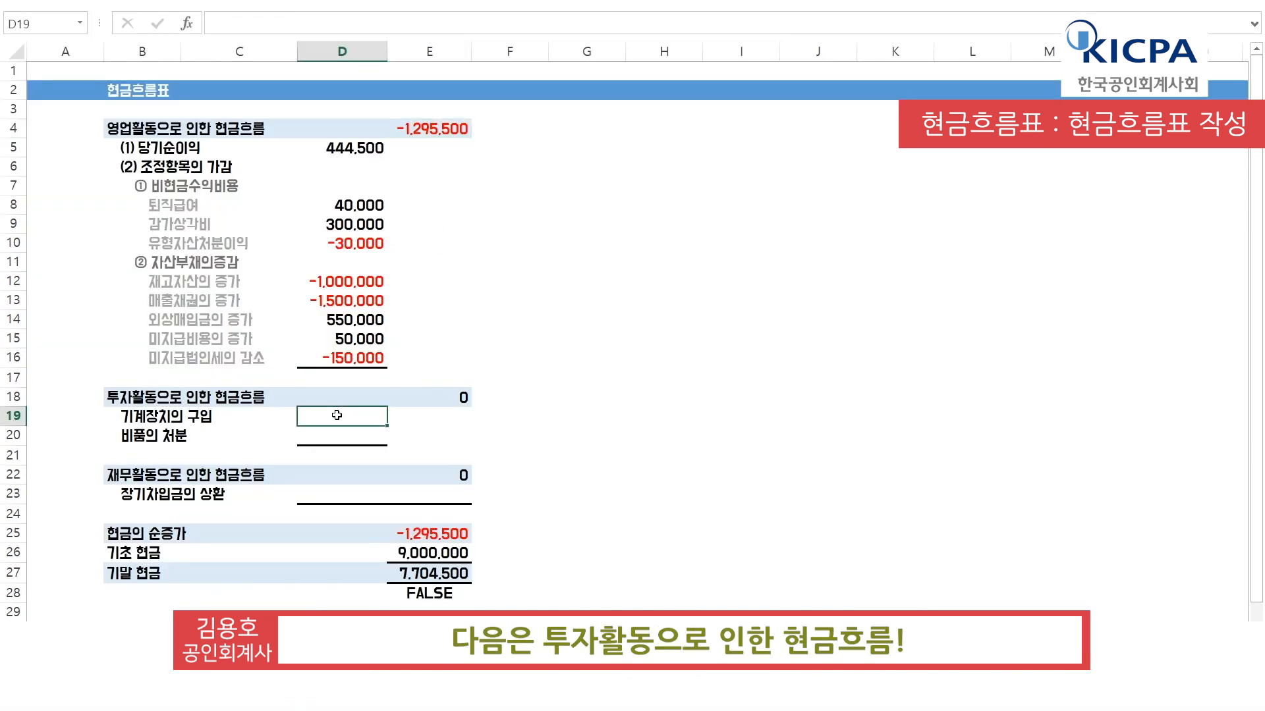
Step: Link 기계장치의 구입 in D19 with =Sheet4!O8 and mark that source cell yellow on Sheet4
type("=")
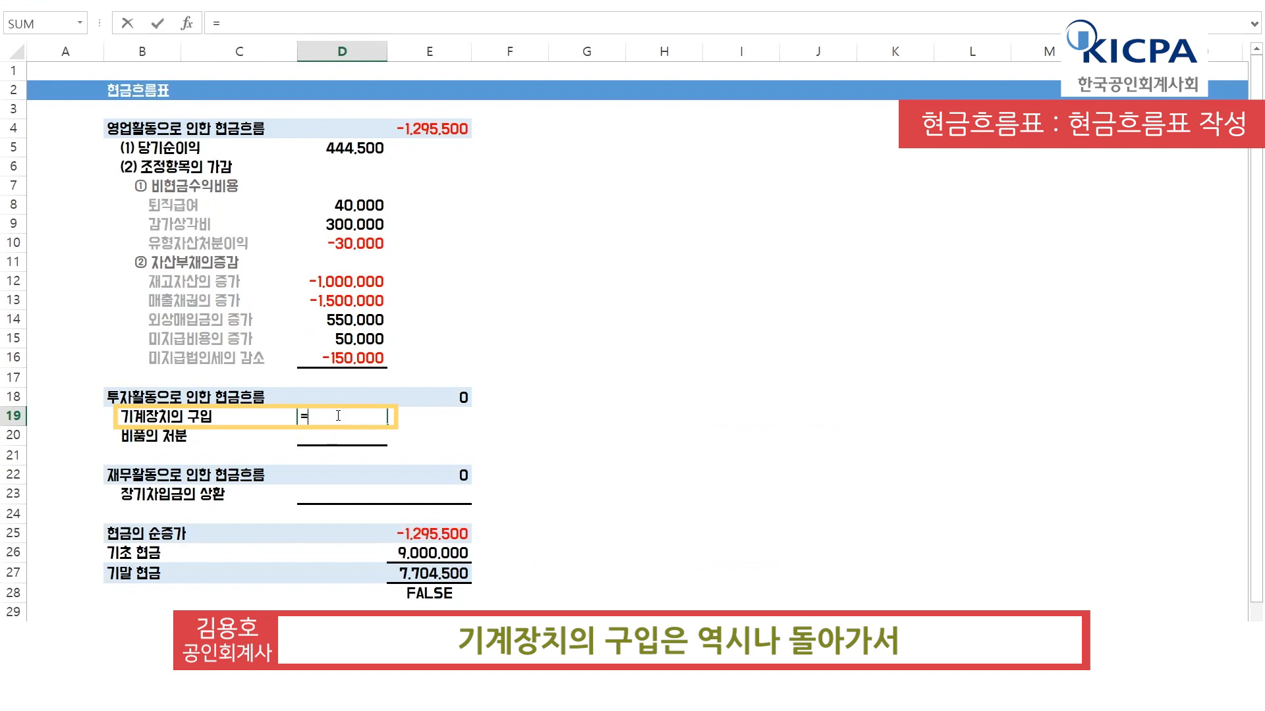
key("ctrl+Page_Up")
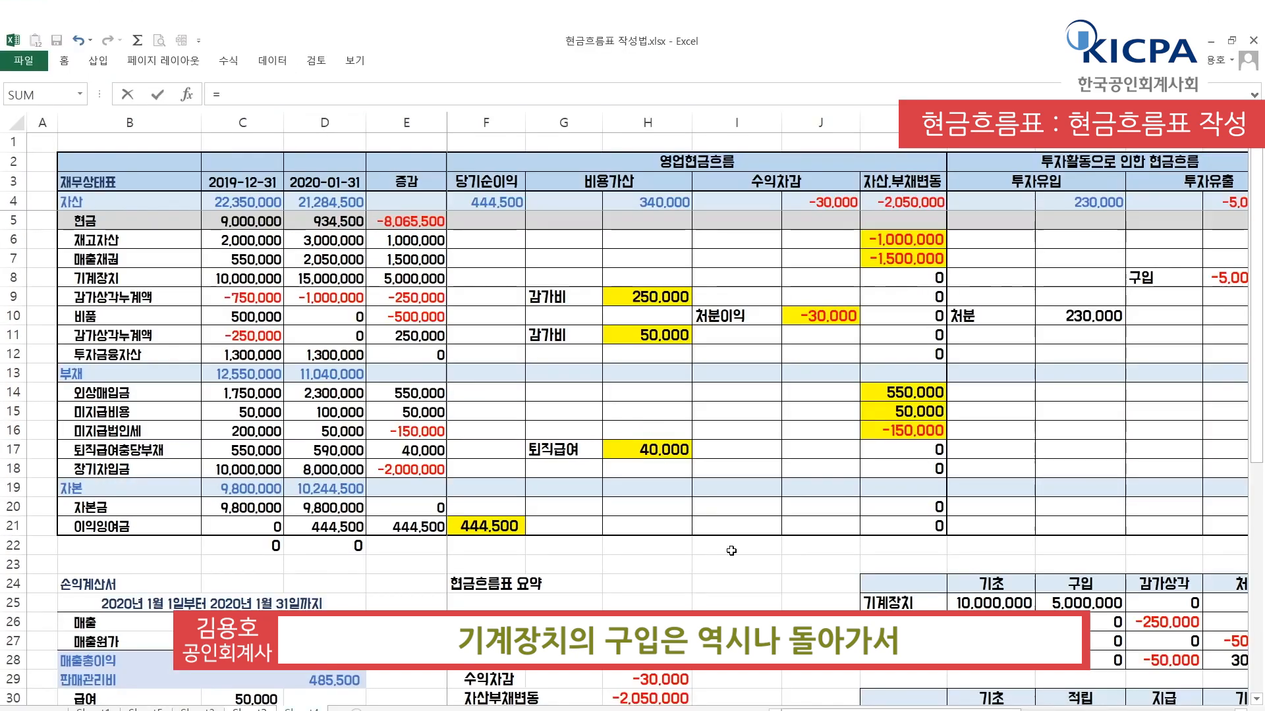
left_click_drag(807, 709, 938, 710)
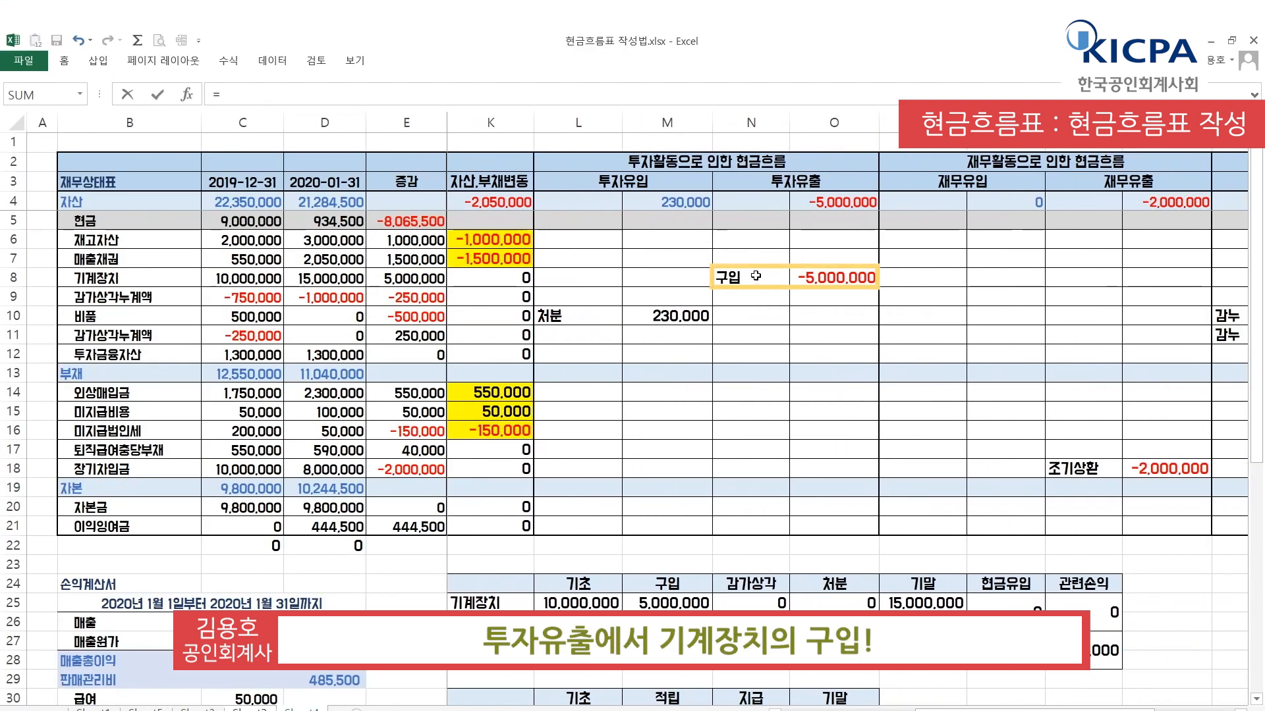
left_click(814, 280)
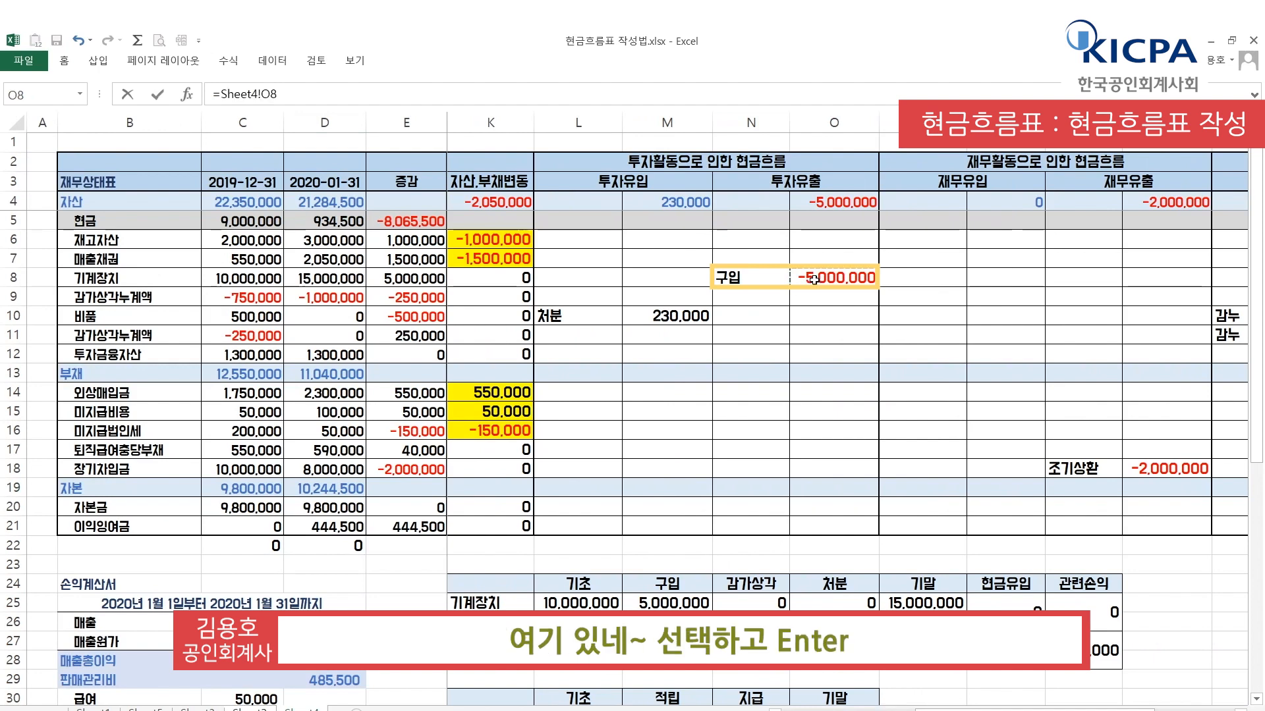
key("Return")
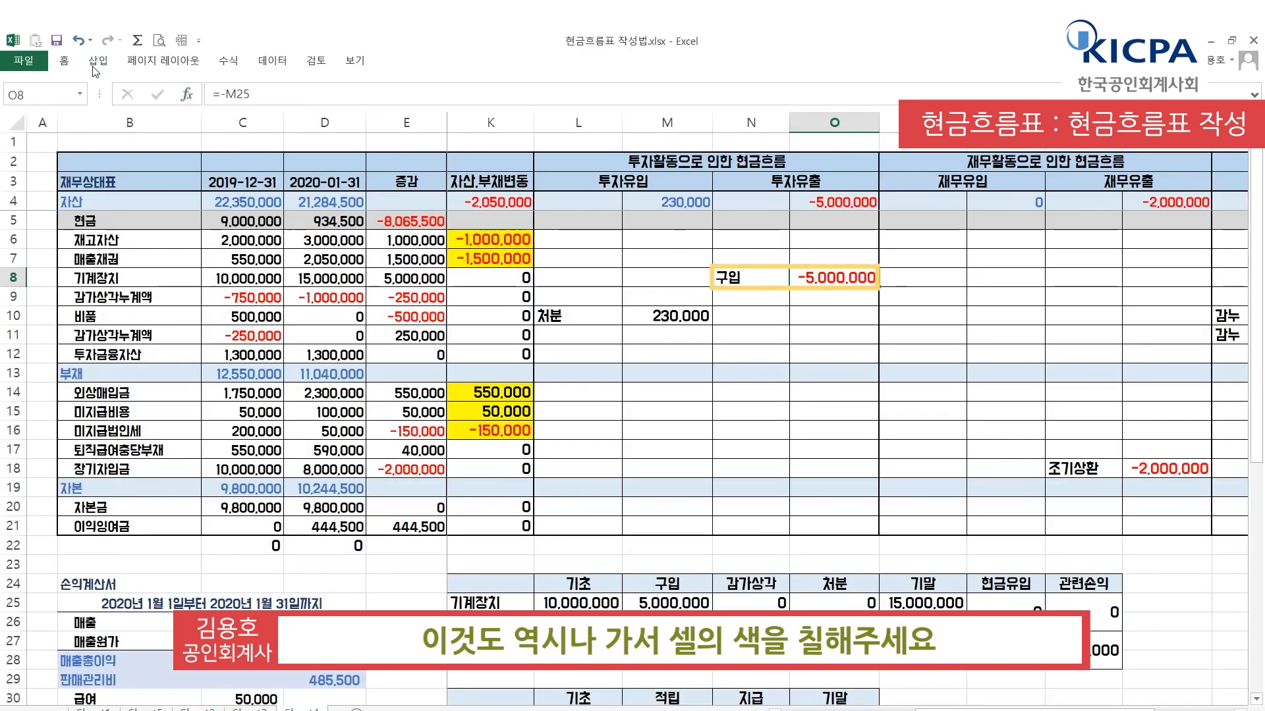
left_click(65, 61)
left_click(220, 116)
left_click(661, 301)
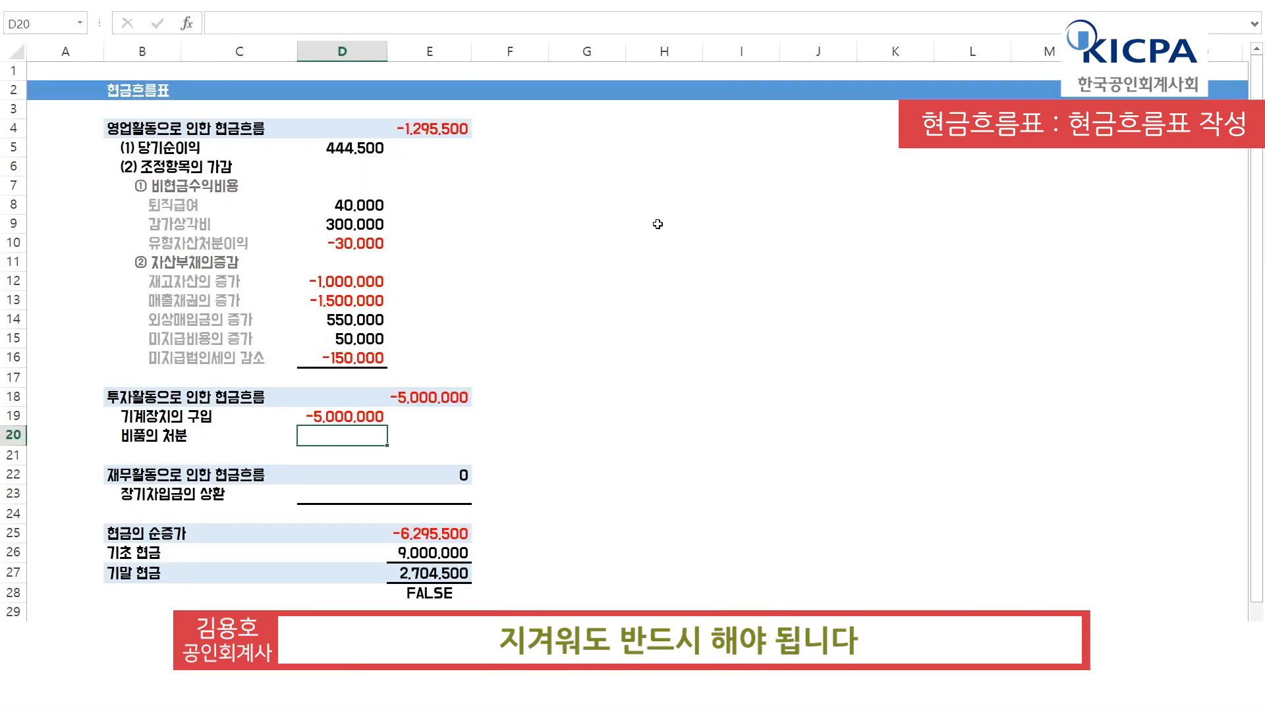
Step: Link 비품의 처분 in D20 with =Sheet4!M10 and mark that source cell yellow on Sheet4
type("=")
key("ctrl+Page_Up")
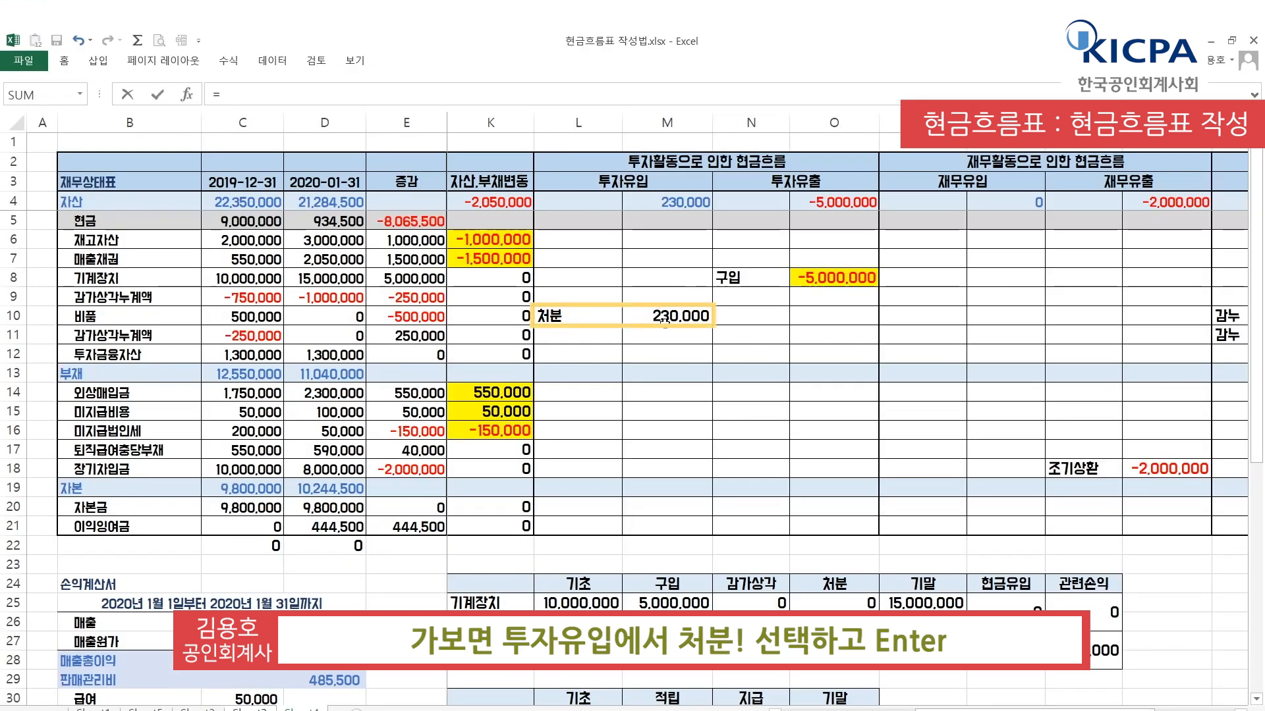
left_click(664, 314)
key("Return")
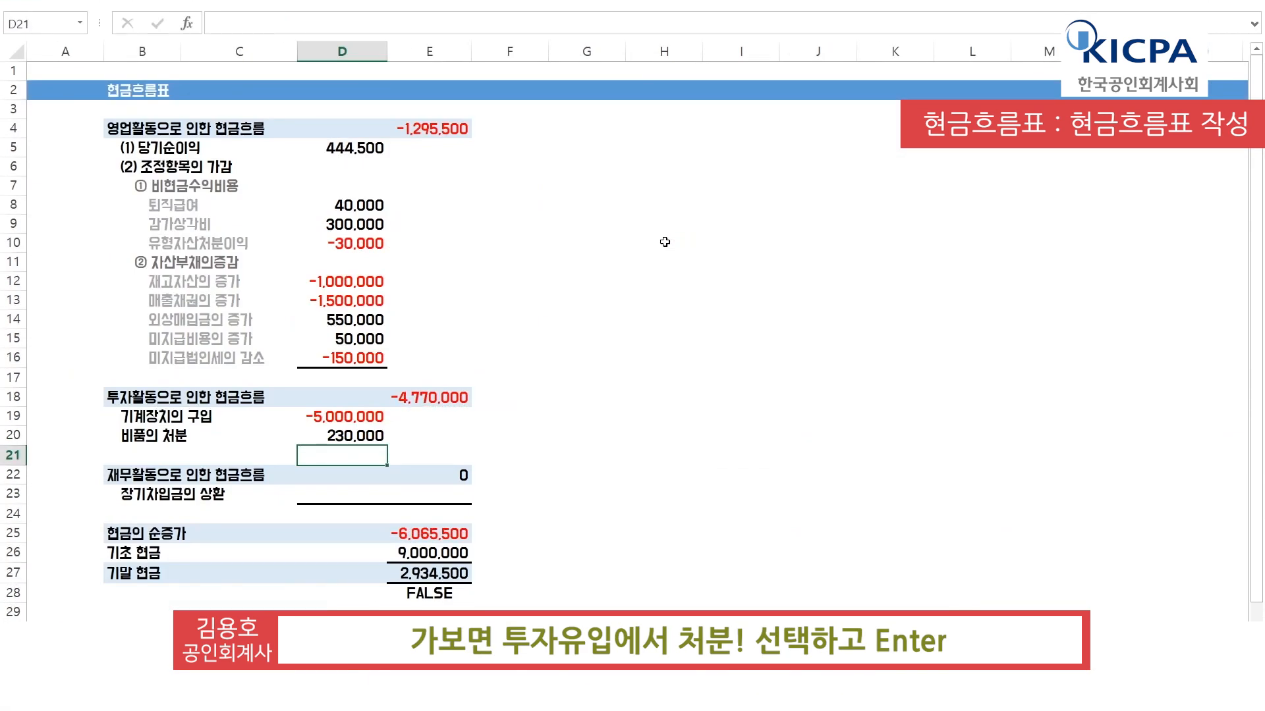
key("ctrl+Page_Up")
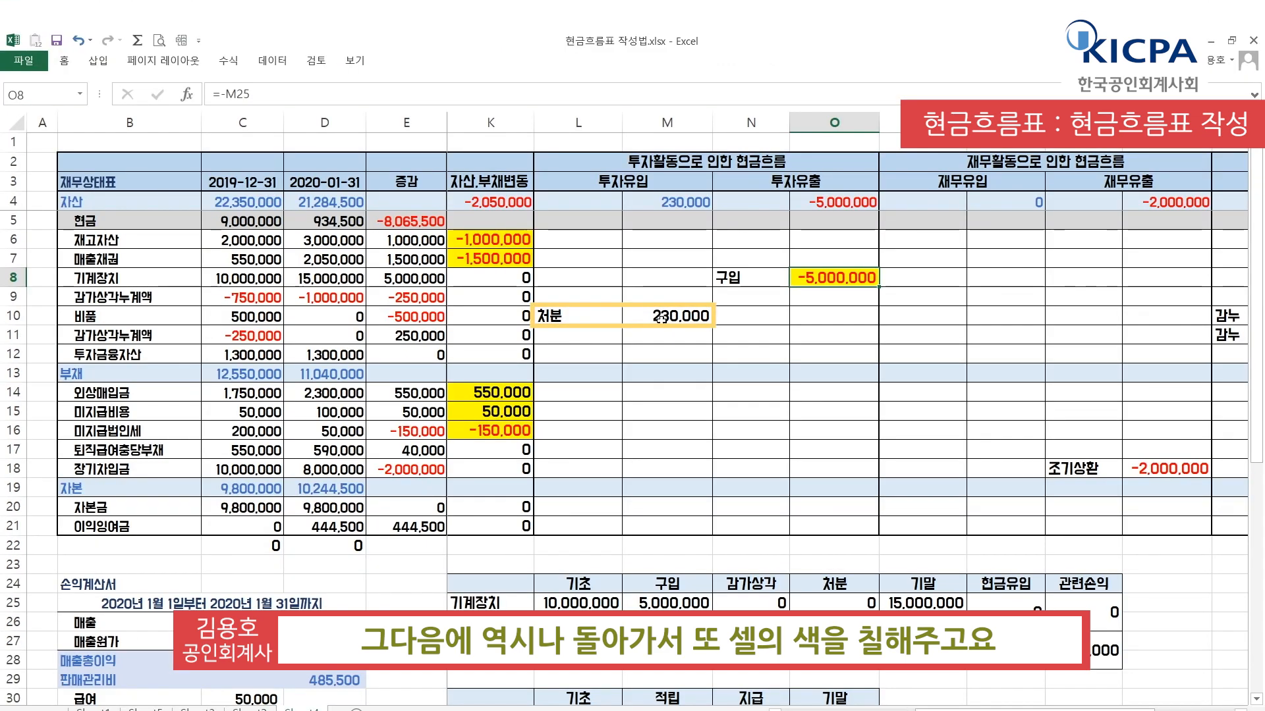
left_click(63, 60)
left_click(223, 113)
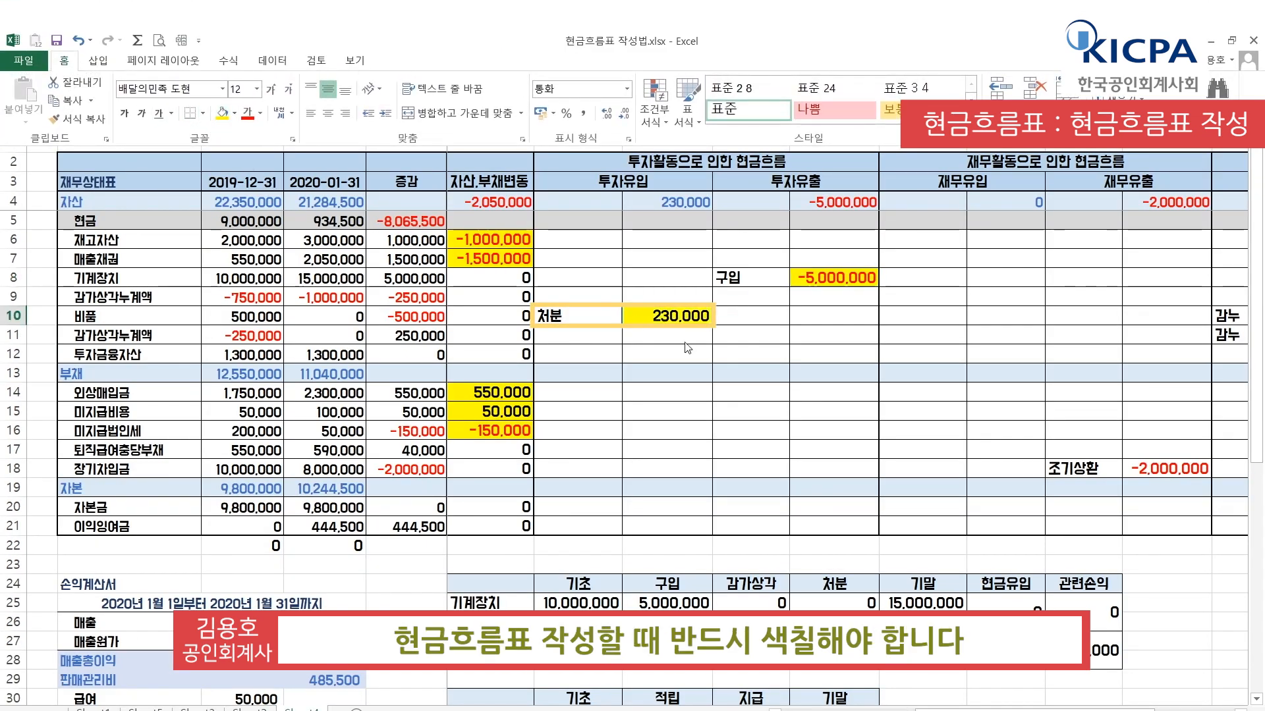
left_click(750, 356)
Step: Link 장기차입금의 상환 in D23 of the cash flow statement with =Sheet4!S18, the 조기상환 outflow
key("ctrl+Page_Down")
left_click(366, 492)
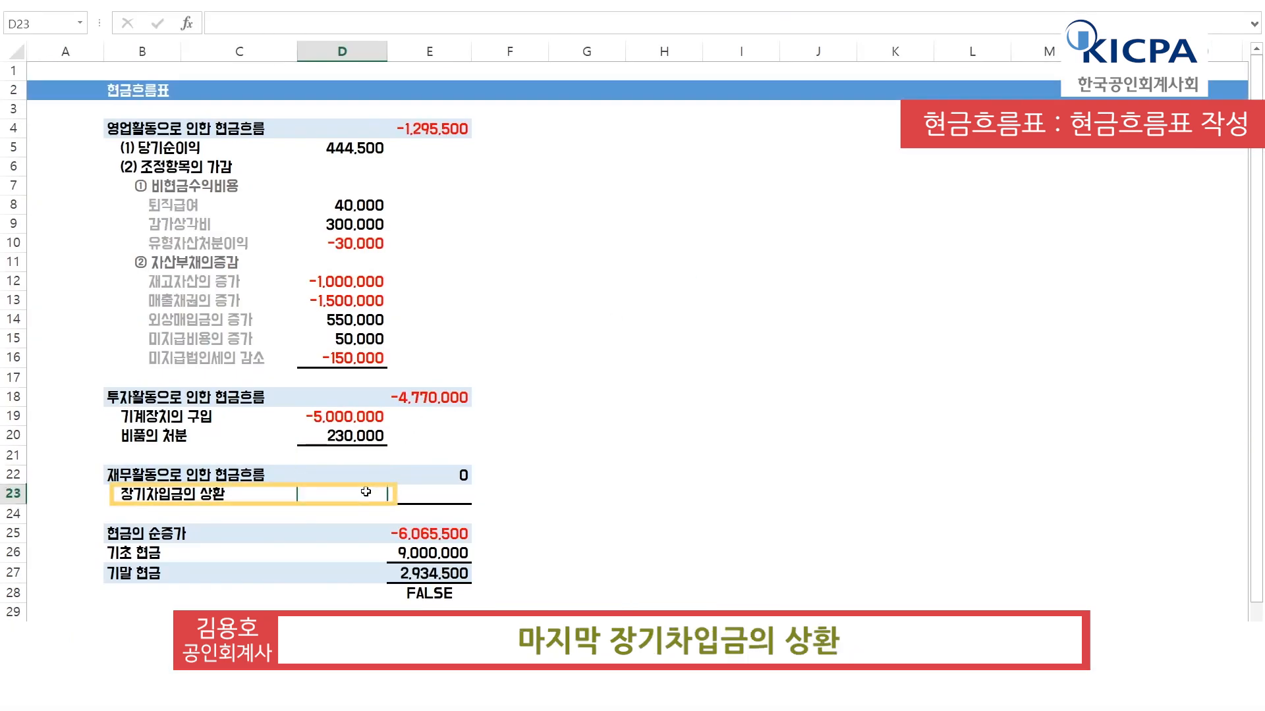
type("=")
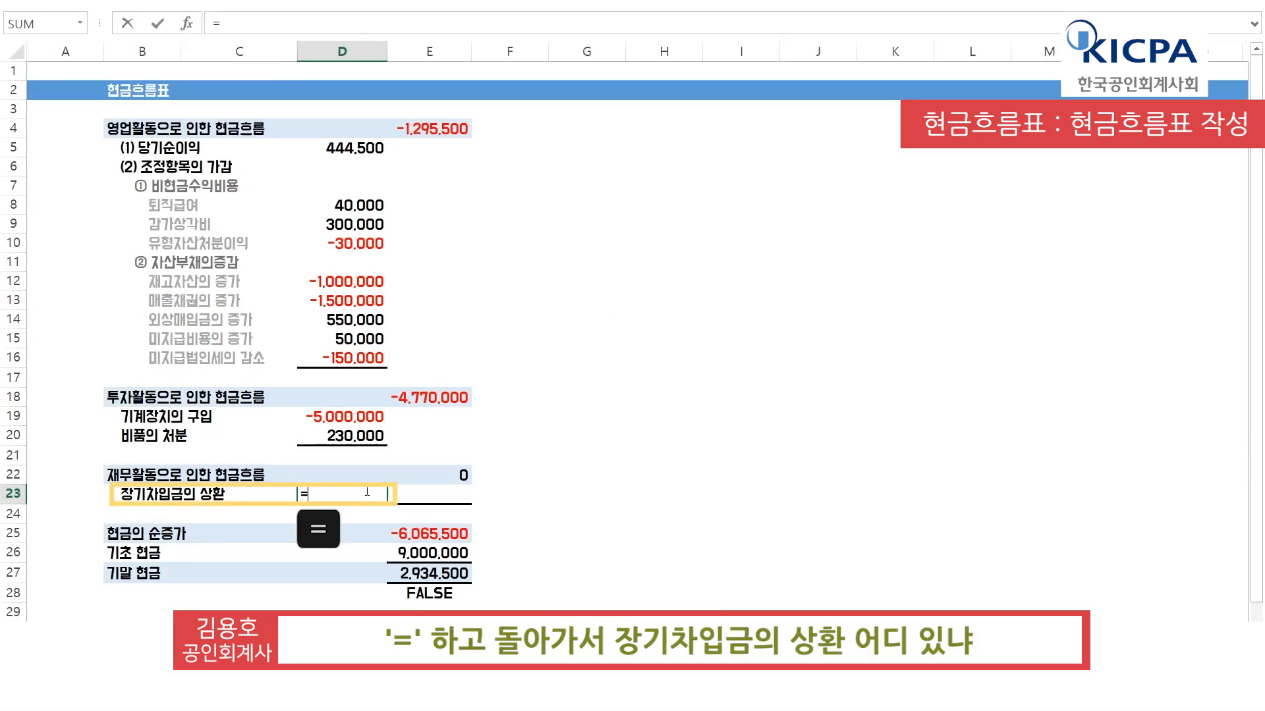
key("ctrl+Page_Up")
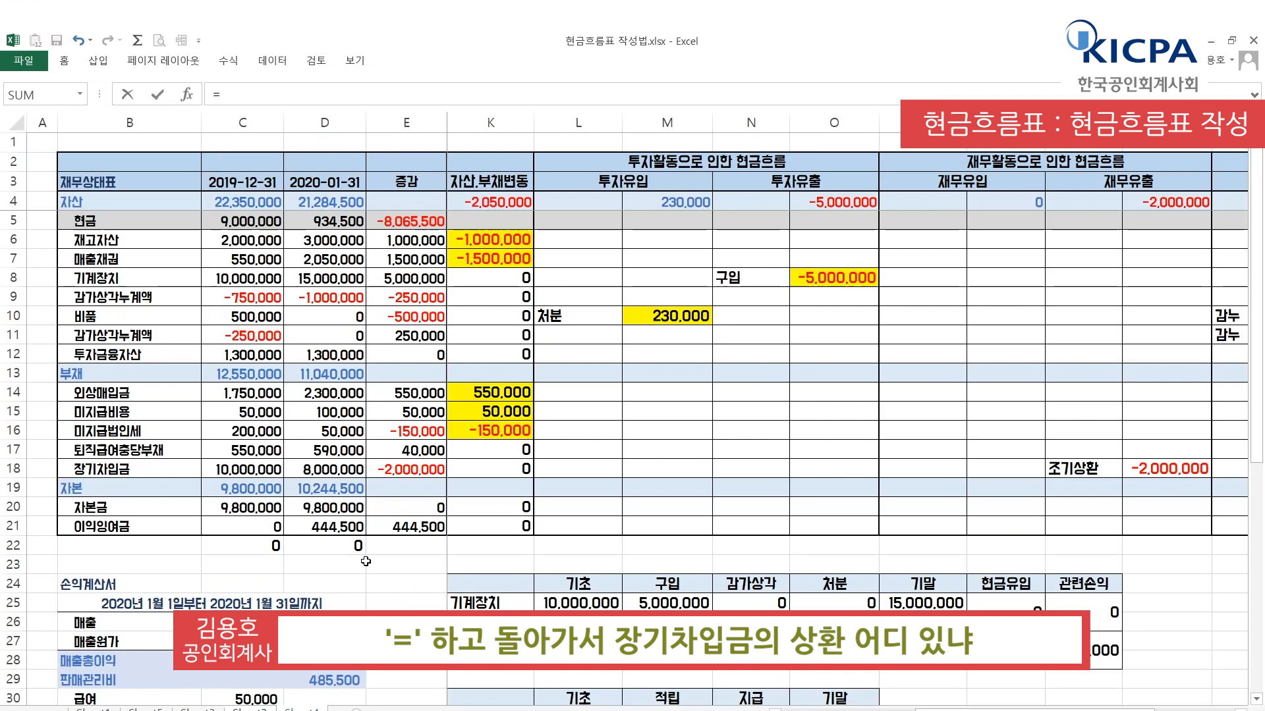
left_click(866, 429)
scroll(866, 429, "right", 3)
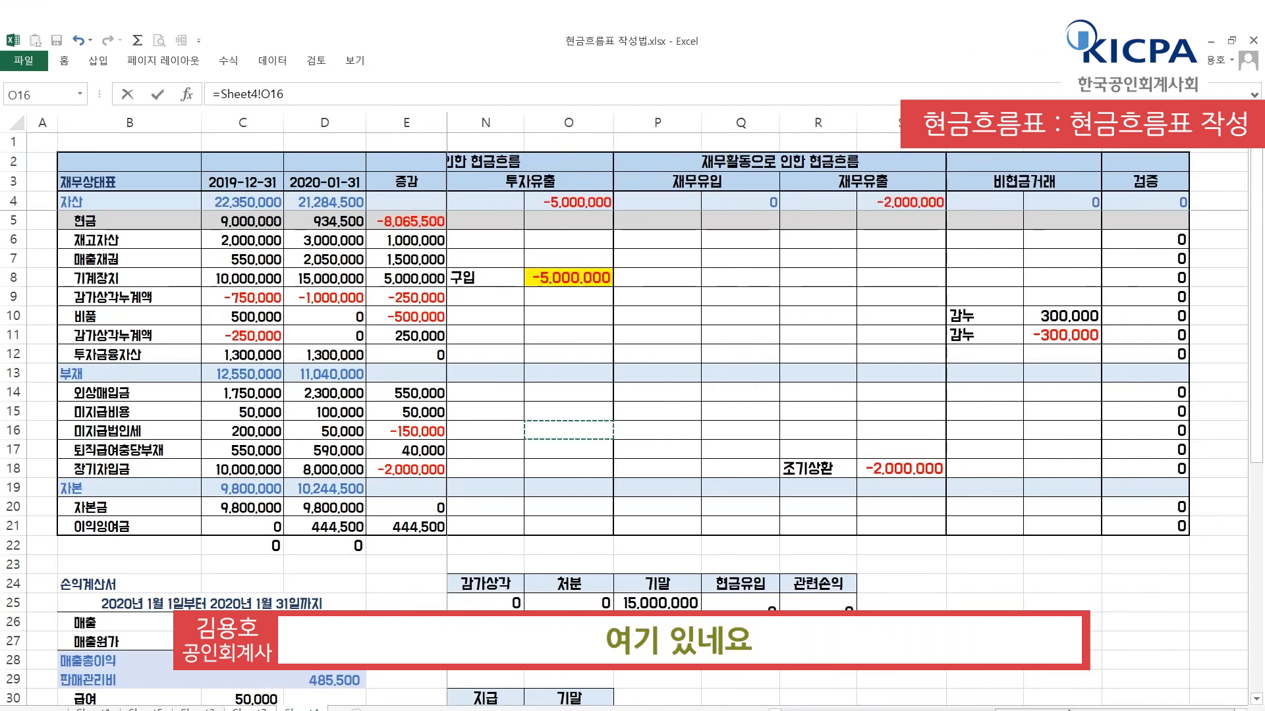
left_click(904, 469)
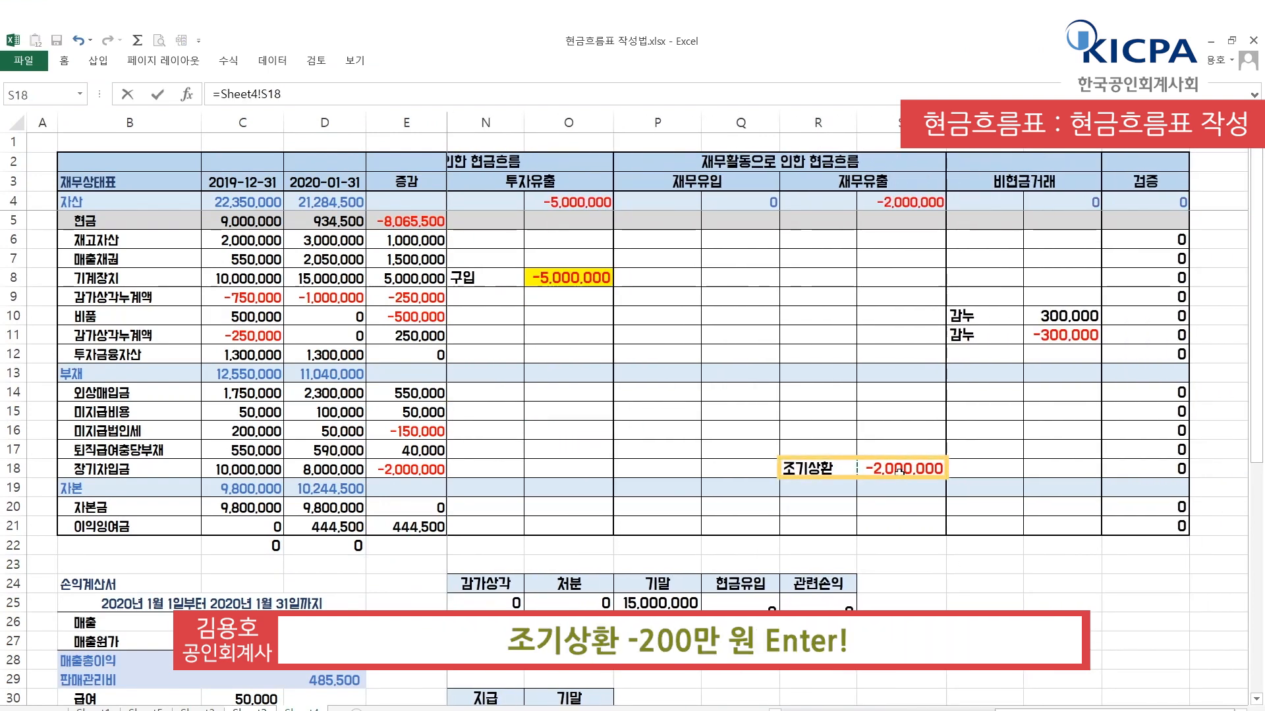
key("Return")
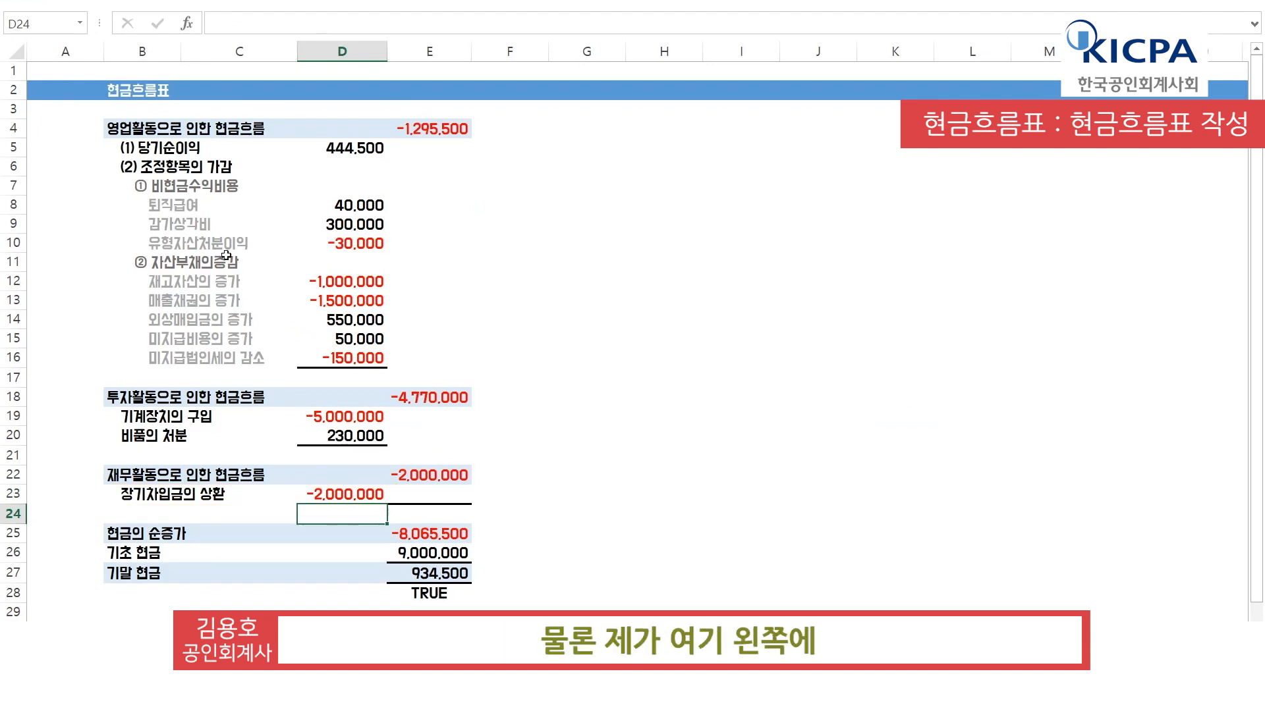
left_click(9, 188)
left_click_drag(9, 188, 44, 354)
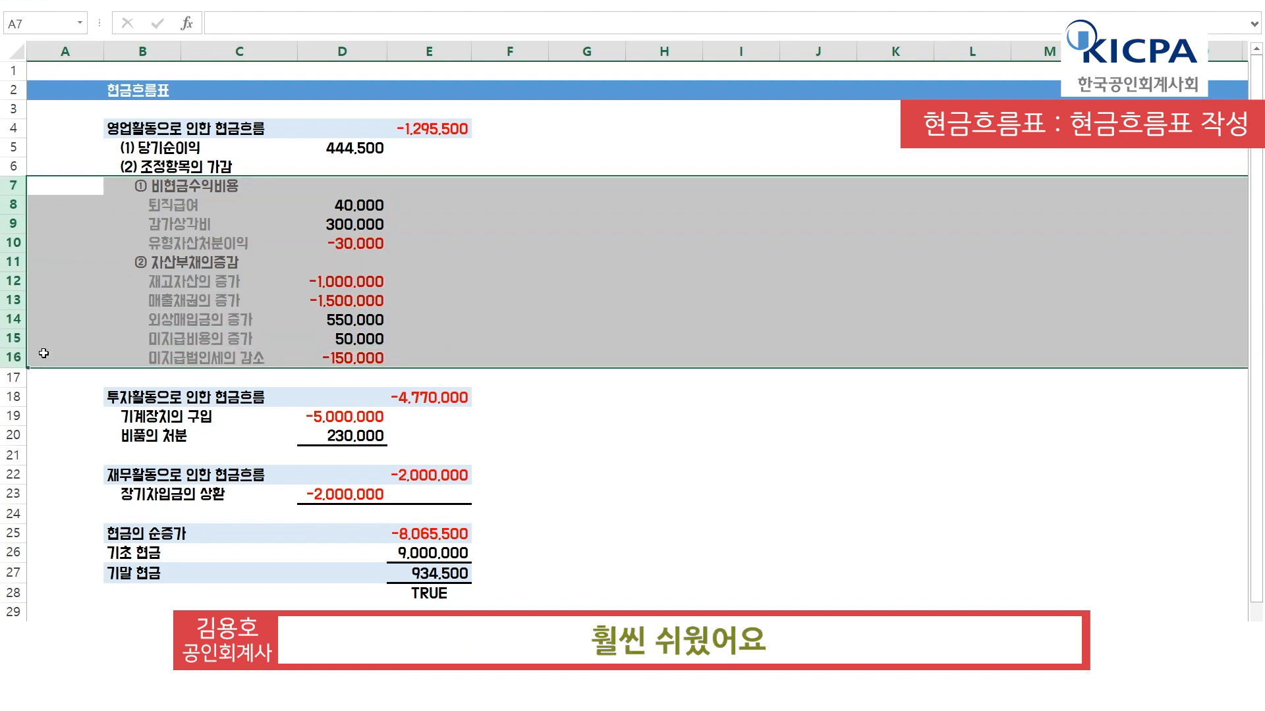
left_click(344, 453)
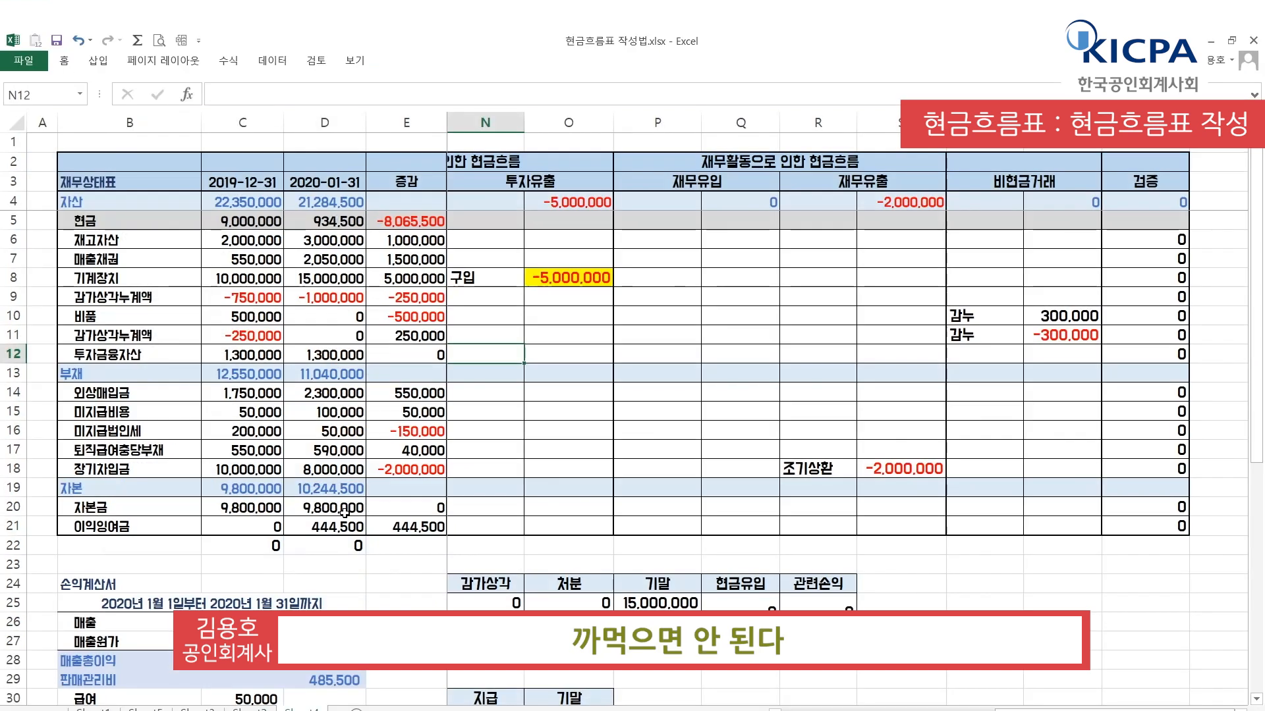
Step: Mark the transferred 조기상환 source cell S18 yellow on Sheet4
left_click(869, 470)
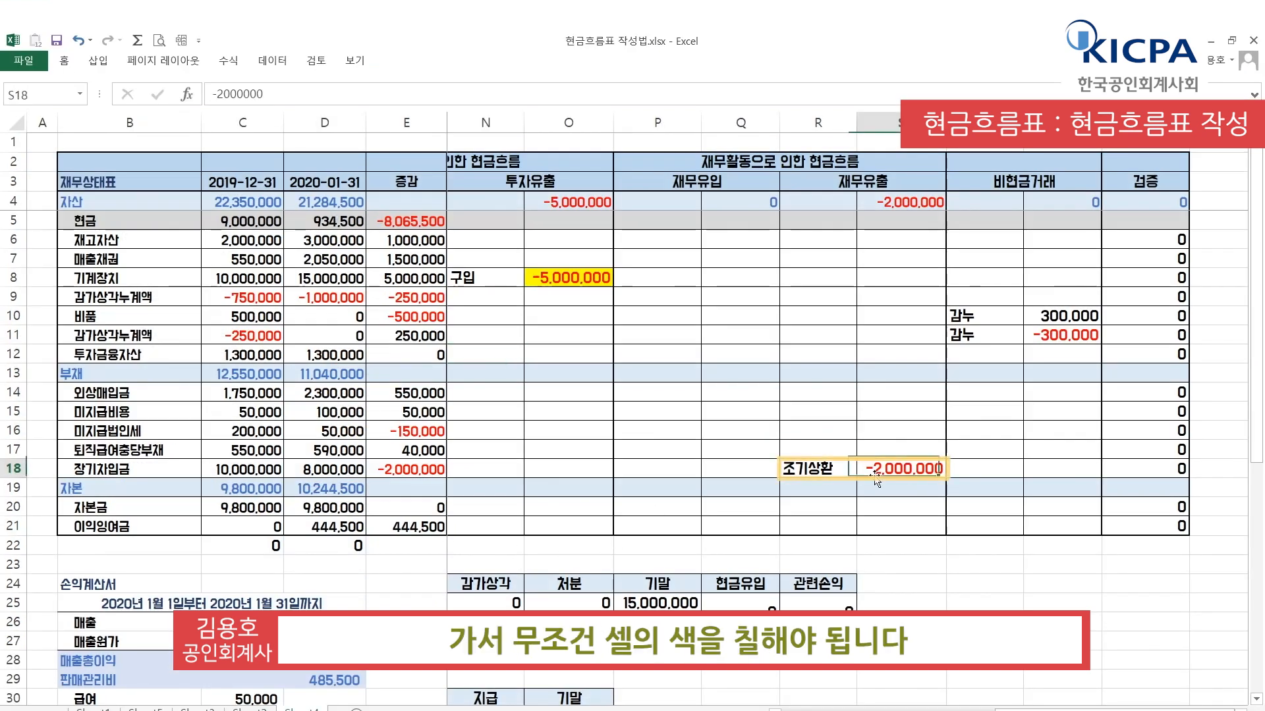
left_click(64, 61)
left_click(222, 112)
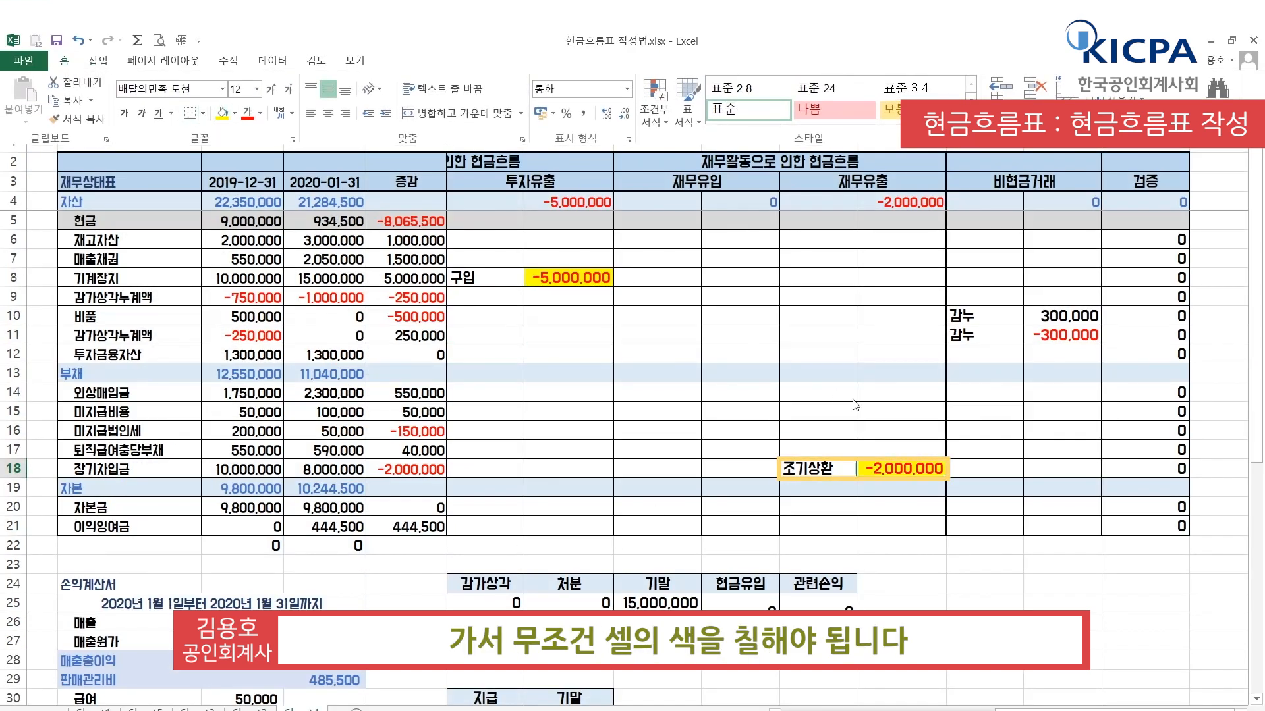
left_click(855, 405)
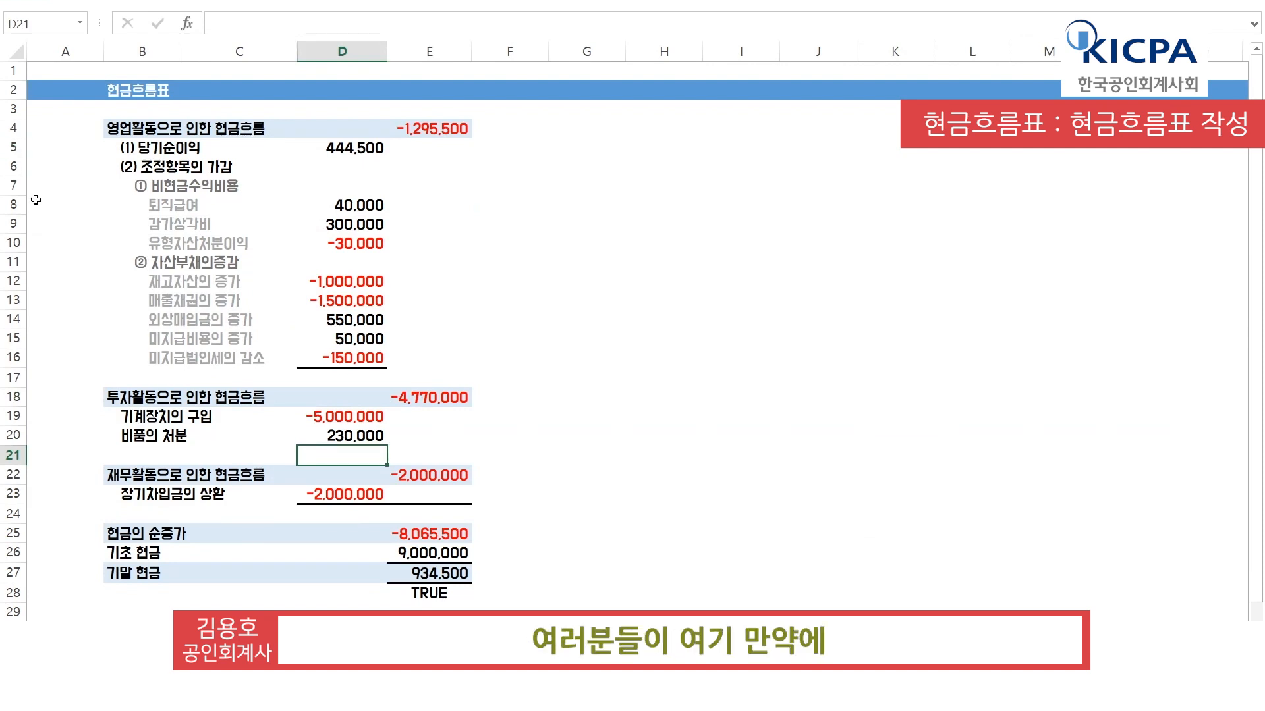
left_click_drag(8, 208, 13, 242)
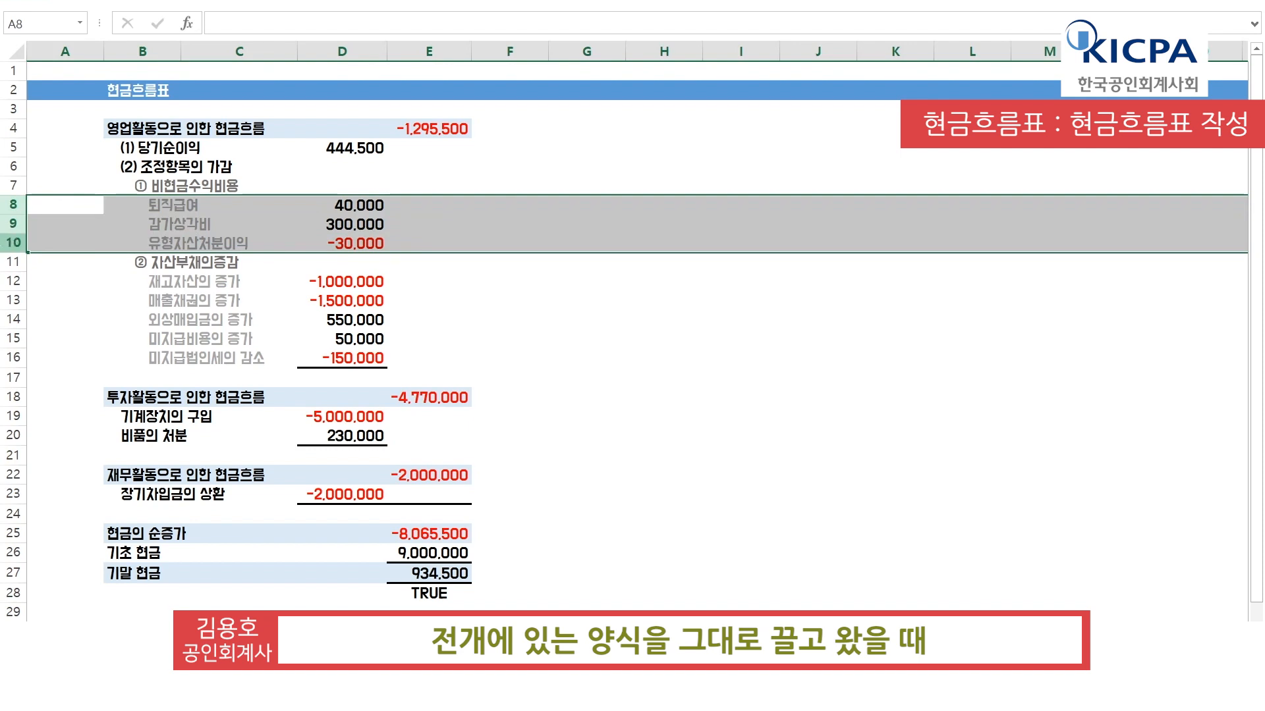
left_click_drag(13, 280, 13, 357)
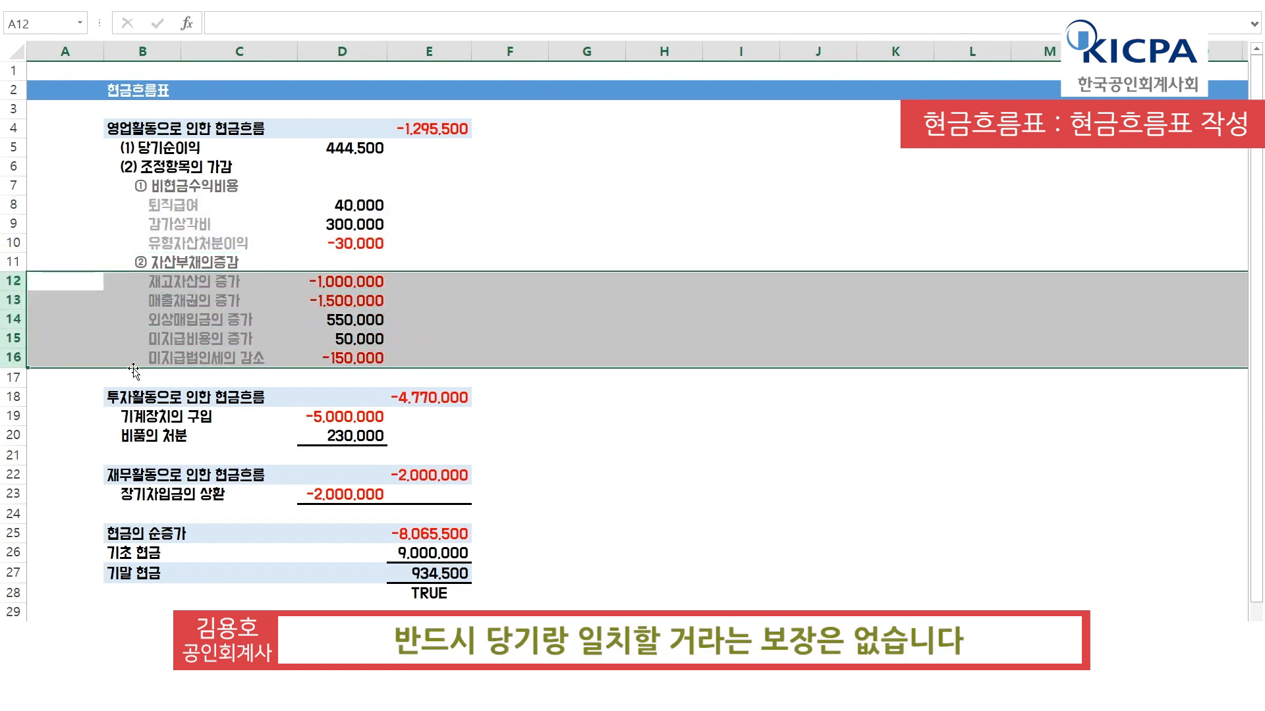
Step: Insert a row above 외상매입금의 증가 at row 14 and label it 보증금의 증가 in B14
left_click(158, 338)
left_click(164, 321)
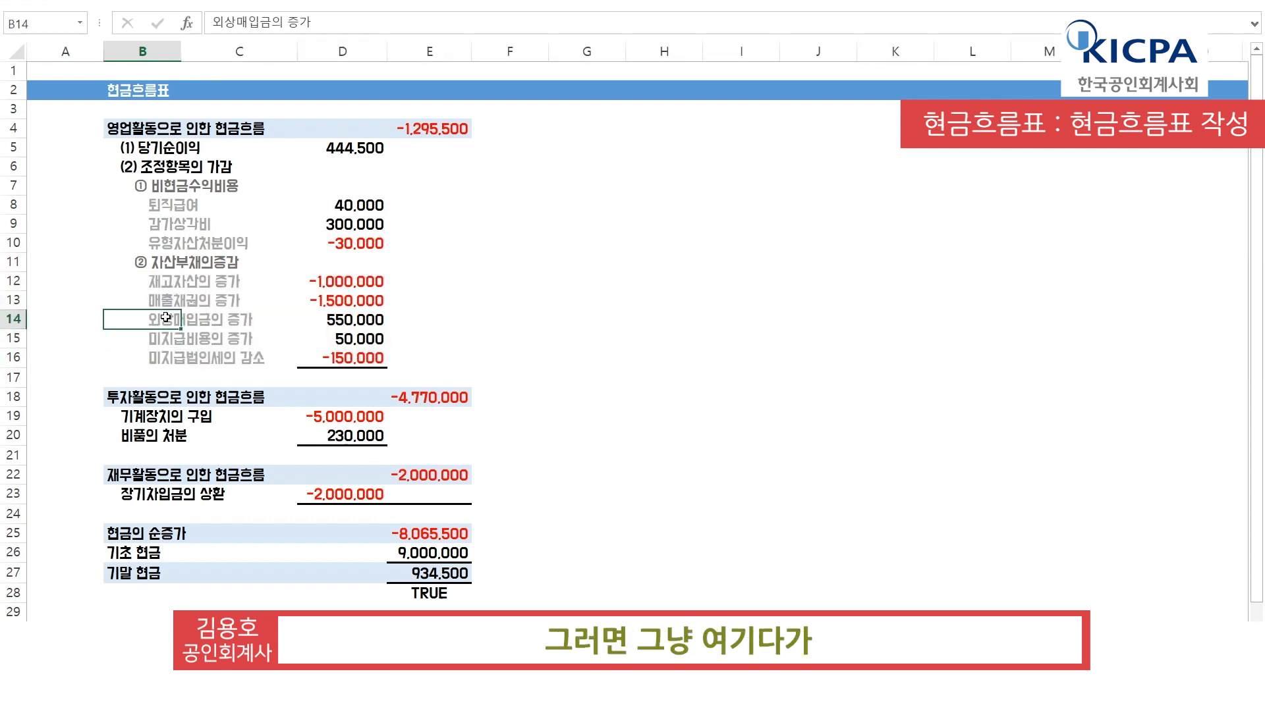
key("shift+space")
key("ctrl+shift+plus")
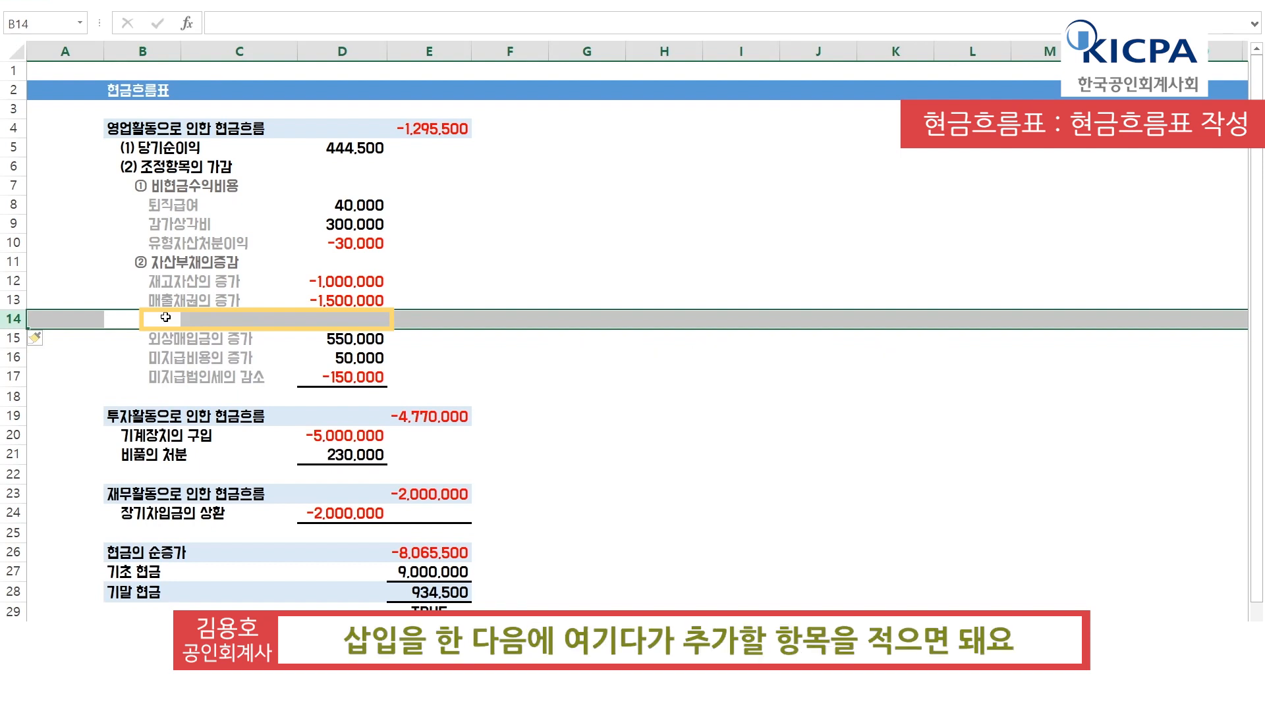
key("Right")
key("Left")
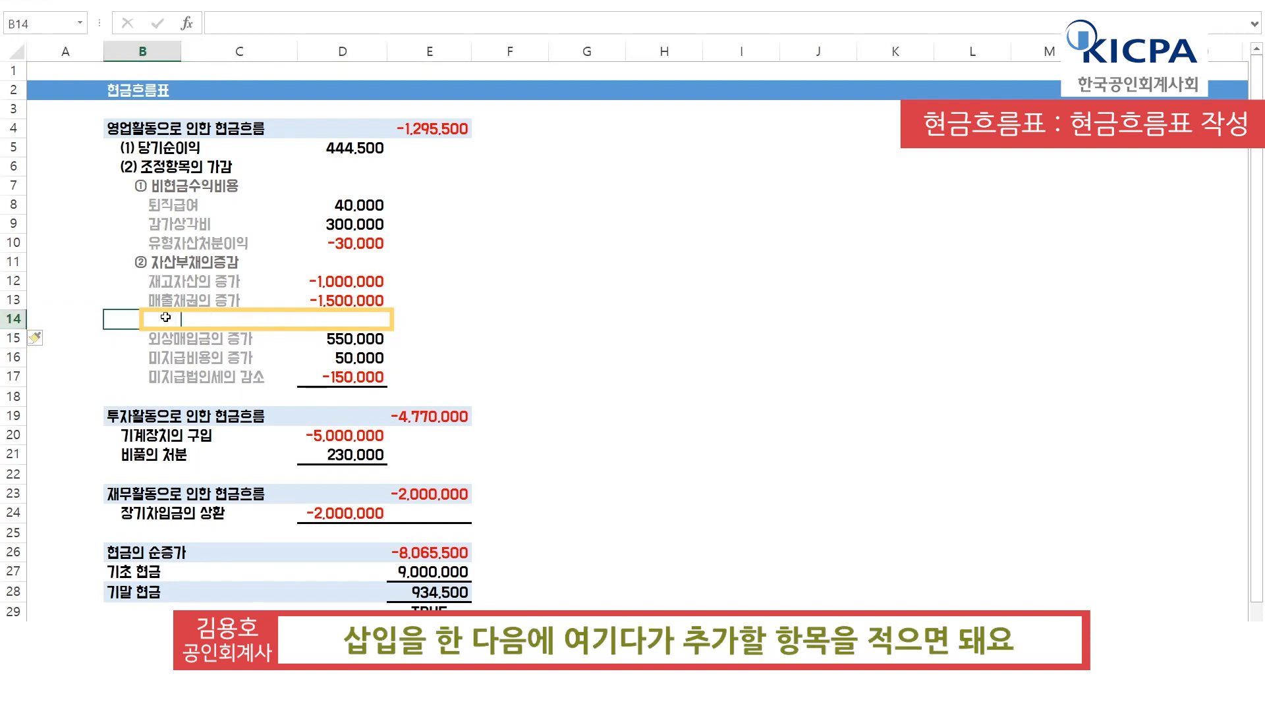
type("보증금의")
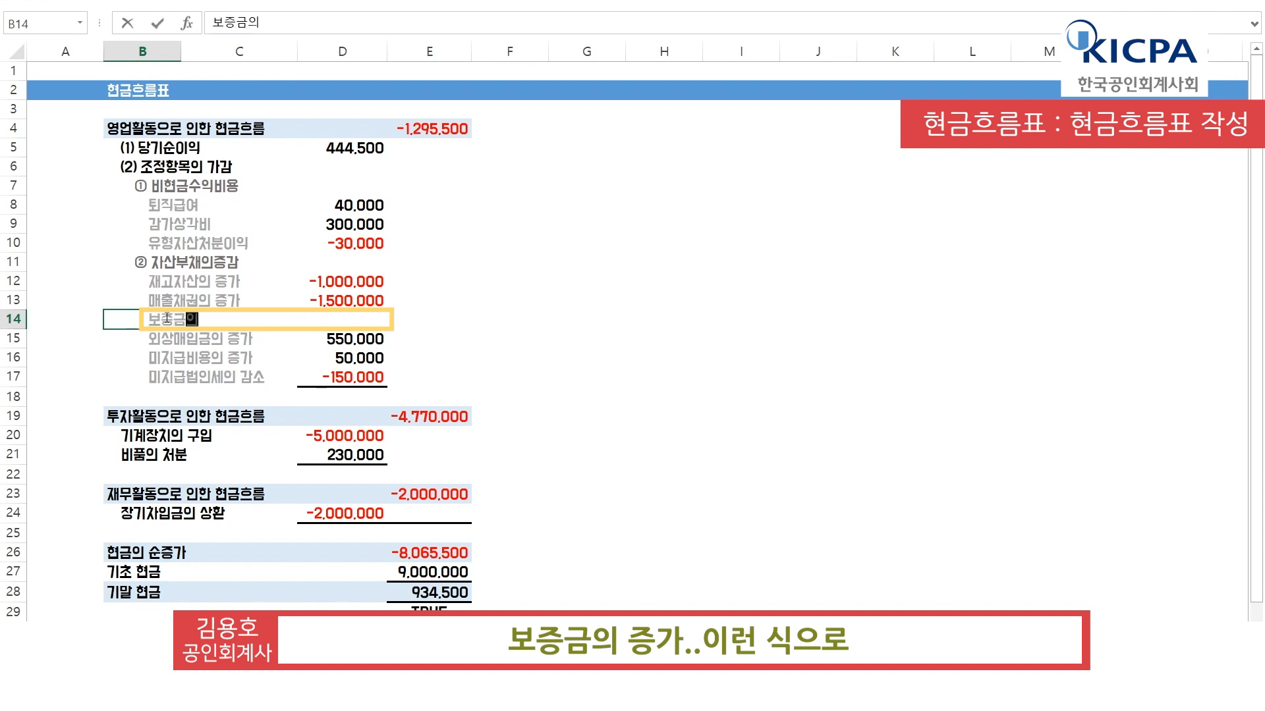
type(" 증가")
key("Right")
key("Right")
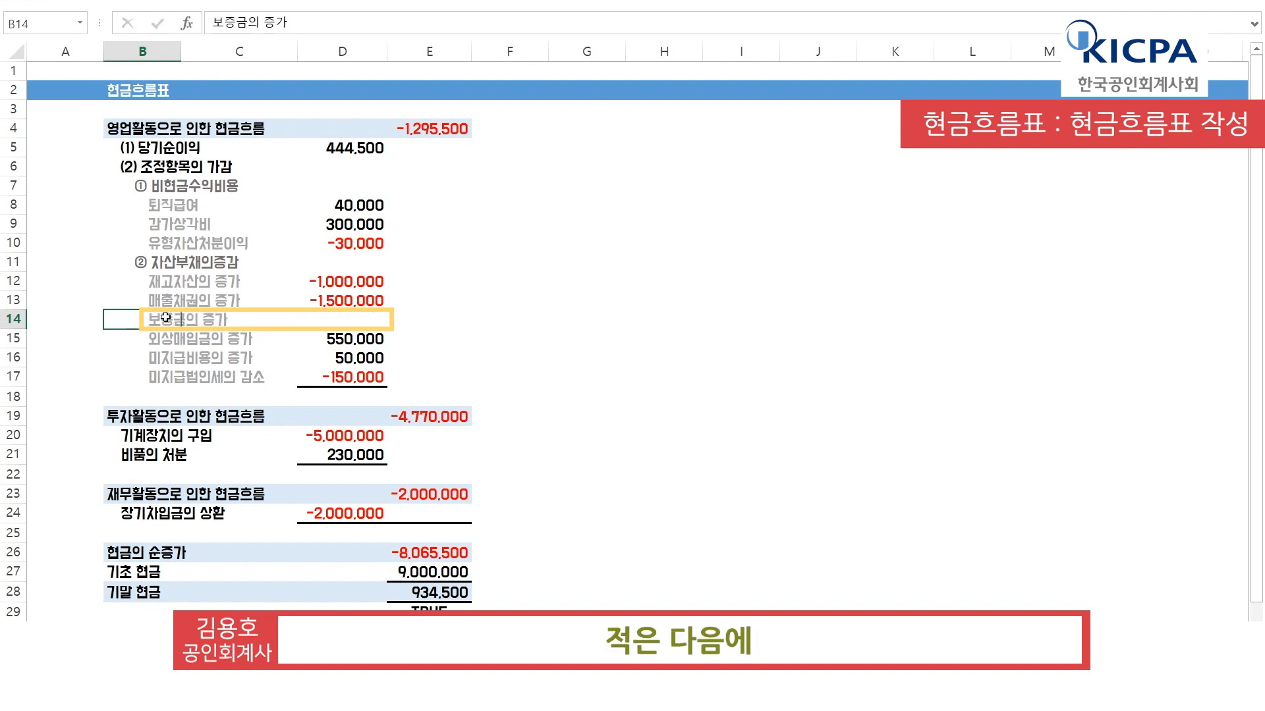
Step: Start a link formula in D14, cancel it, and delete the added 보증금의 증가 row
type("=")
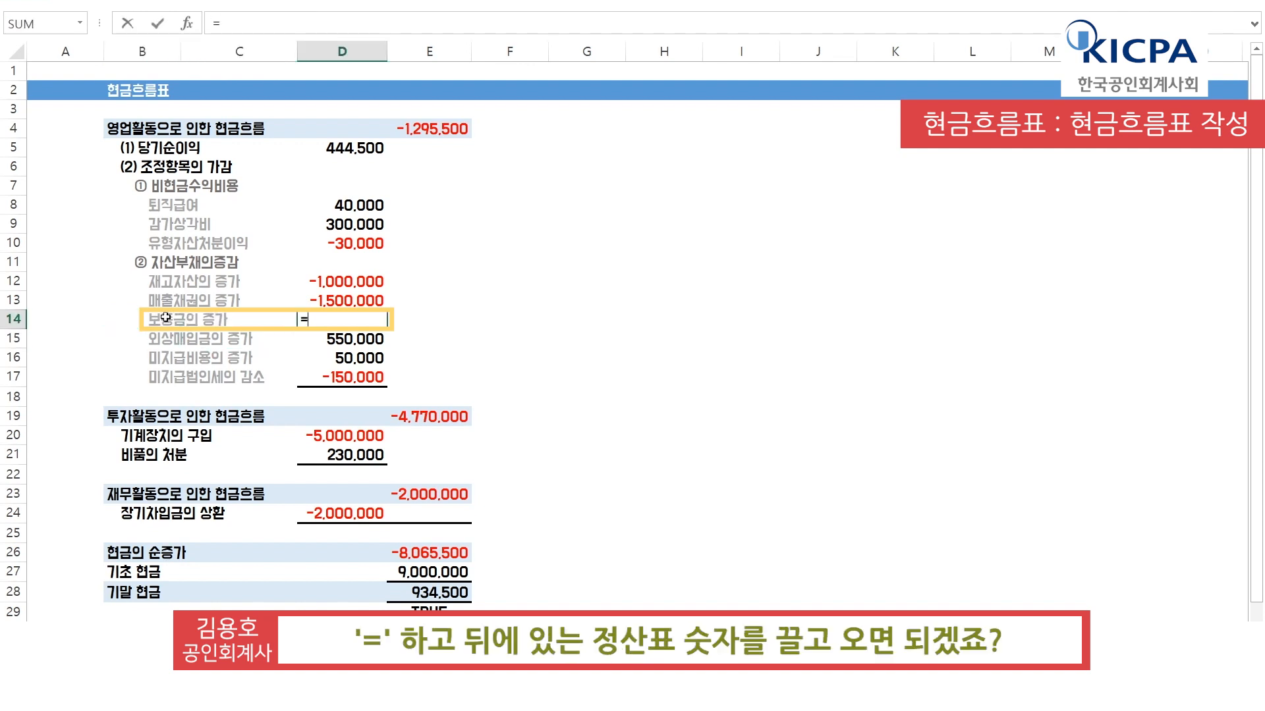
key("Escape")
key("Down")
key("Up")
key("shift+space")
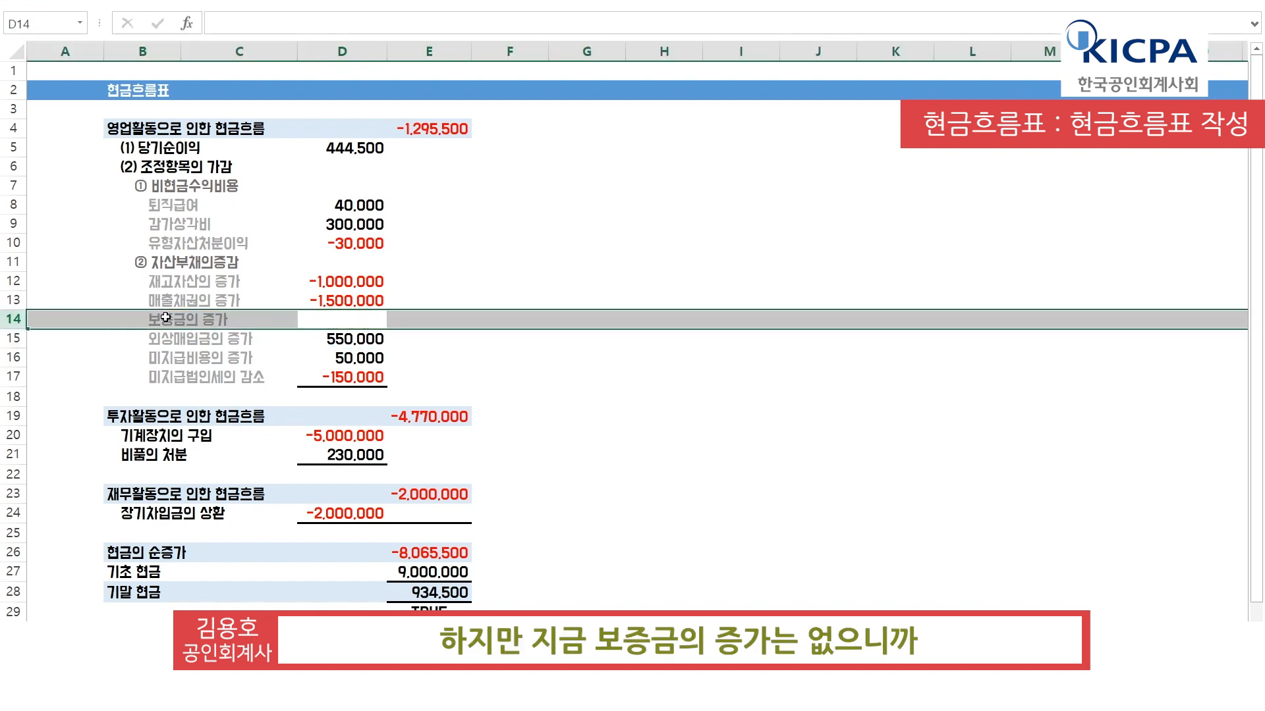
key("ctrl+minus")
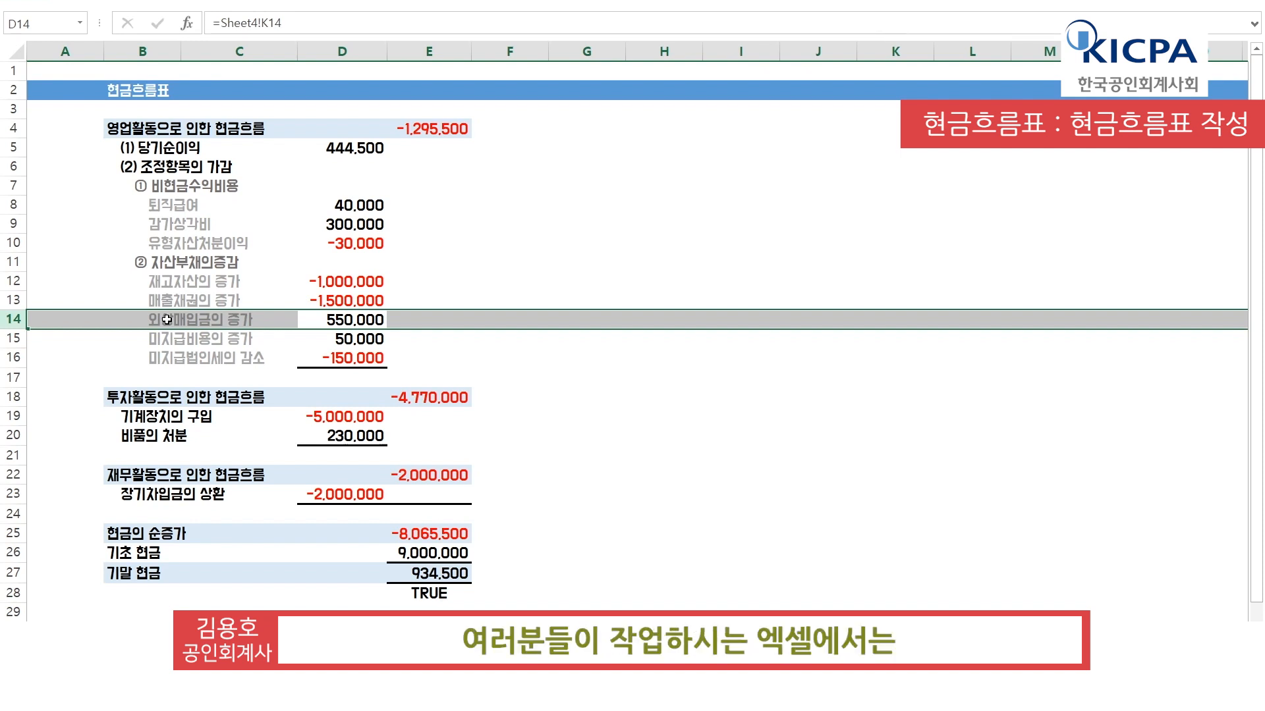
left_click_drag(98, 109, 511, 599)
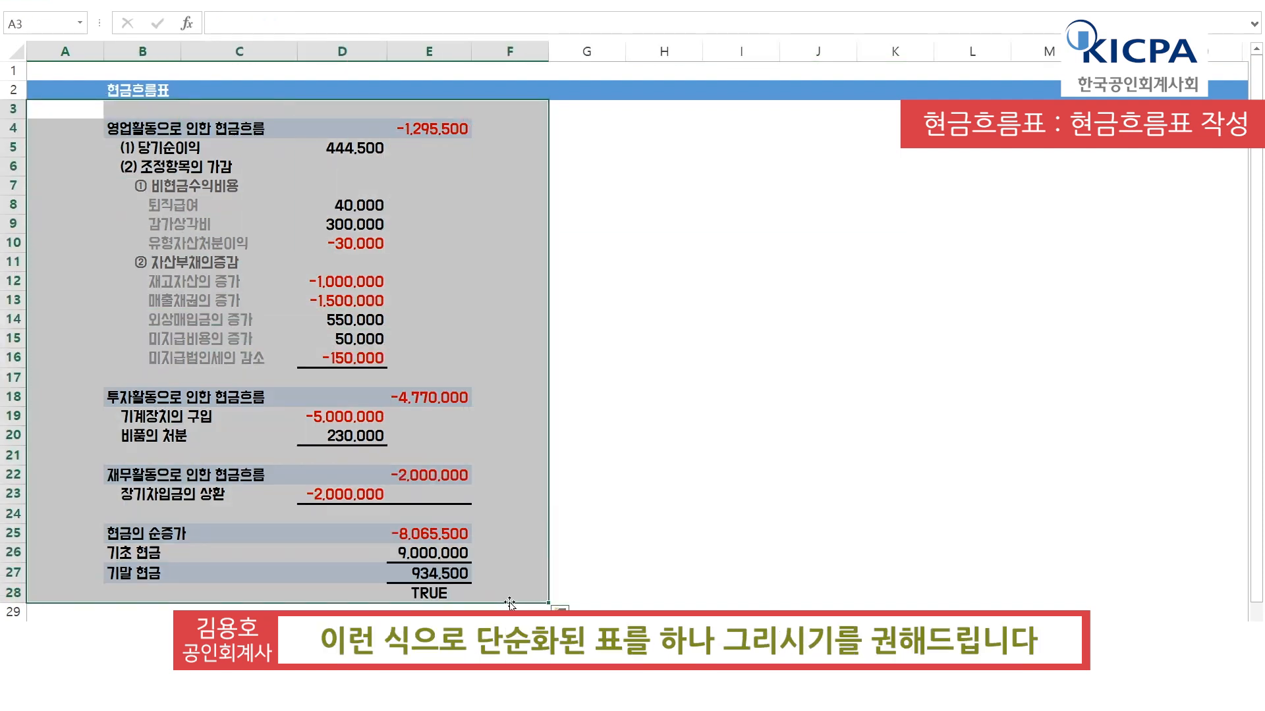
left_click(580, 474)
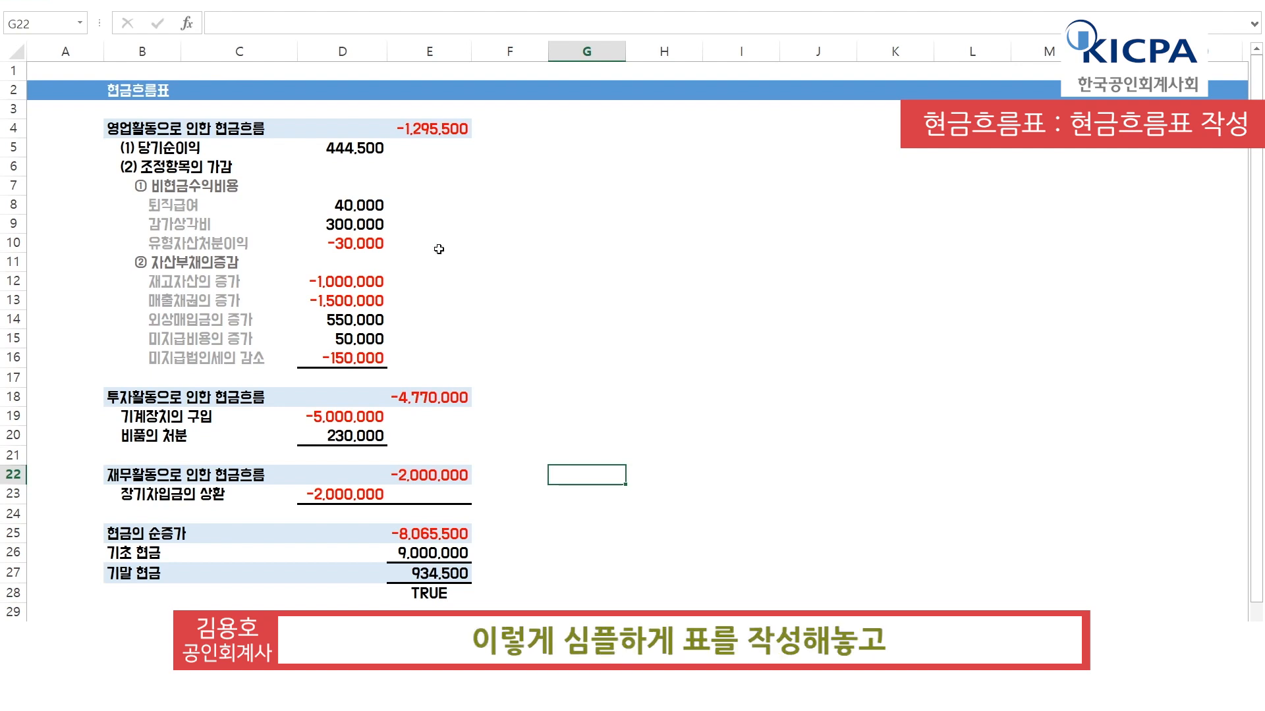
left_click(503, 288)
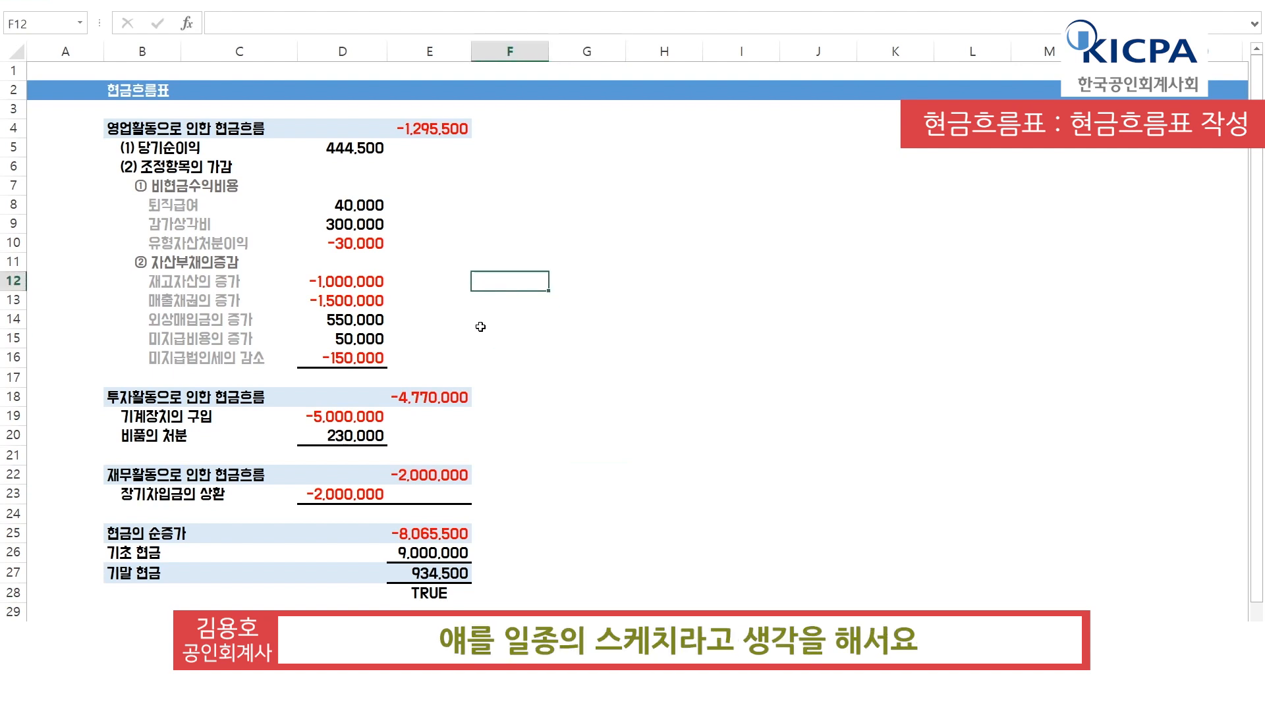
Step: Review the completed cash flow statement and inspect the 기말 현금 check formula in E28
left_click_drag(77, 112, 507, 596)
left_click(416, 592)
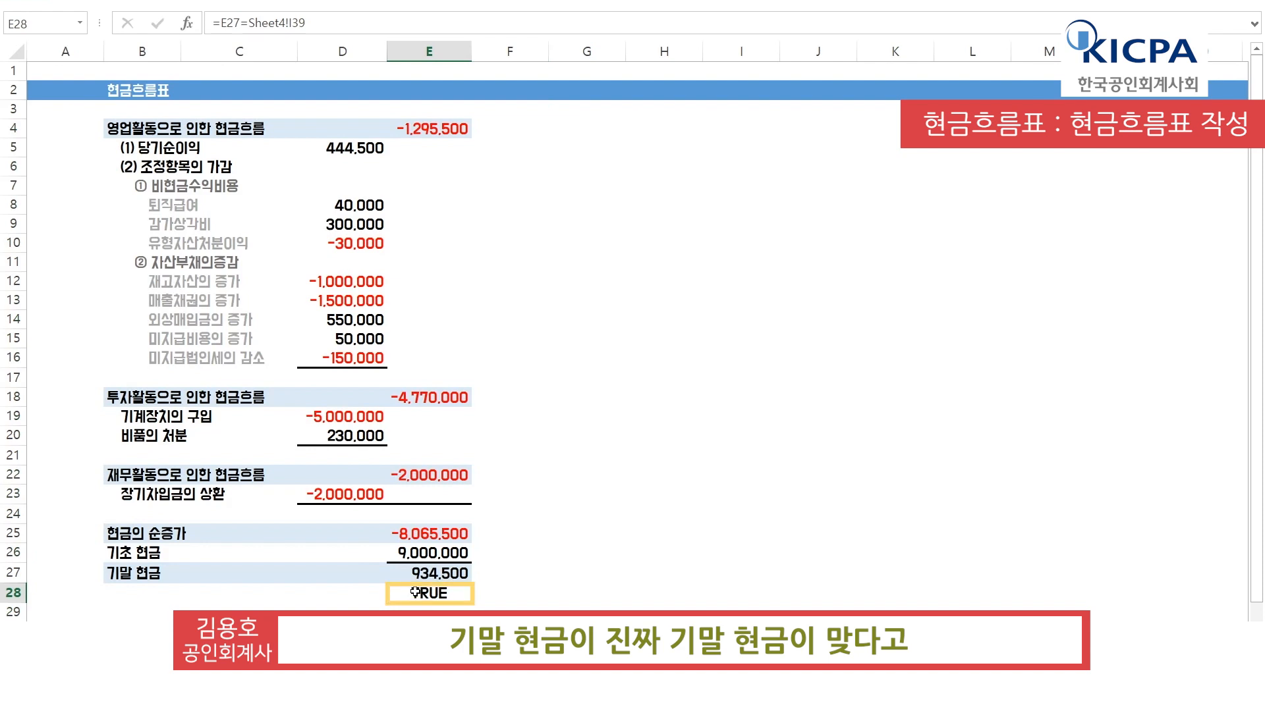